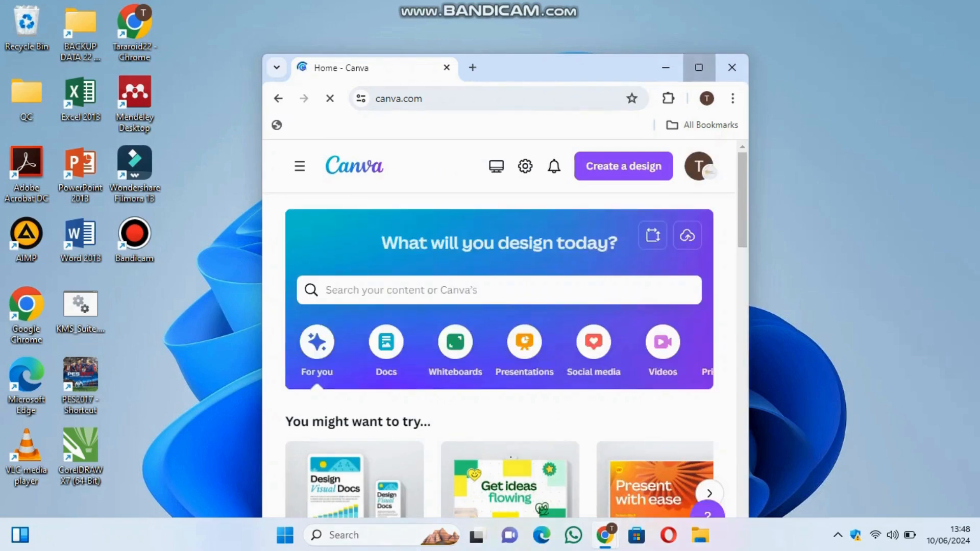
- Create a blank Presentation (16:9) design from the presentation types
click(698, 67)
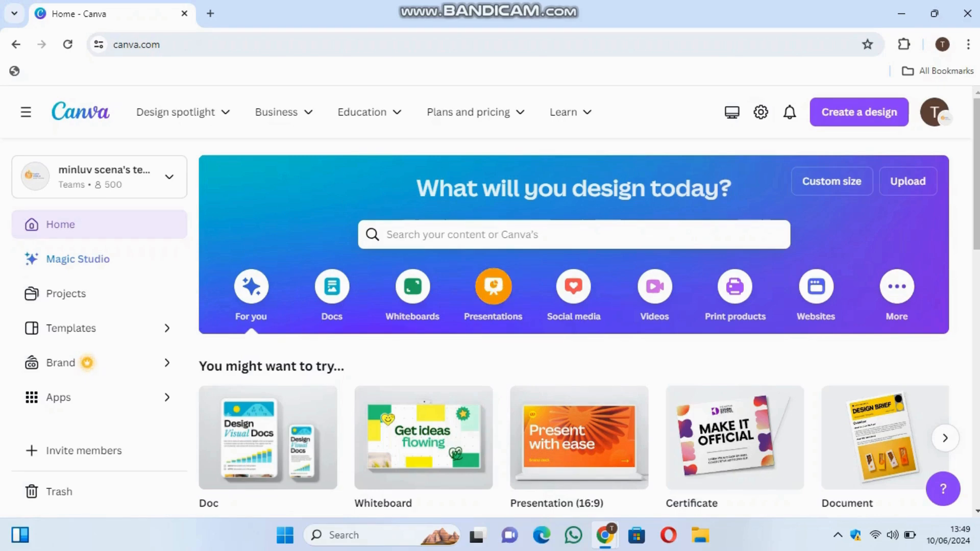
click(492, 286)
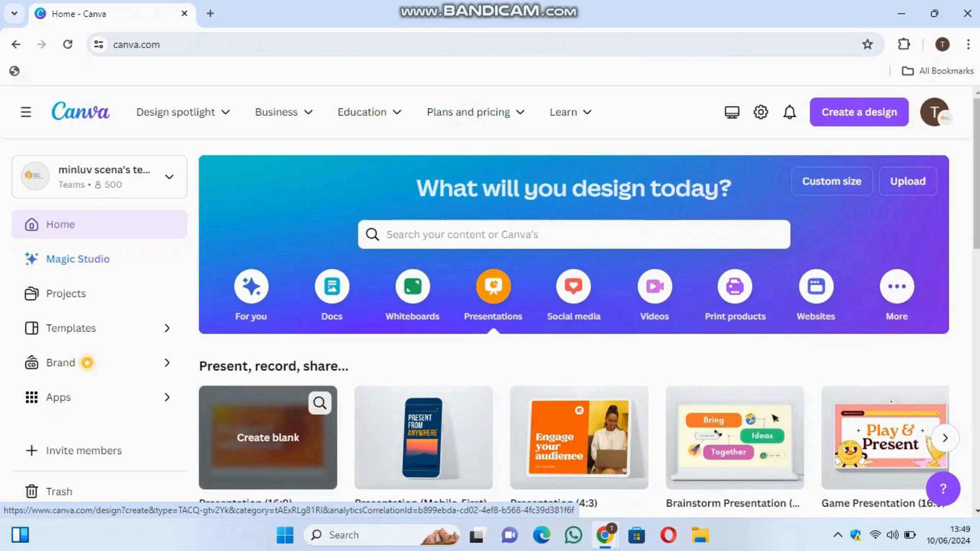
click(267, 437)
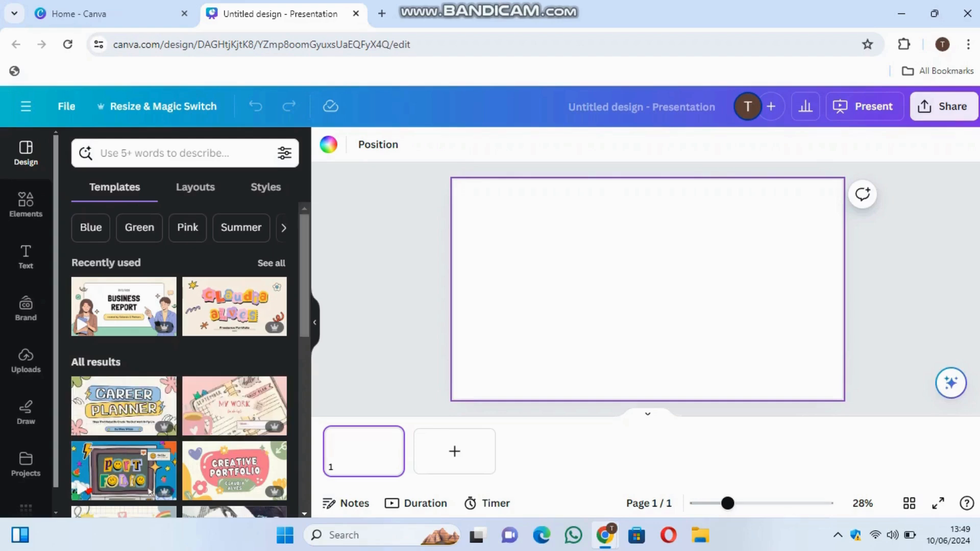
- Browse the suggested presentation templates
scroll(179, 358, down, 3)
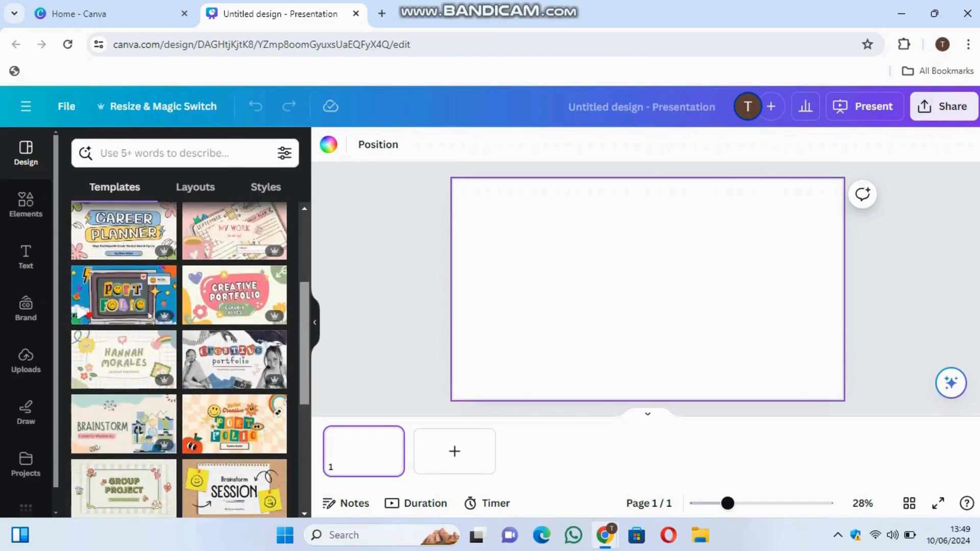
scroll(149, 315, down, 2)
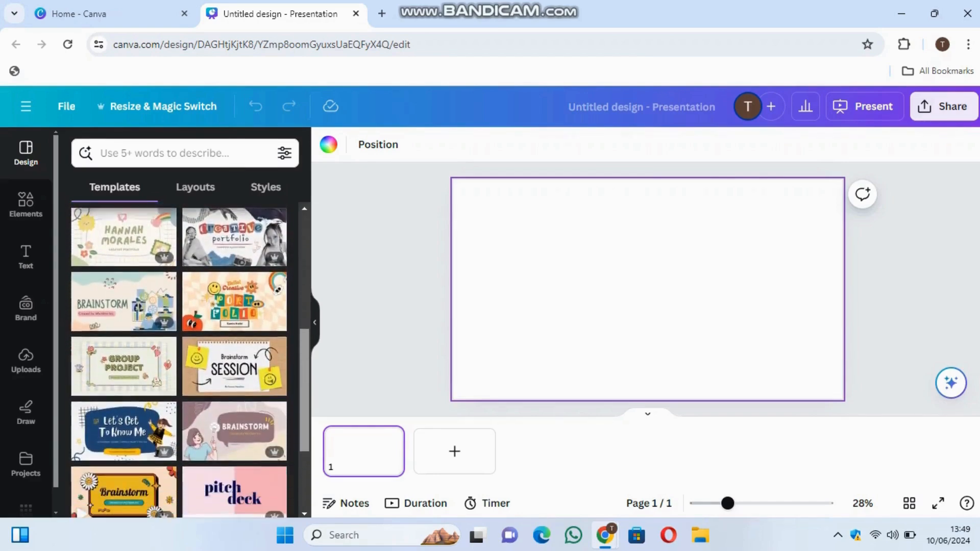
scroll(179, 360, down, 3)
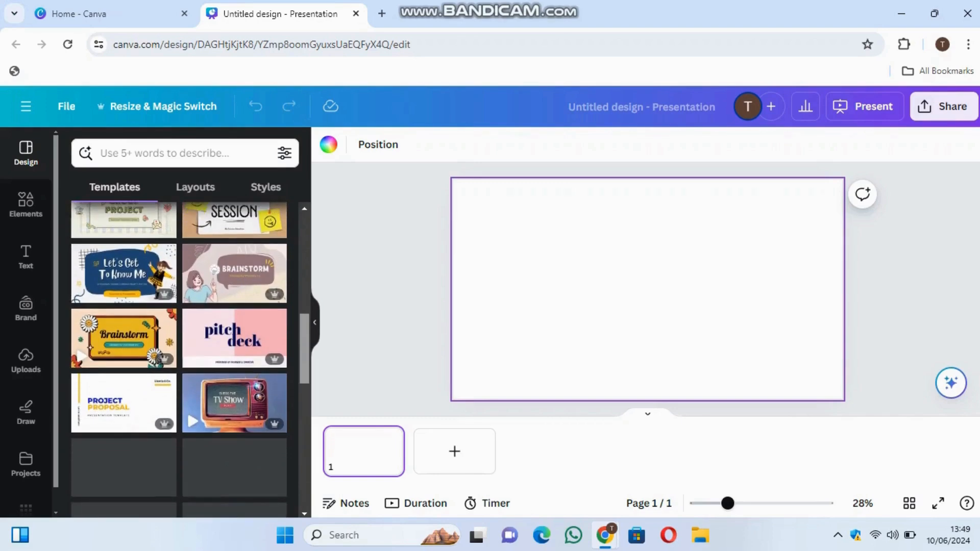
scroll(179, 360, down, 2)
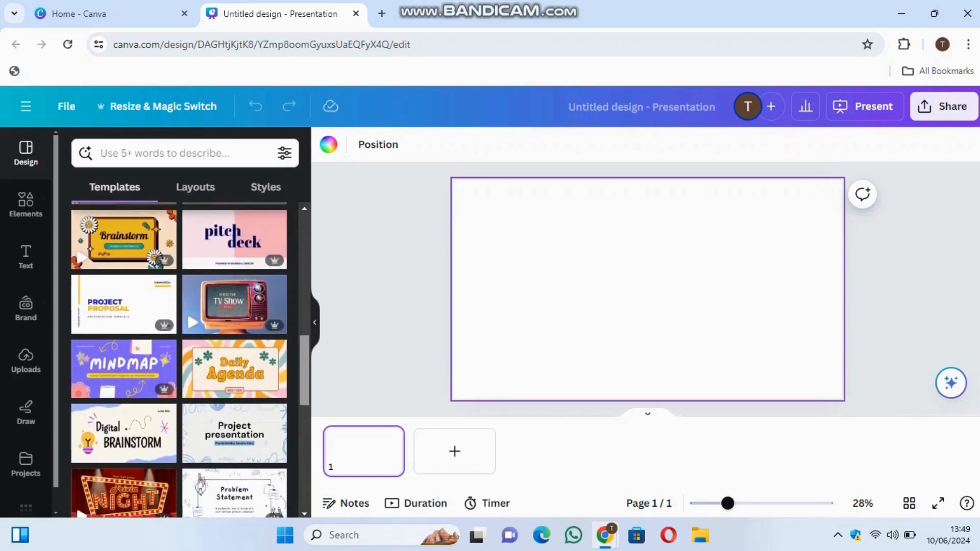
scroll(179, 360, down, 1)
scroll(179, 360, down, 1)
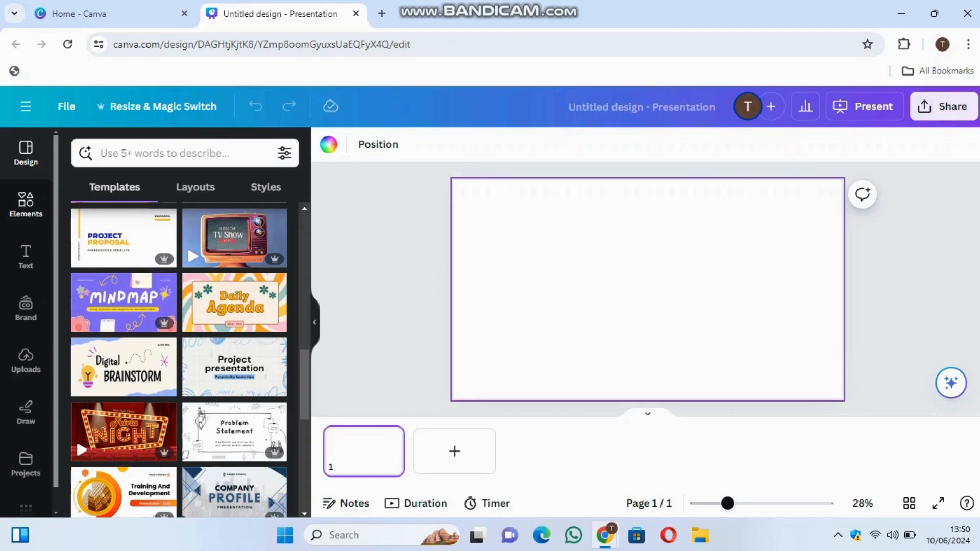
- Search the elements library for "binatang" and restrict the results to graphics
click(25, 203)
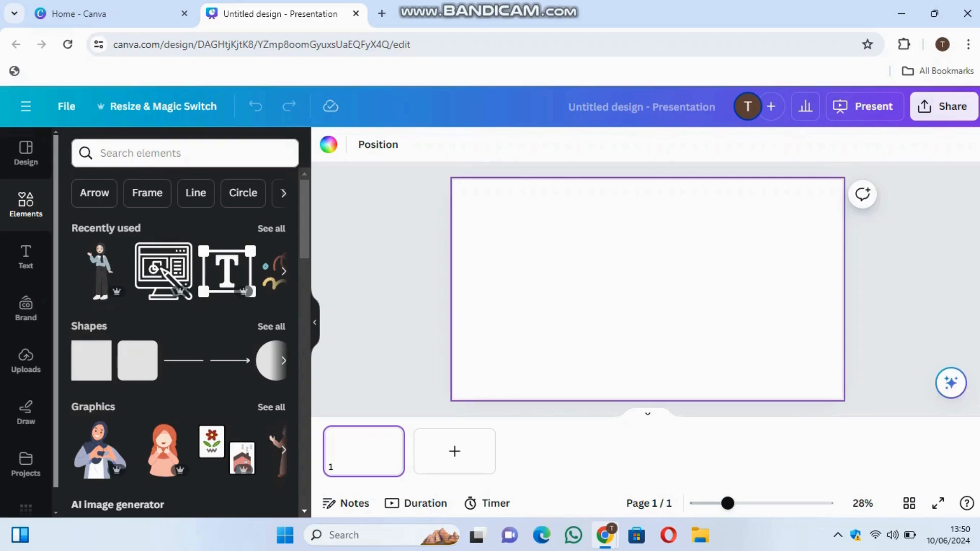
click(185, 153)
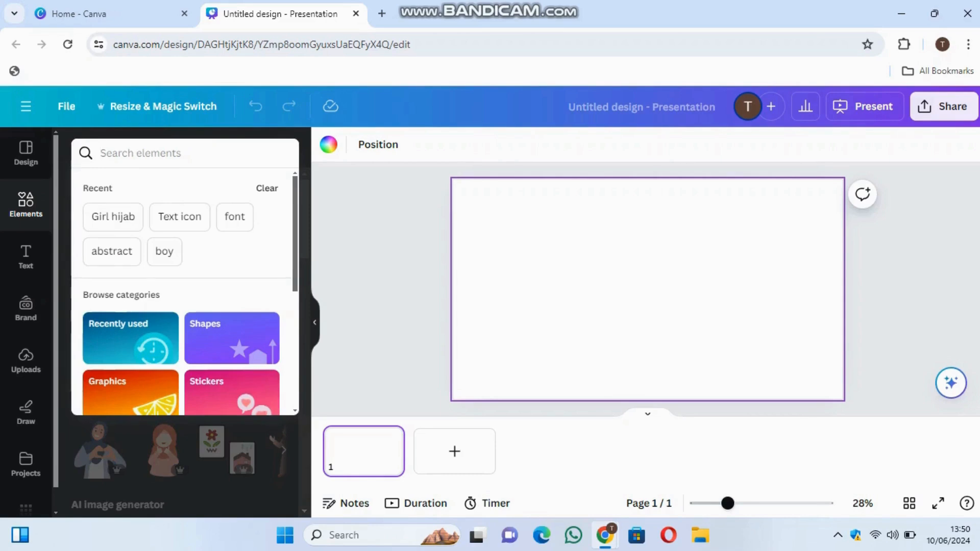
text(binata)
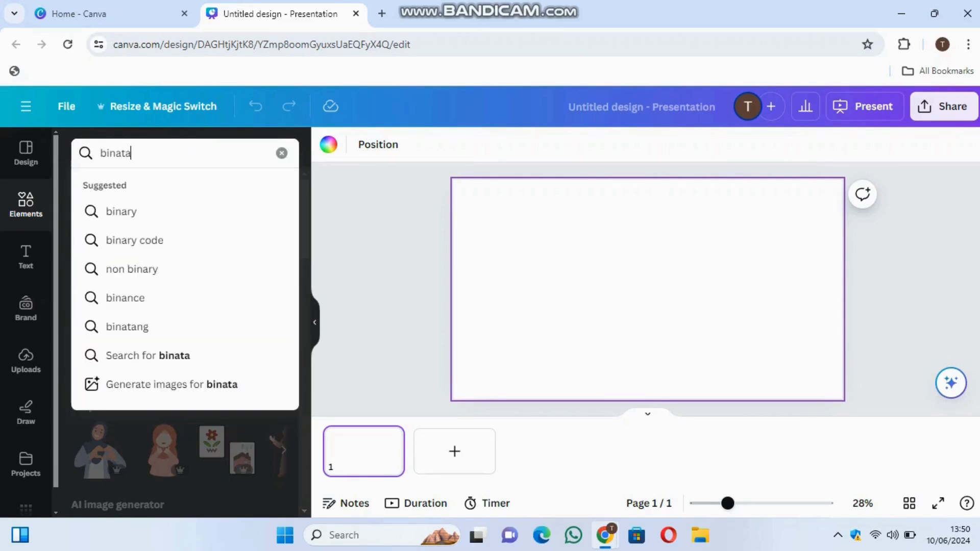
text(ng)
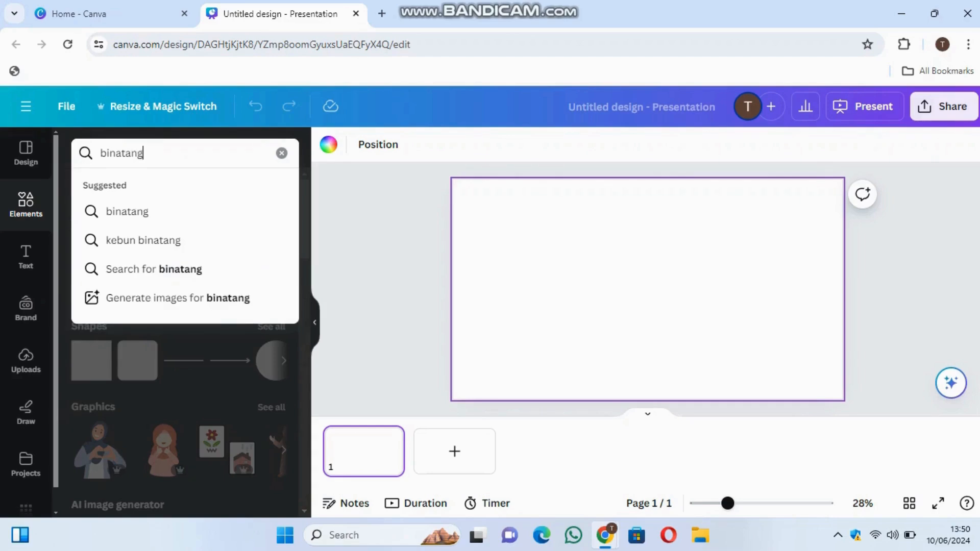
key(Return)
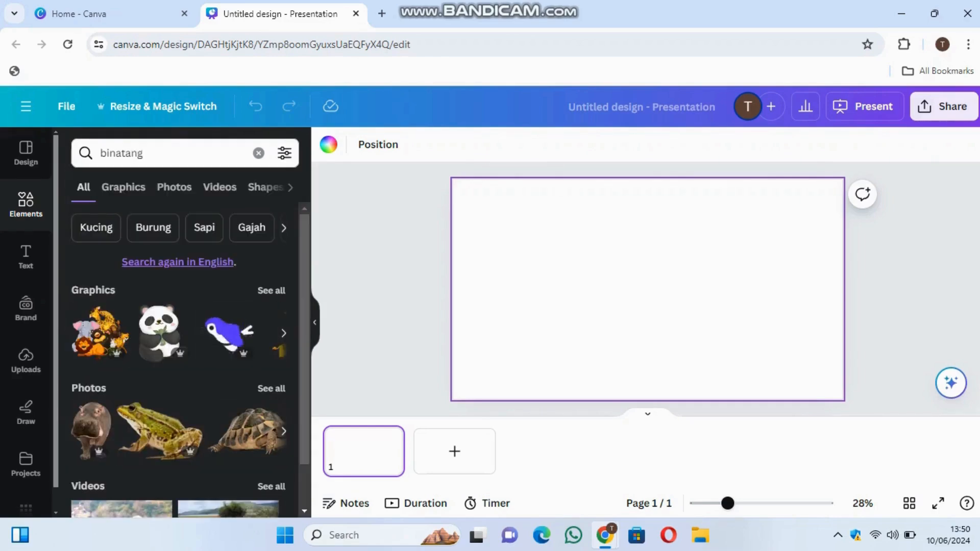
click(123, 186)
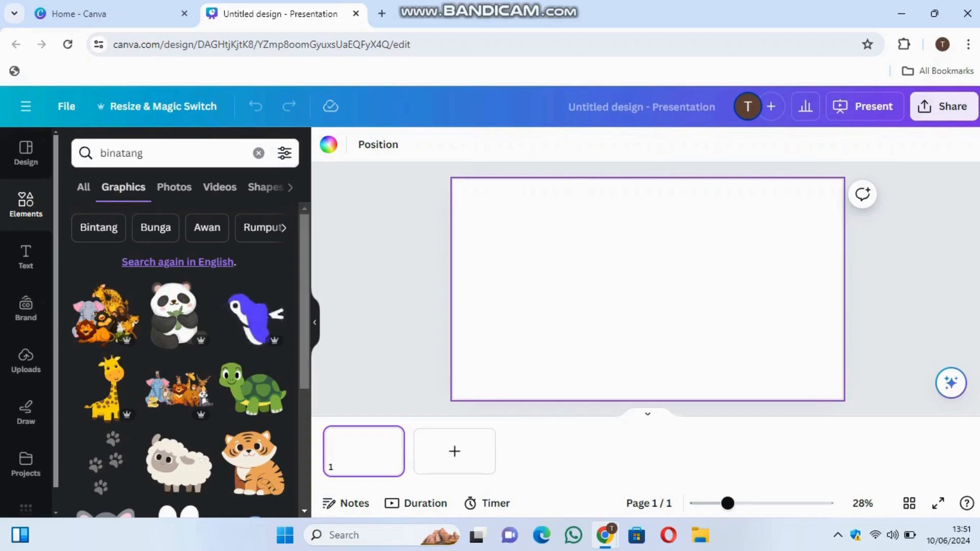
- Add the graphic of grouped zoo animals to the page, enlarging it and placing it on the page's left half
scroll(178, 357, down, 2)
scroll(190, 363, down, 3)
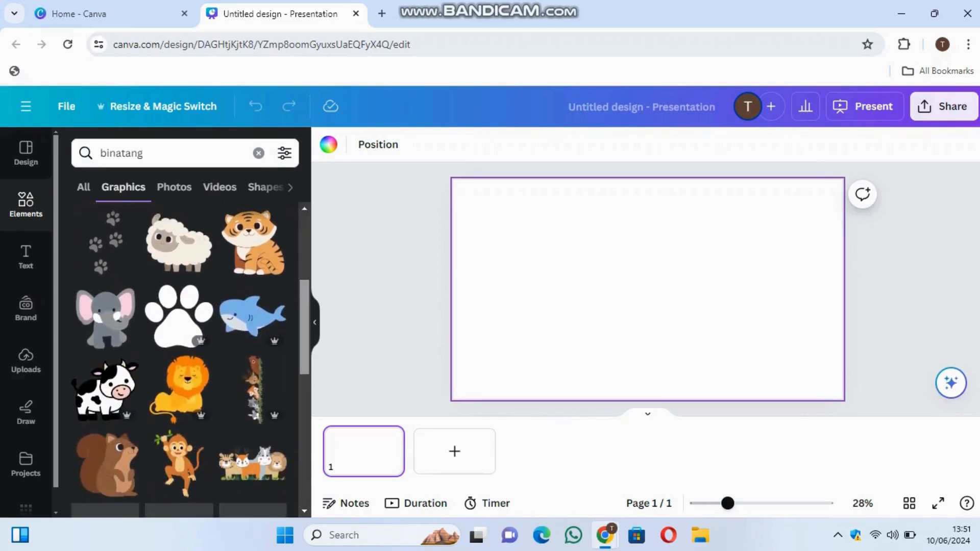
scroll(190, 362, up, 5)
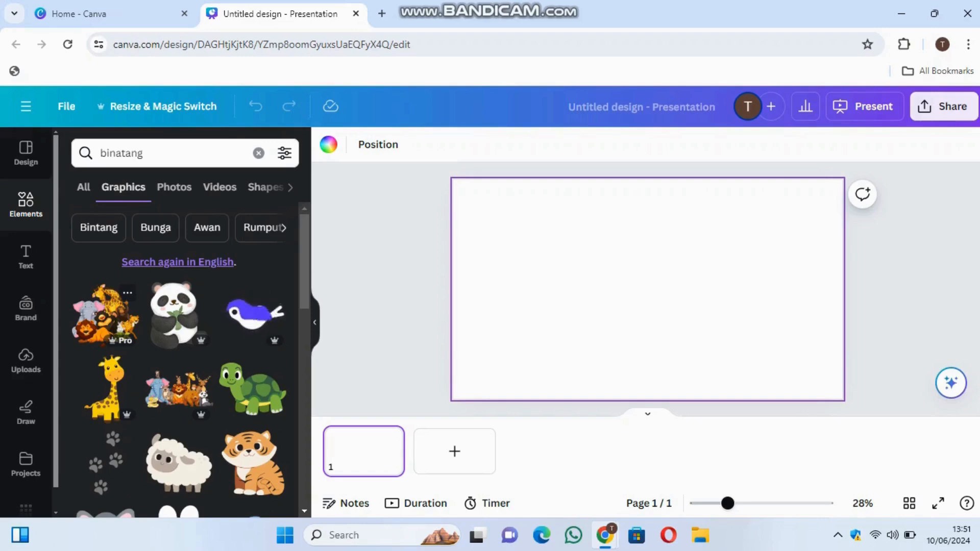
click(104, 314)
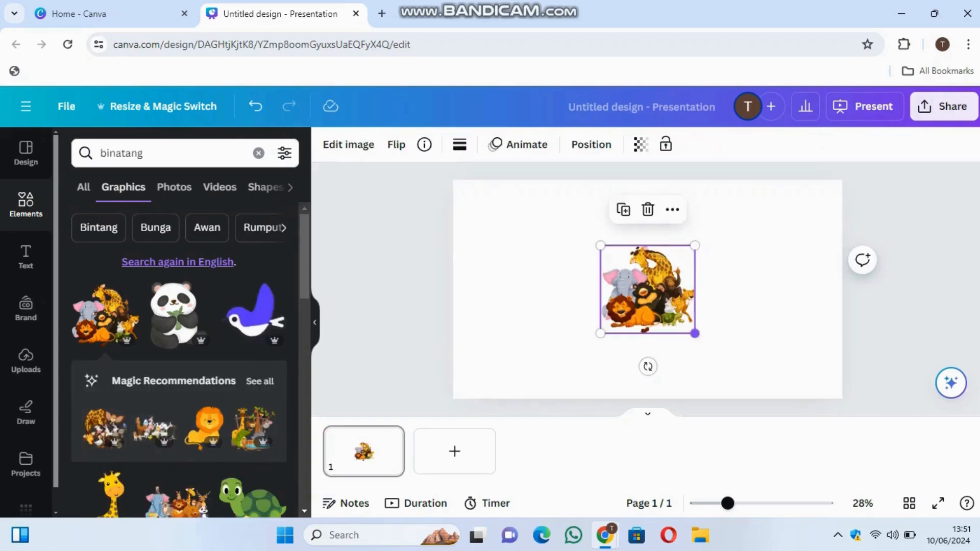
drag(694, 333, 737, 372)
drag(669, 309, 544, 299)
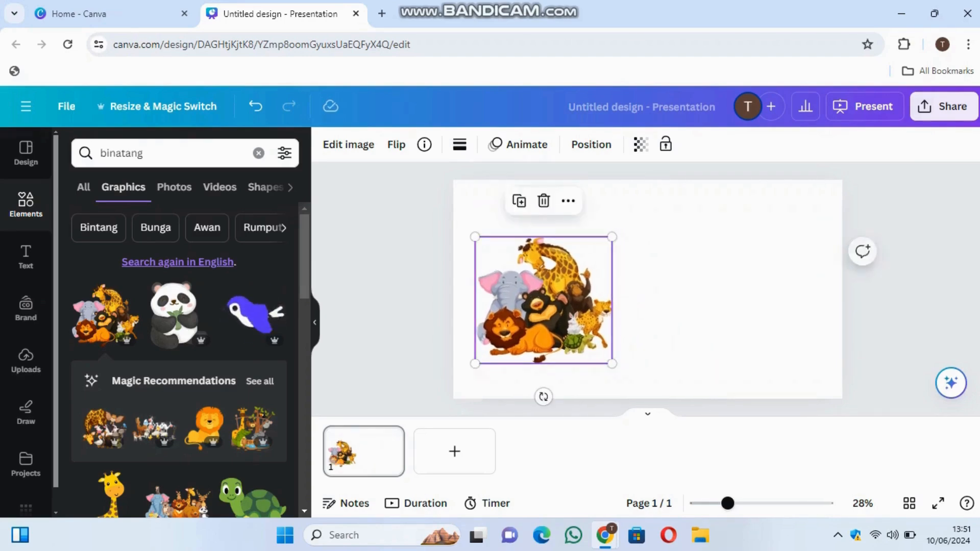
- Set the page background to the solid turquoise default color
click(724, 288)
click(328, 145)
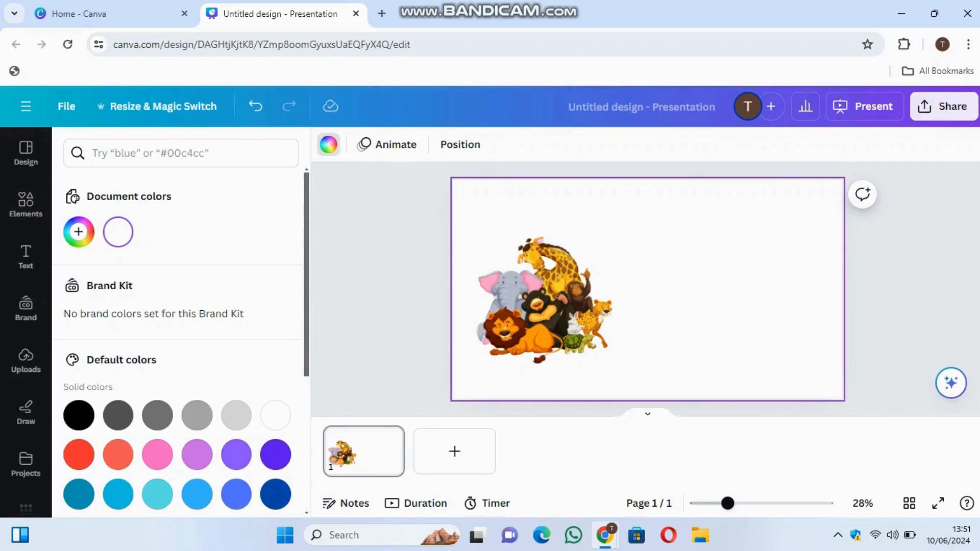
scroll(178, 331, down, 4)
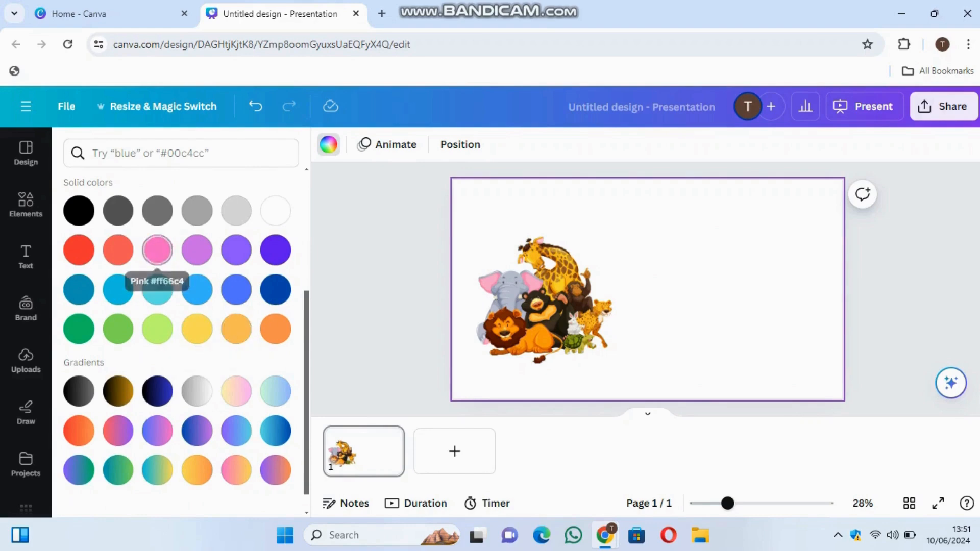
click(157, 289)
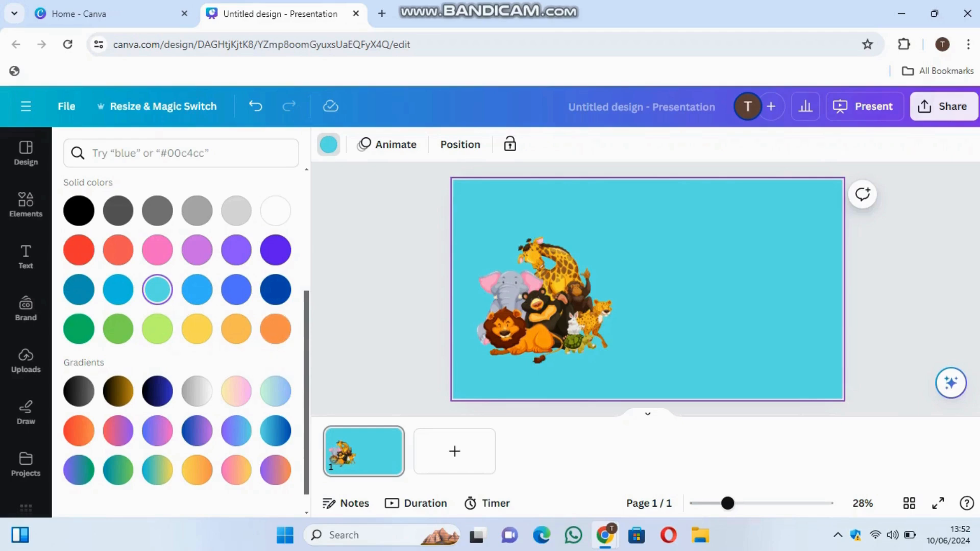
scroll(178, 331, up, 2)
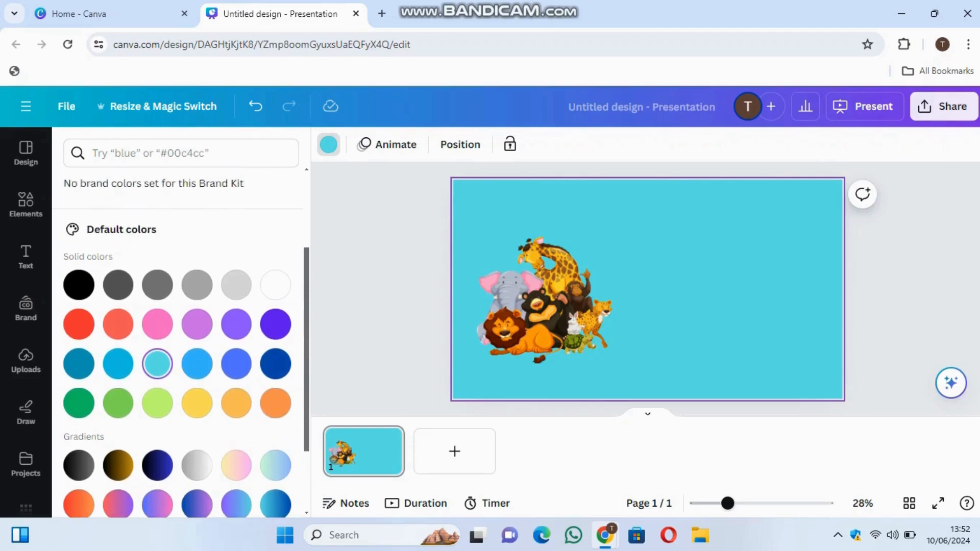
- Search the elements for "rumput" graphics and add the wide dark green grass strip with tufted blades to the page
click(26, 204)
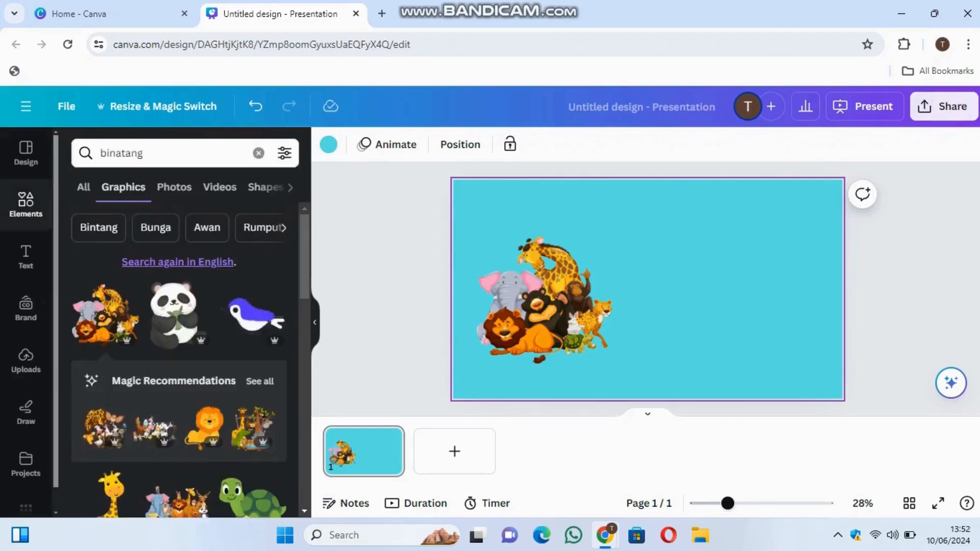
click(184, 152)
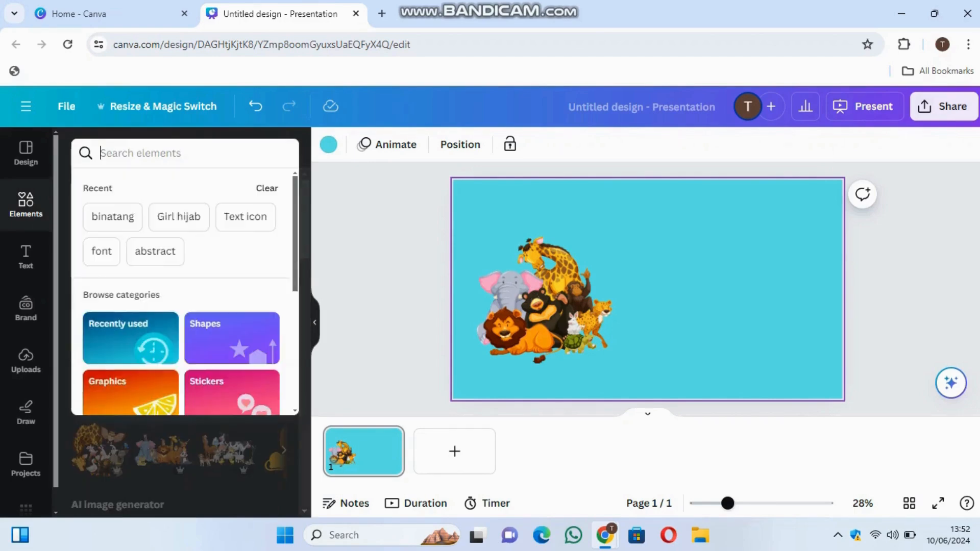
text(runo)
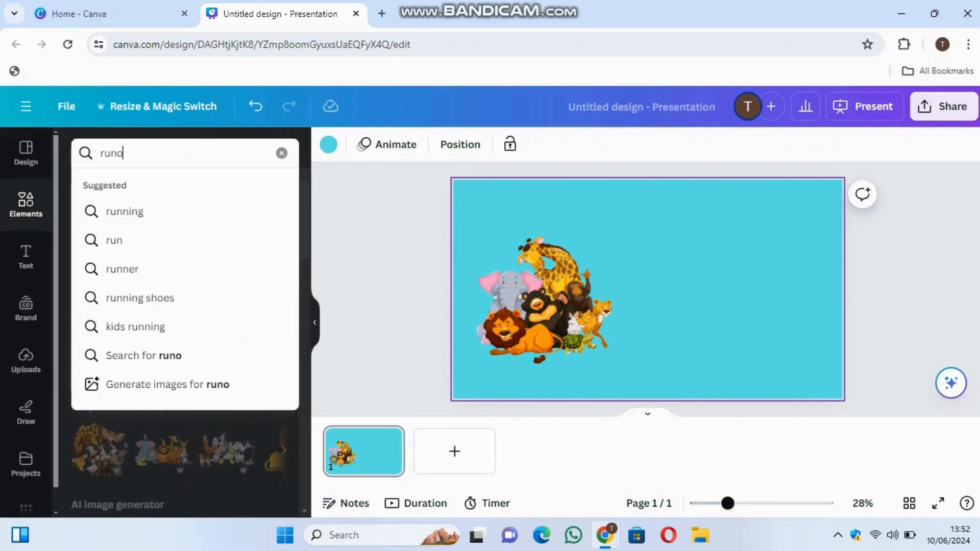
key(BackSpace)
key(BackSpace)
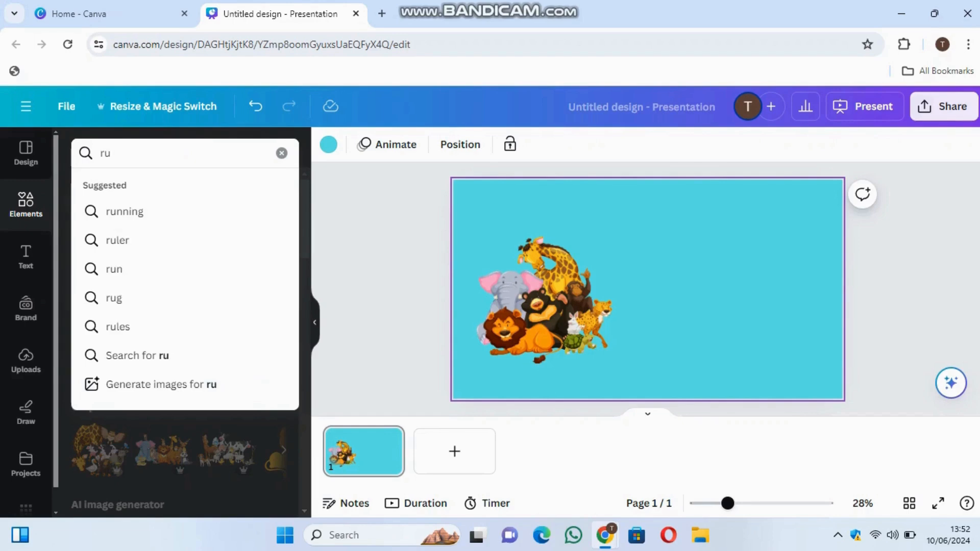
text(mput)
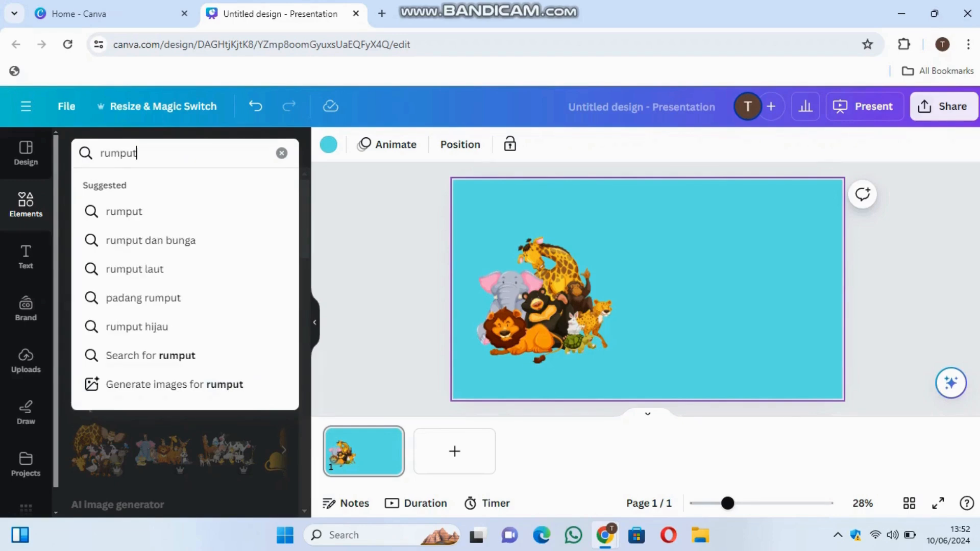
key(Return)
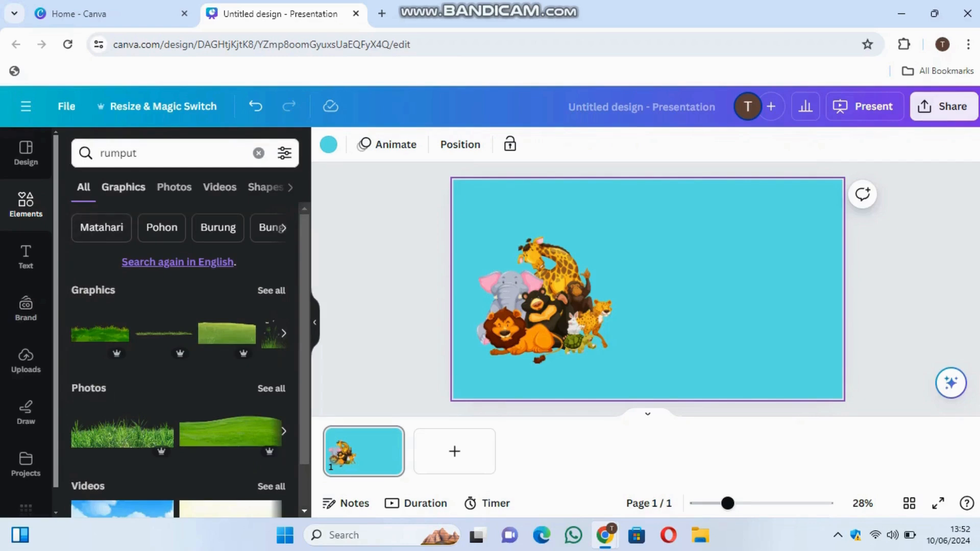
click(123, 187)
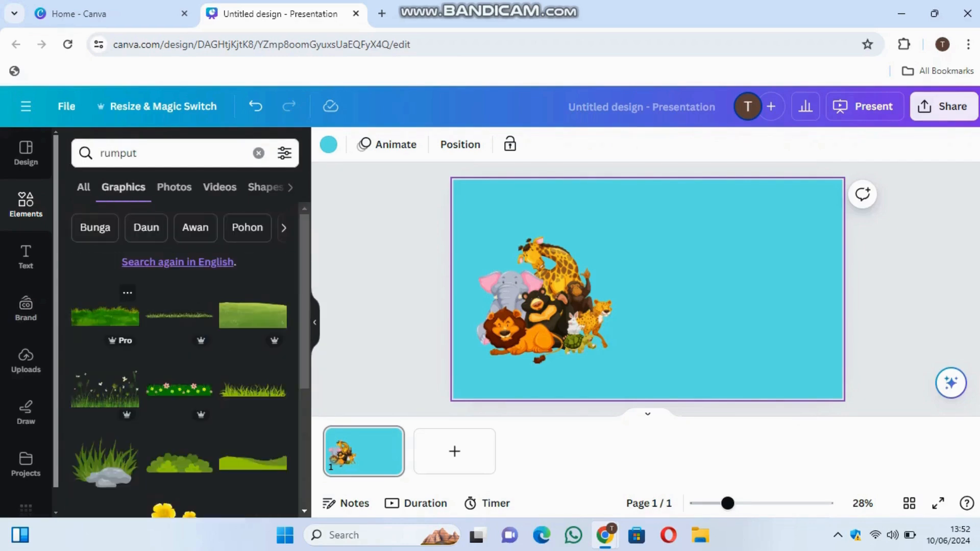
click(105, 315)
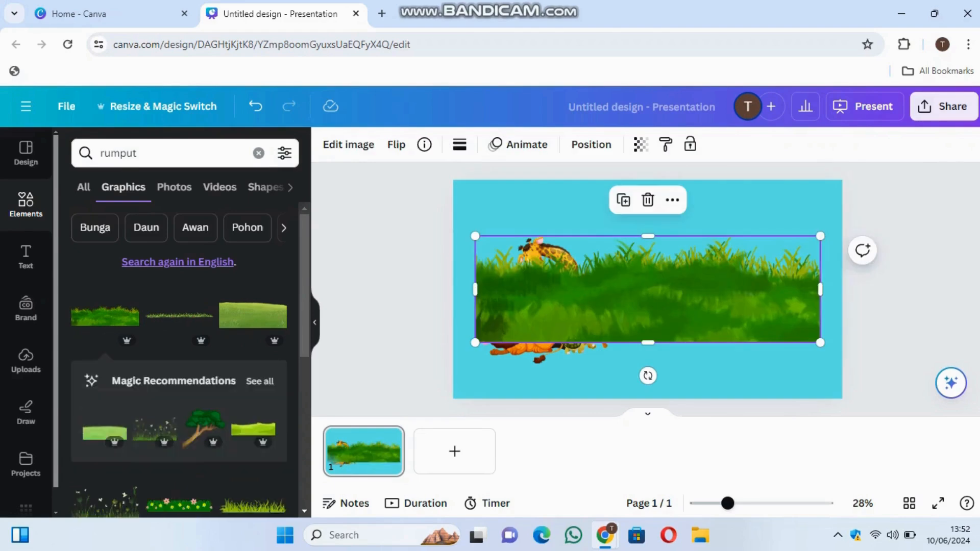
- Fit the grass along the page's bottom edge at full width, about 1920 × 593 px, and send it to the back
drag(648, 289, 626, 346)
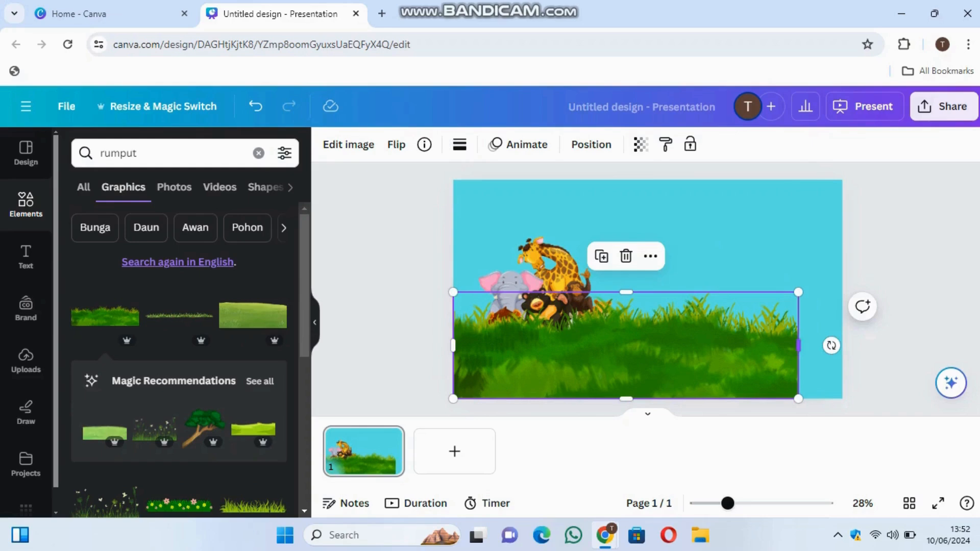
drag(798, 399, 837, 410)
drag(842, 412, 842, 412)
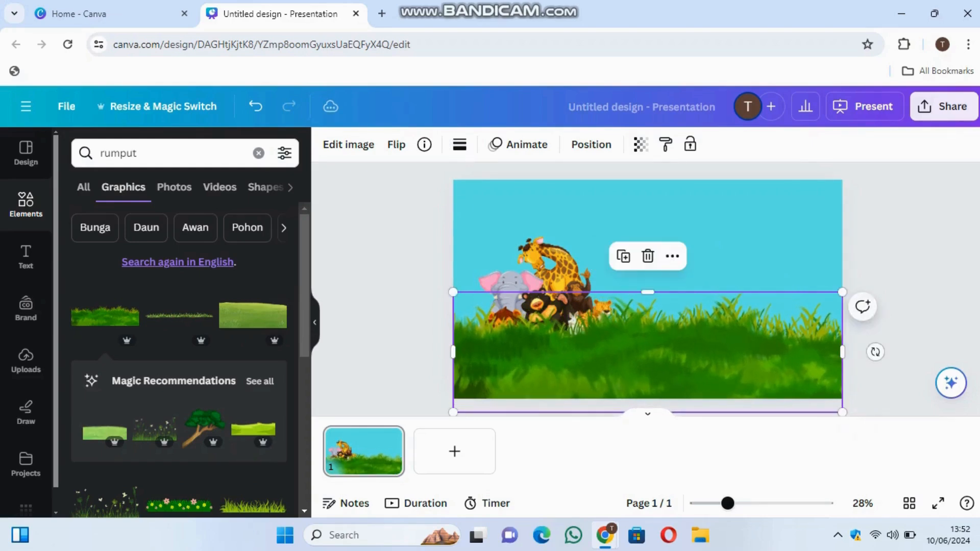
drag(647, 352, 647, 338)
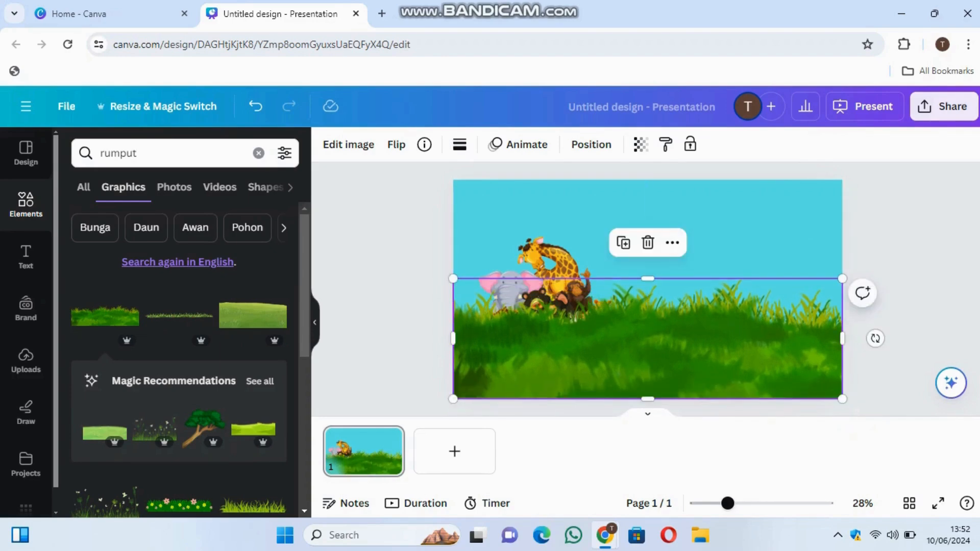
click(591, 144)
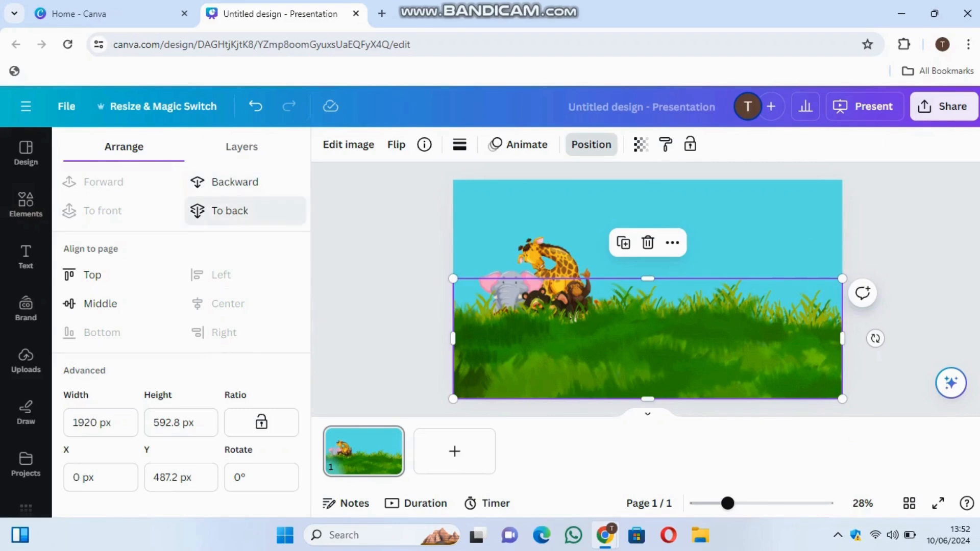
click(229, 210)
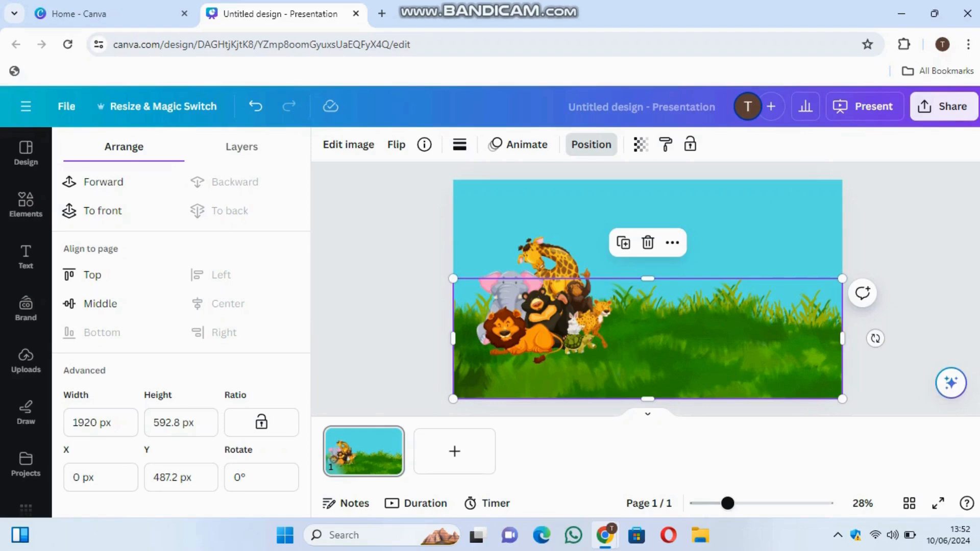
- Set the grass strip's transparency to 76 and slightly reduce the opacity of the animal graphic
click(25, 204)
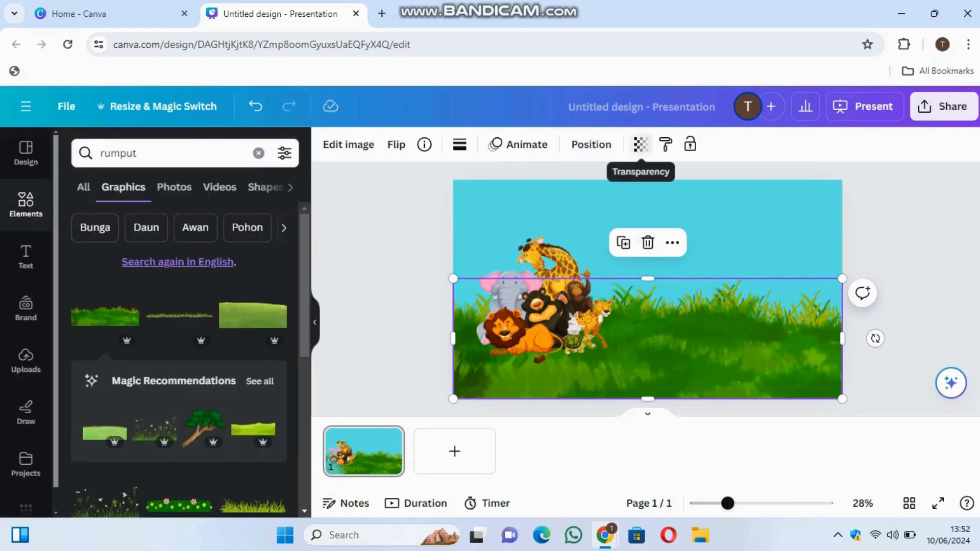
click(640, 144)
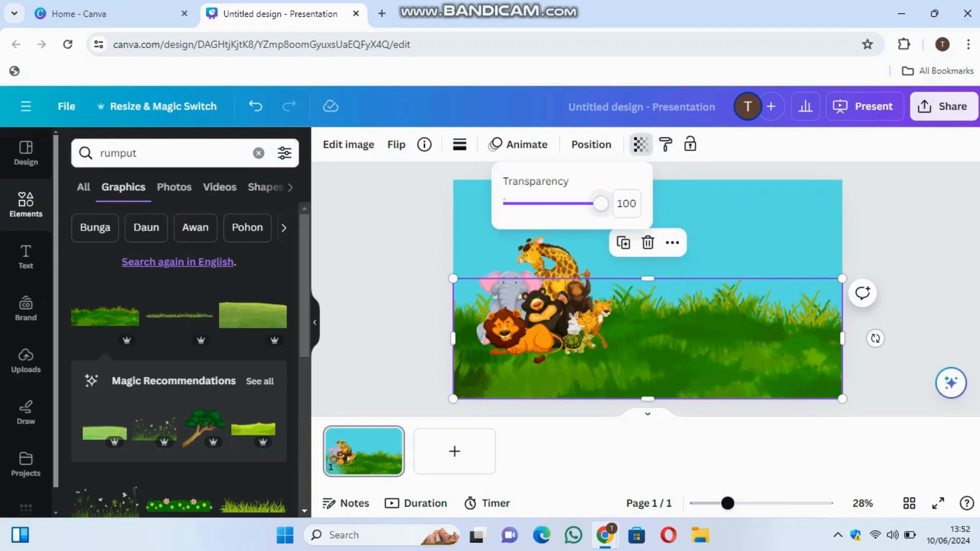
drag(601, 203, 577, 203)
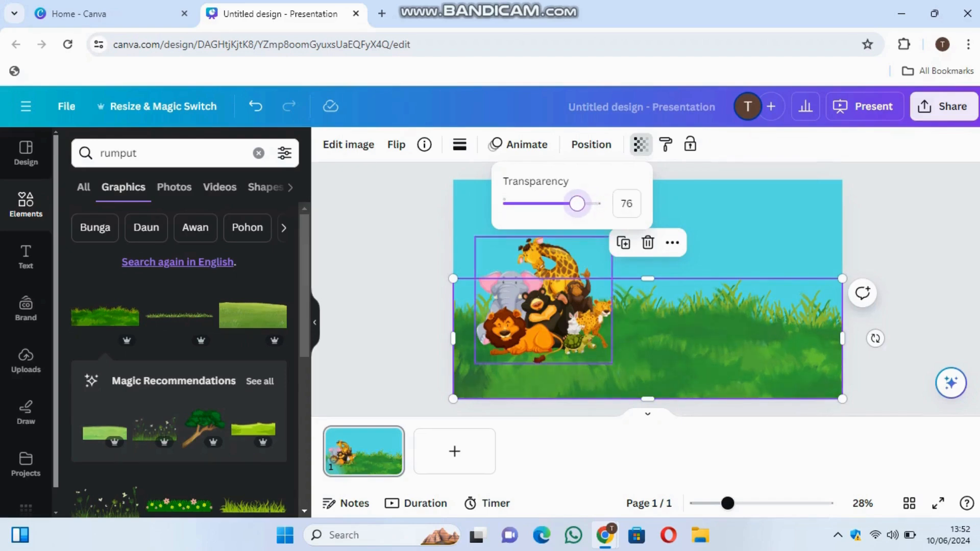
click(543, 301)
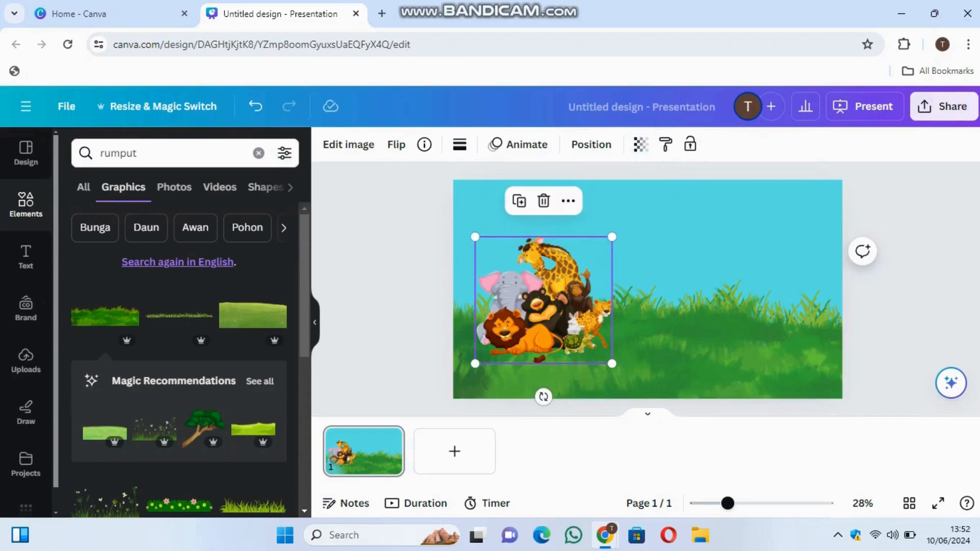
click(641, 144)
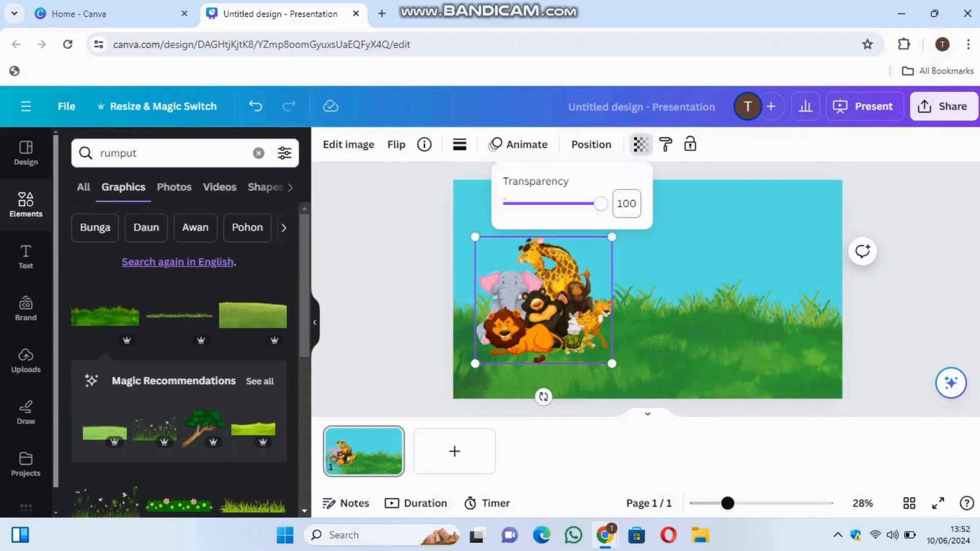
drag(601, 203, 585, 203)
key(Escape)
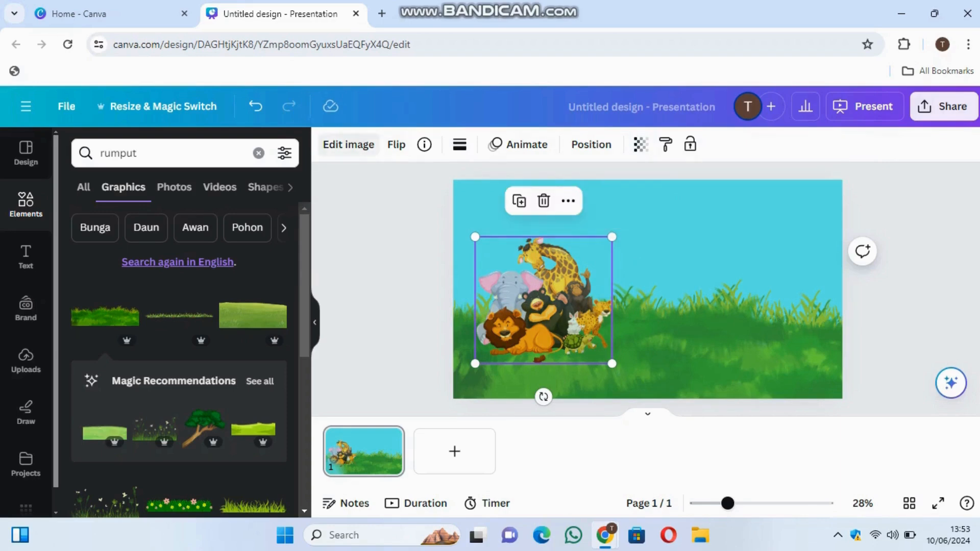
- Flip the animal graphic horizontally, also trying a vertical flip and reverting it
click(396, 144)
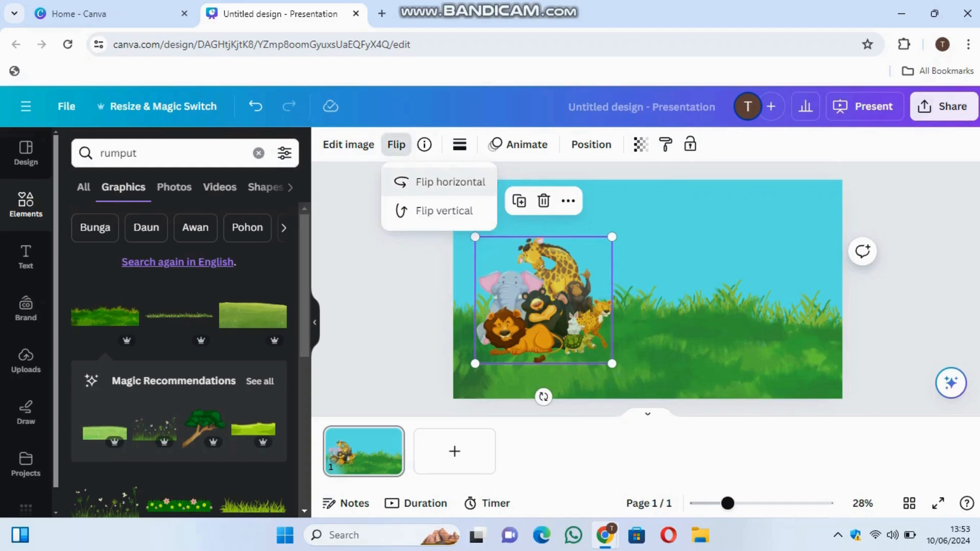
click(444, 182)
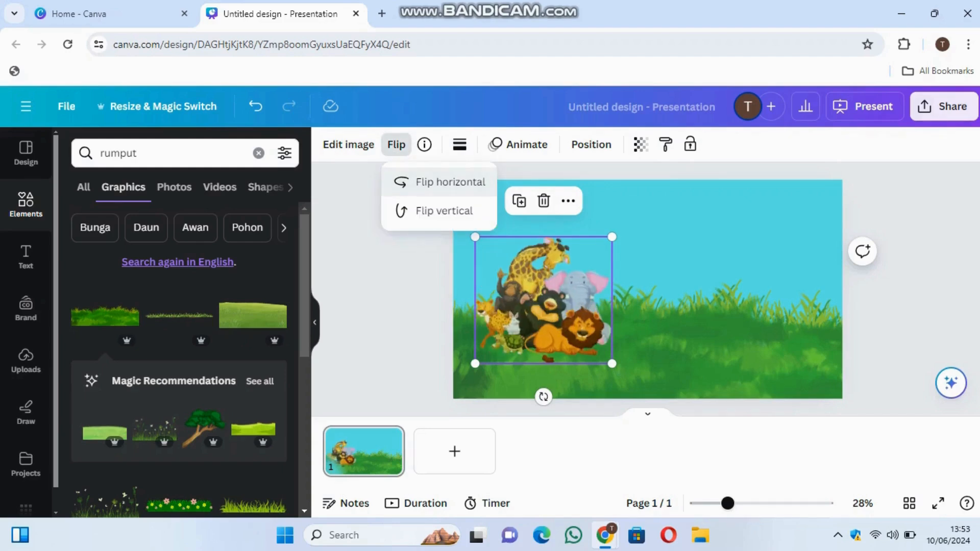
click(444, 211)
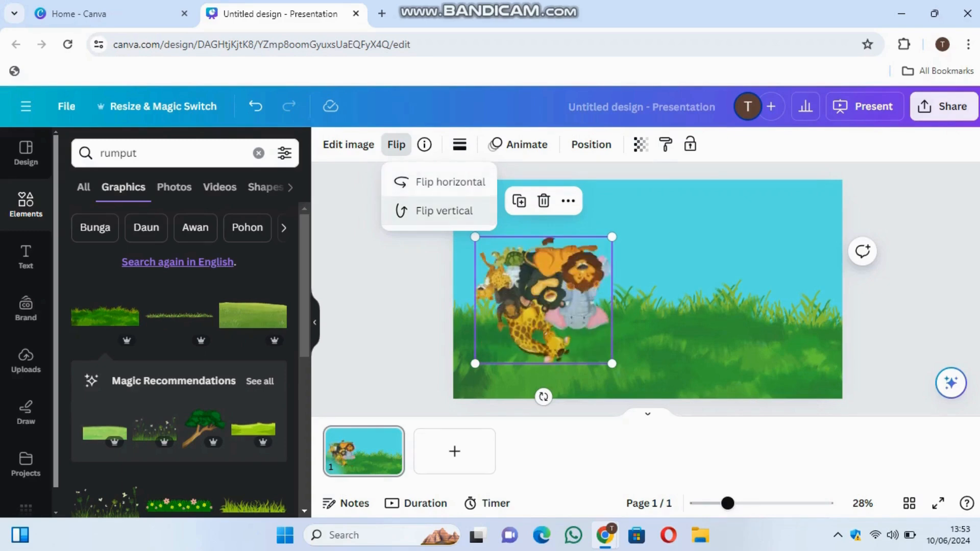
click(444, 211)
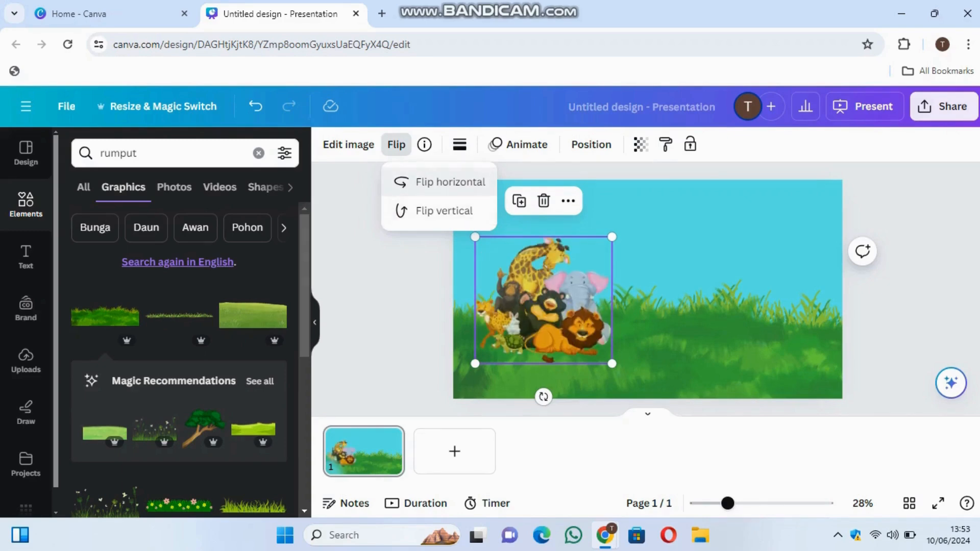
key(Escape)
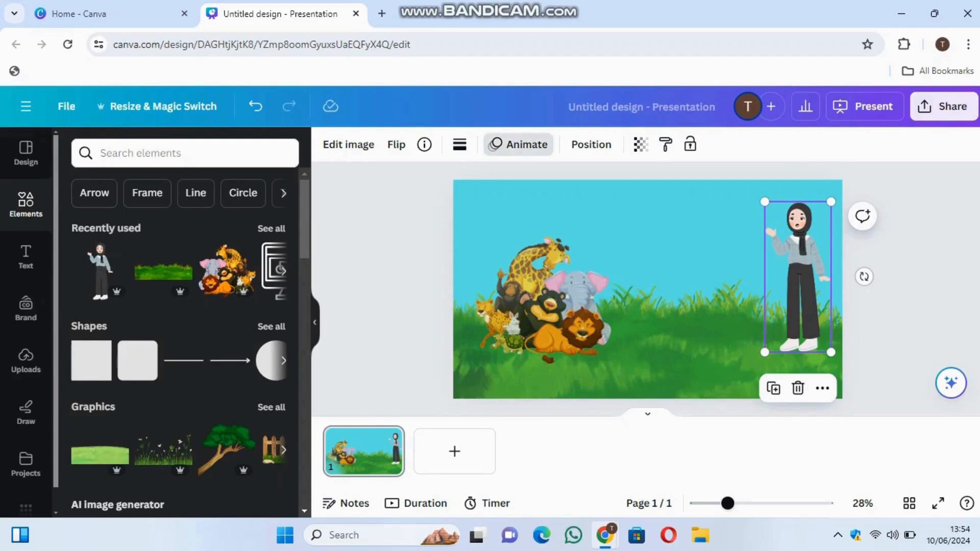
- Create a custom animation for the woman in the black hijab, tracing a movement path from her position leftward to the animal group
click(518, 145)
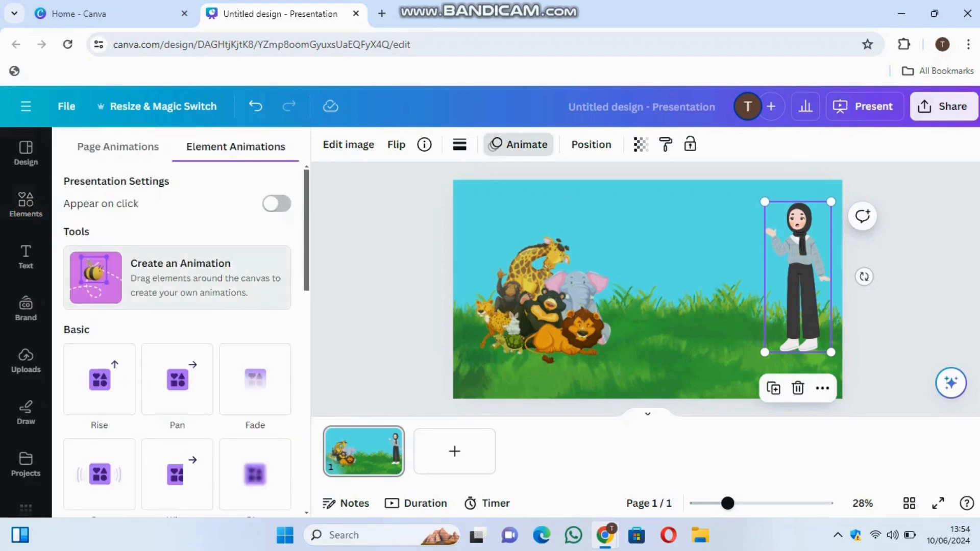
click(120, 271)
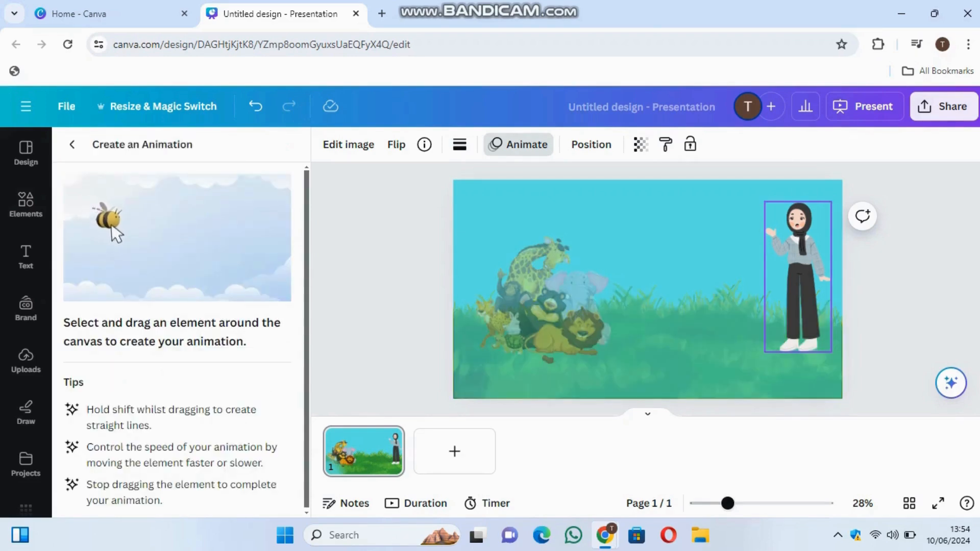
mouse_move(798, 276)
mouse_down()
mouse_move(764, 280)
mouse_move(535, 292)
mouse_up()
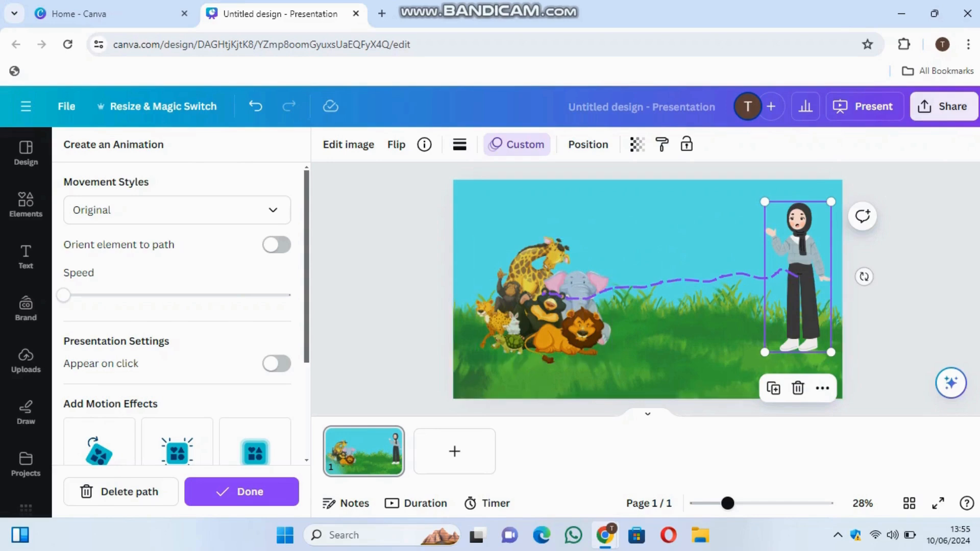
key(Escape)
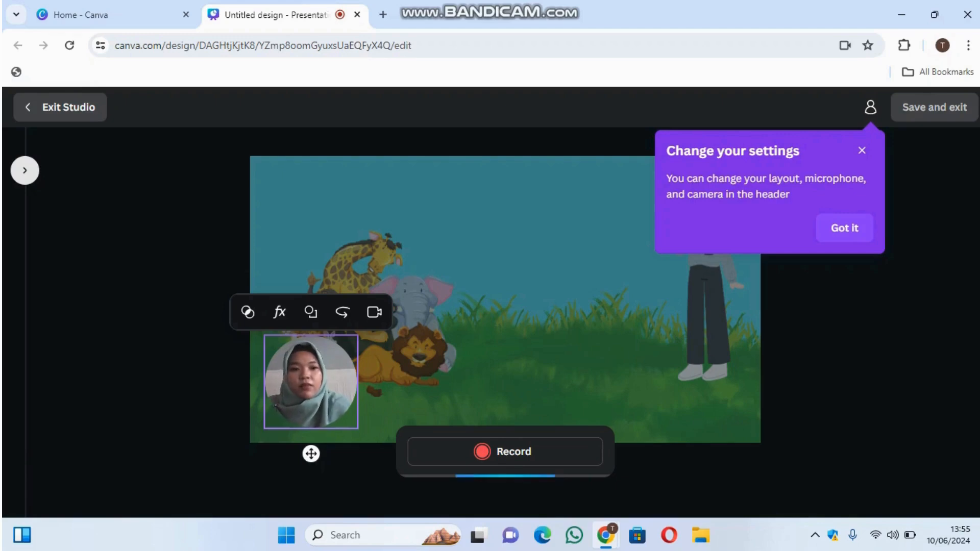
- Dismiss the settings tip in the recording studio and turn the camera off
click(844, 227)
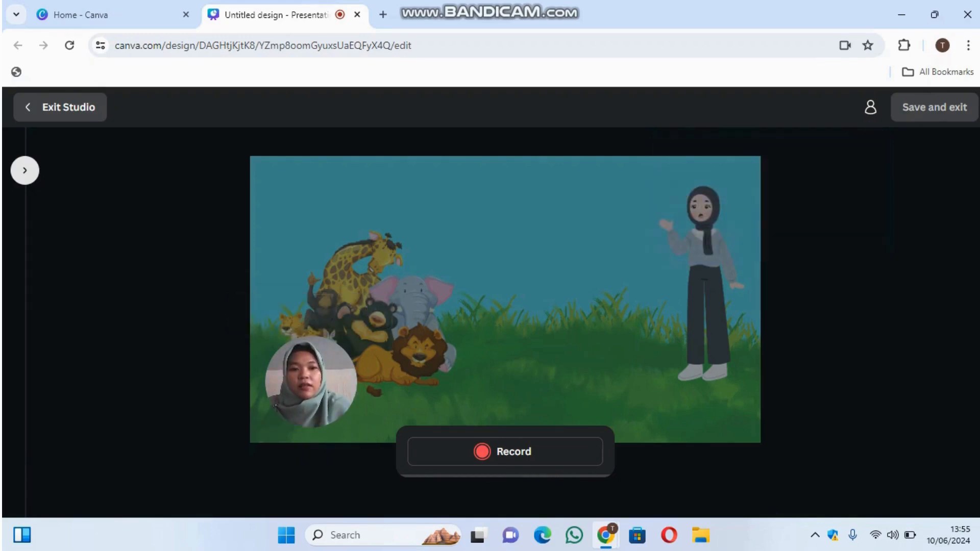
click(276, 407)
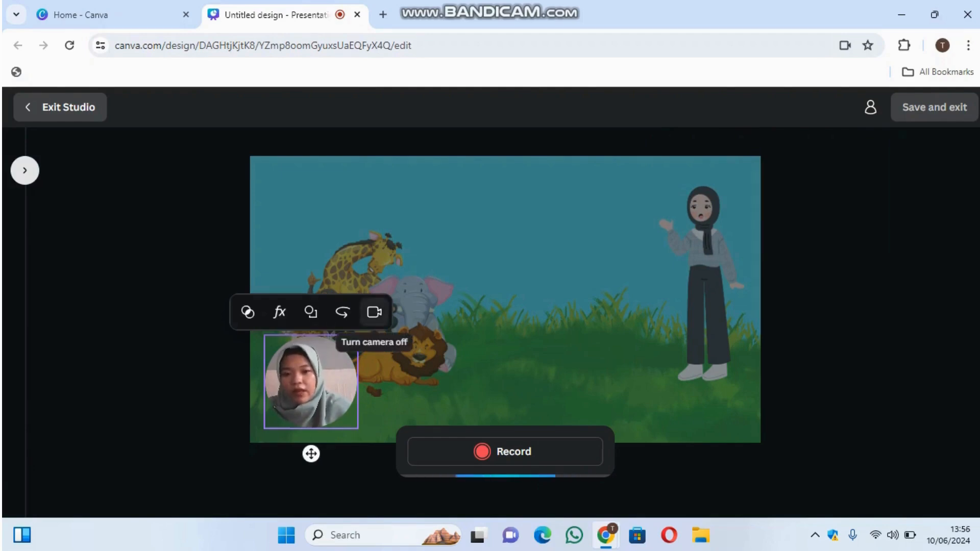
click(374, 312)
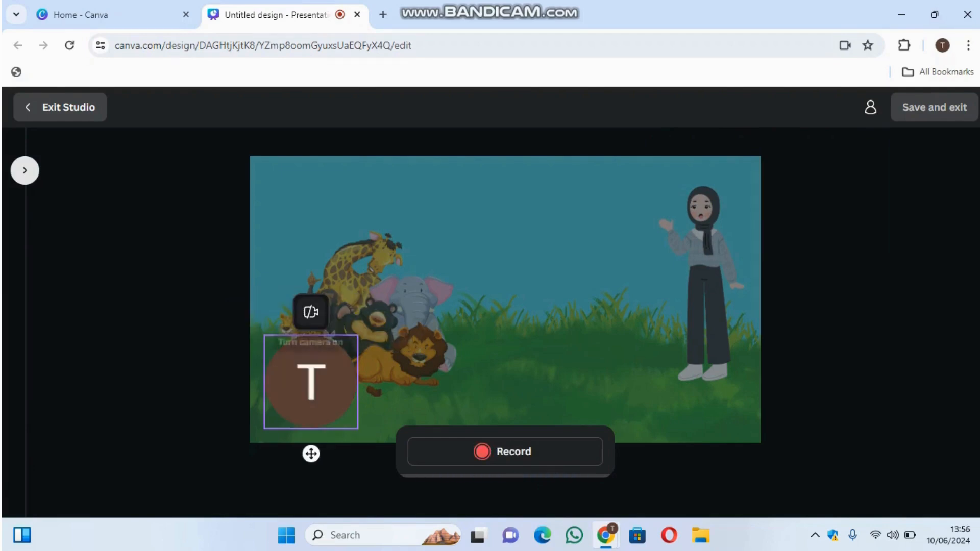
- Record a clip of about 14 seconds over the slide, then save it and exit the recording studio
click(505, 451)
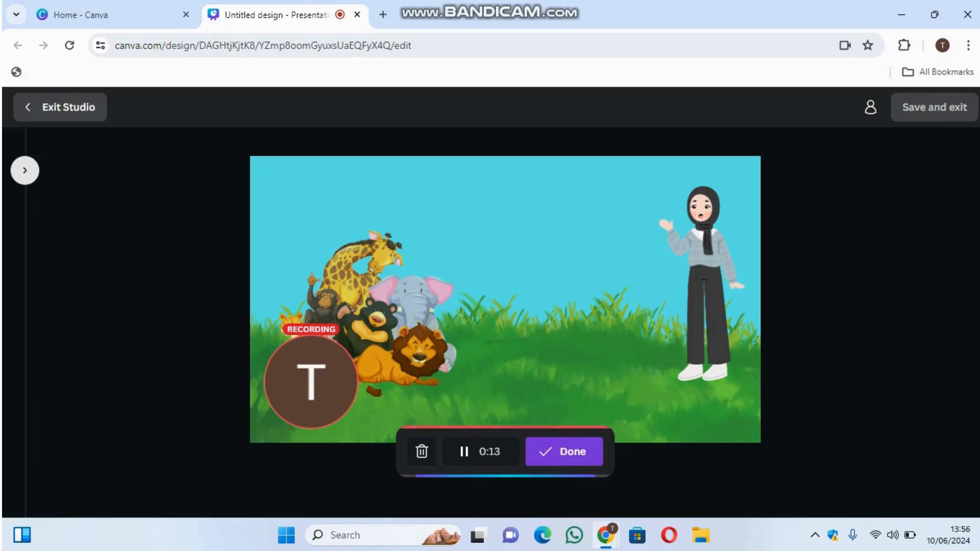
click(564, 451)
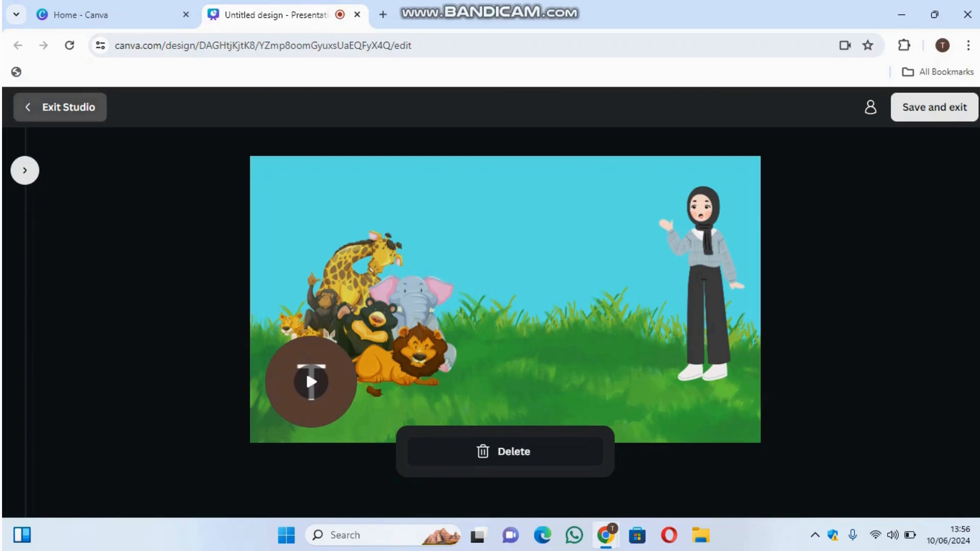
click(60, 106)
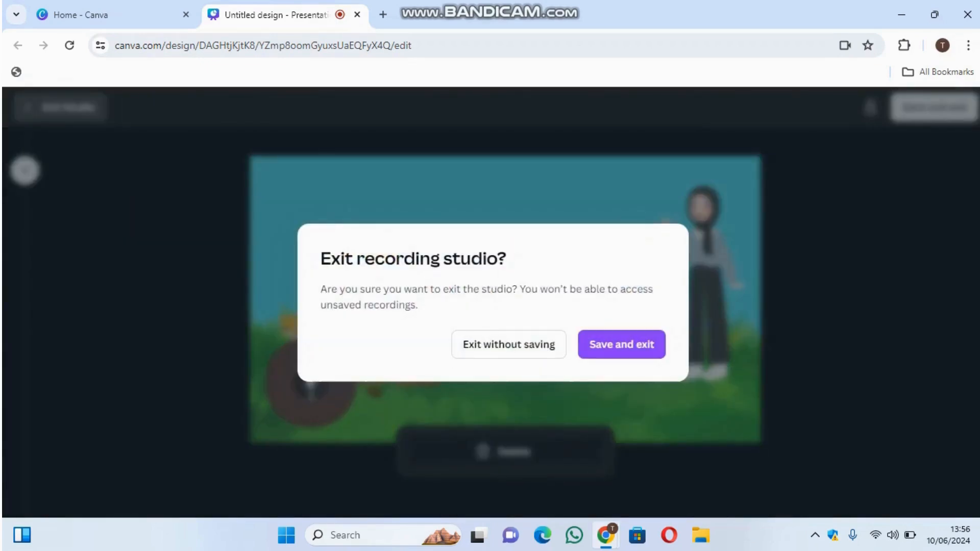
click(621, 344)
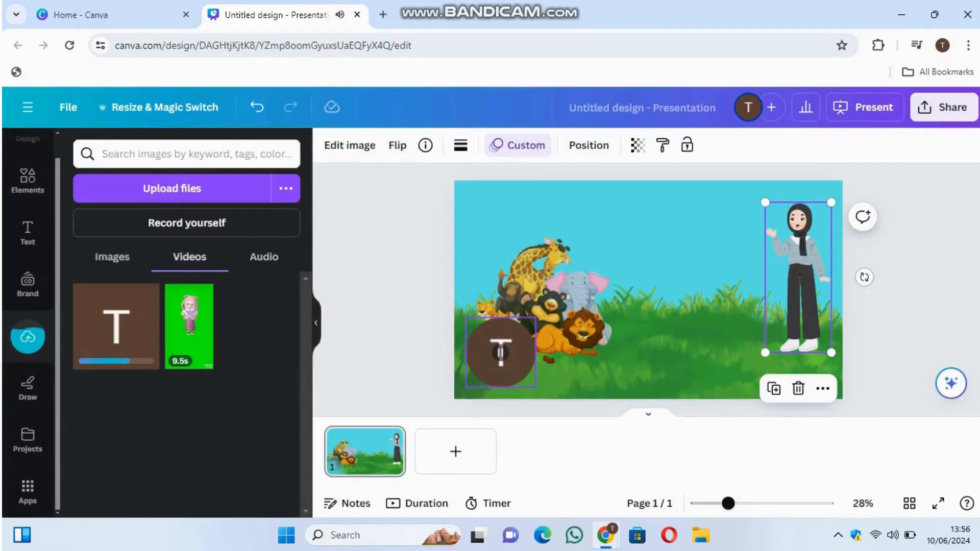
- Shrink the circular recording to about 141 × 141 px, place it over the woman's hips and send it to the back
drag(500, 352, 800, 283)
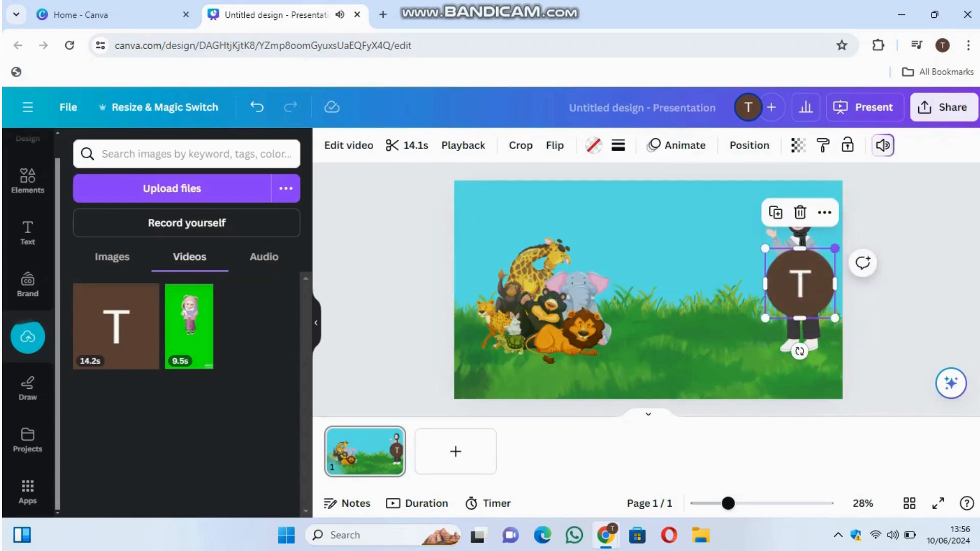
drag(835, 249, 794, 290)
mouse_move(779, 304)
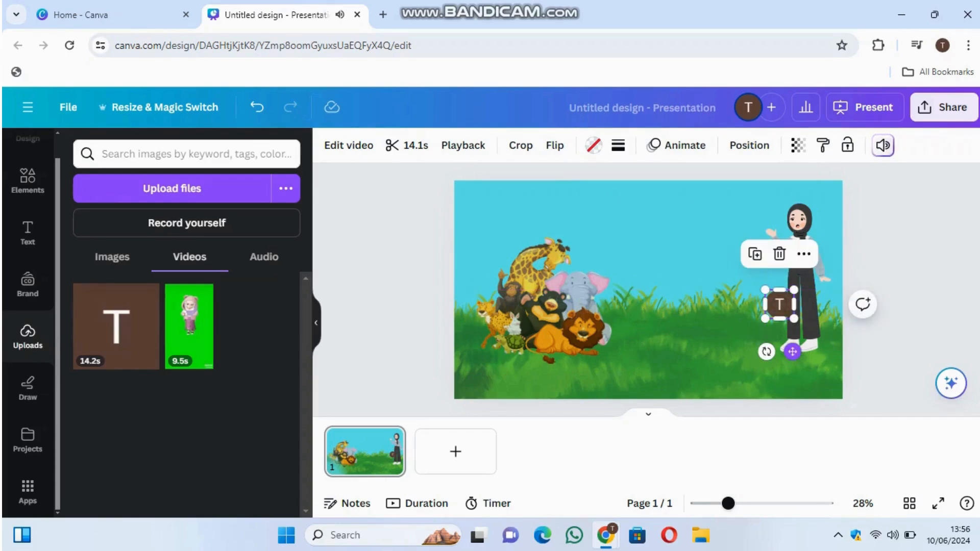
drag(792, 351, 811, 334)
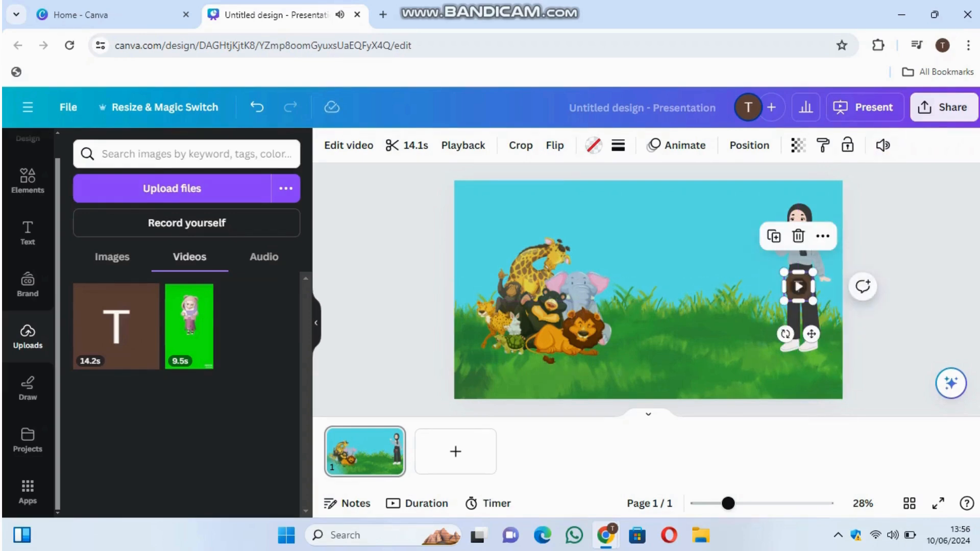
click(749, 144)
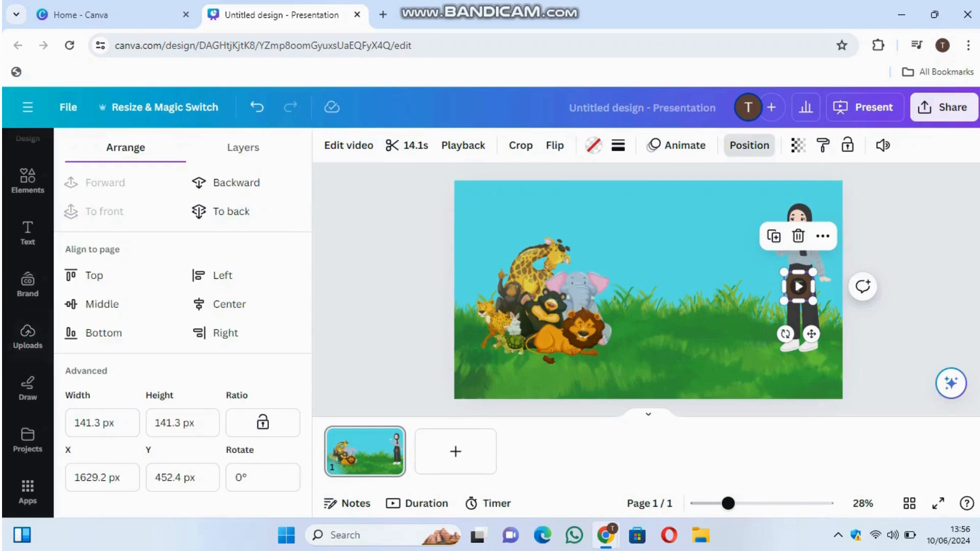
click(231, 211)
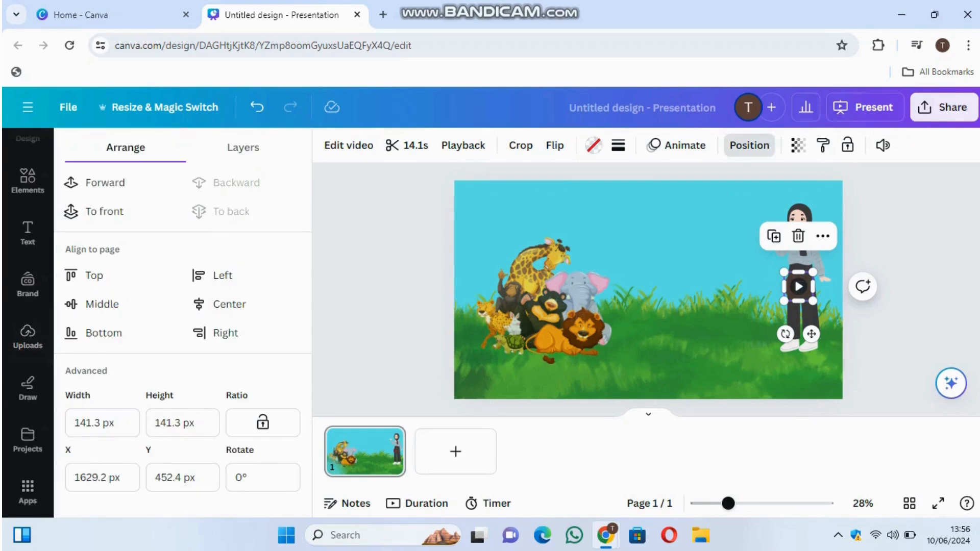
- Move the grass strip straight down to a Y position of about 523 px
click(648, 339)
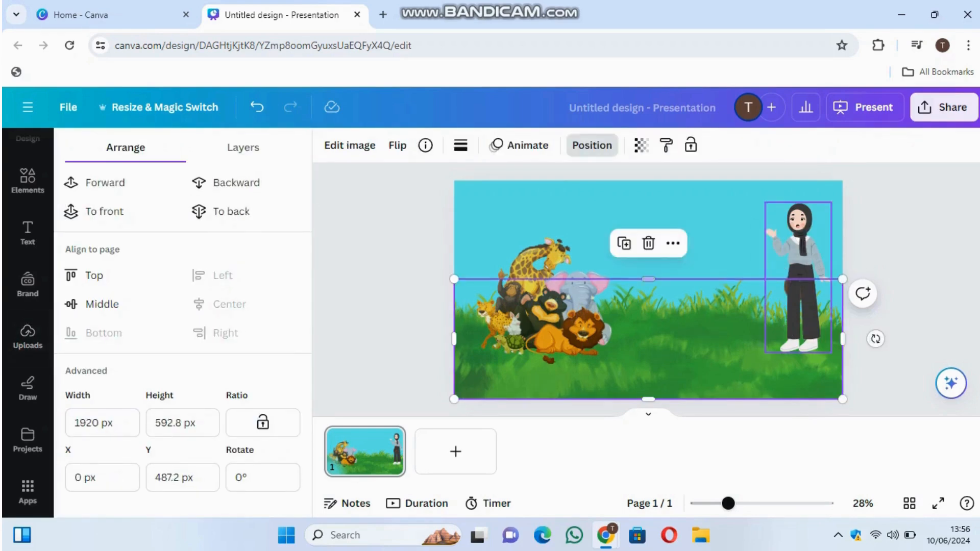
mouse_move(648, 339)
mouse_down()
mouse_move(648, 352)
mouse_move(648, 332)
mouse_up()
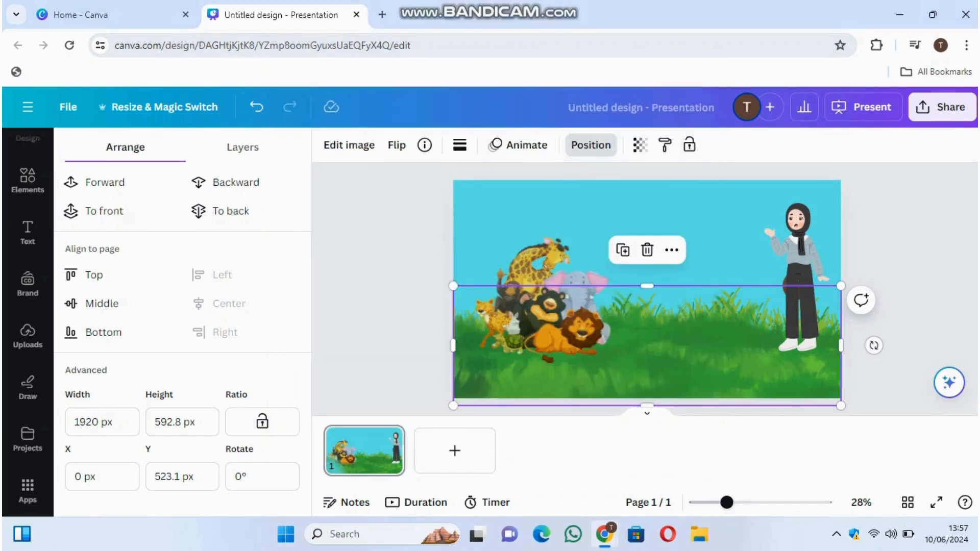
click(28, 335)
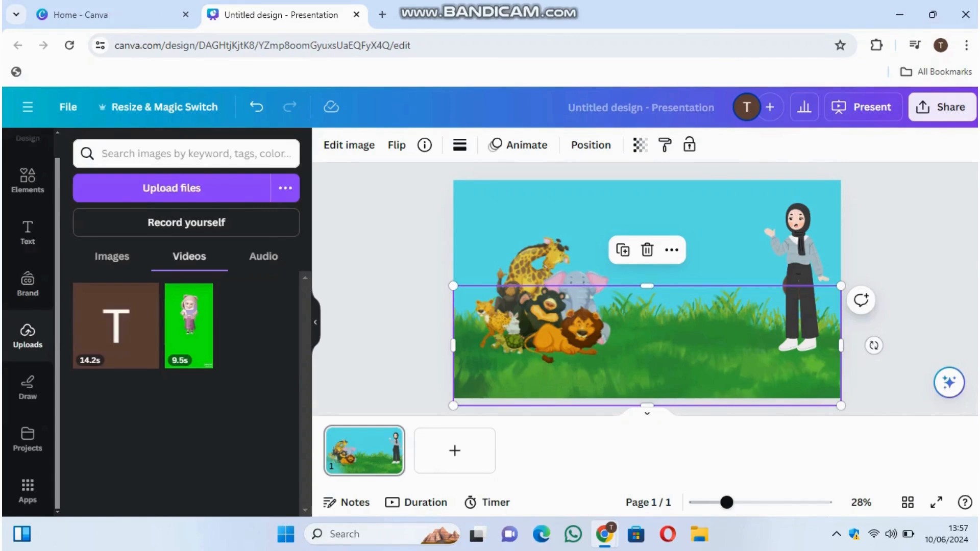
- Add a plain square shape from the elements library to the slide
scroll(27, 325, up, 1)
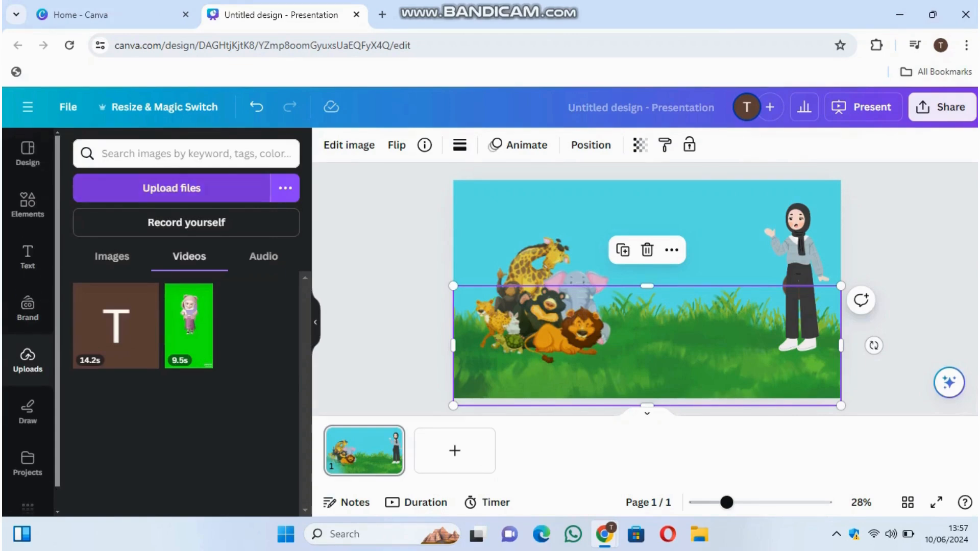
click(28, 204)
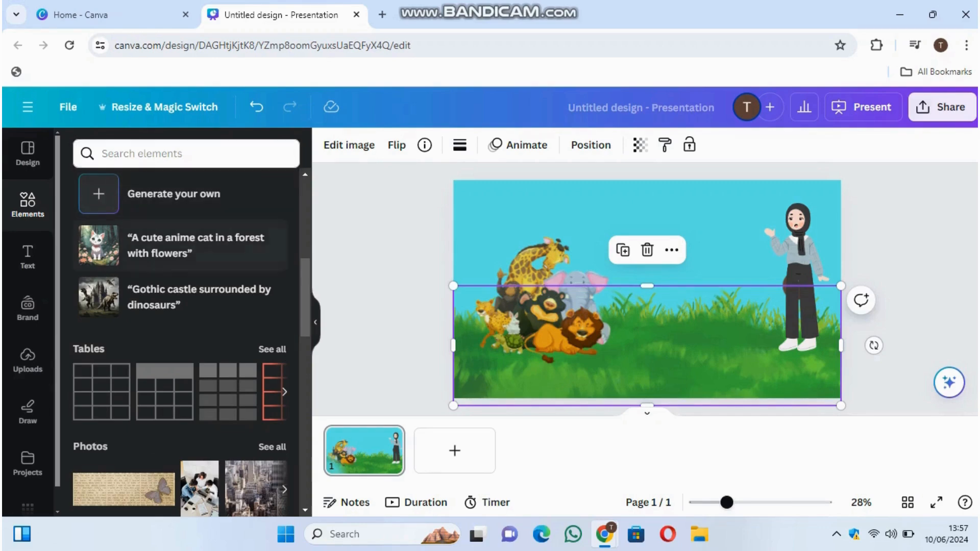
scroll(179, 331, up, 5)
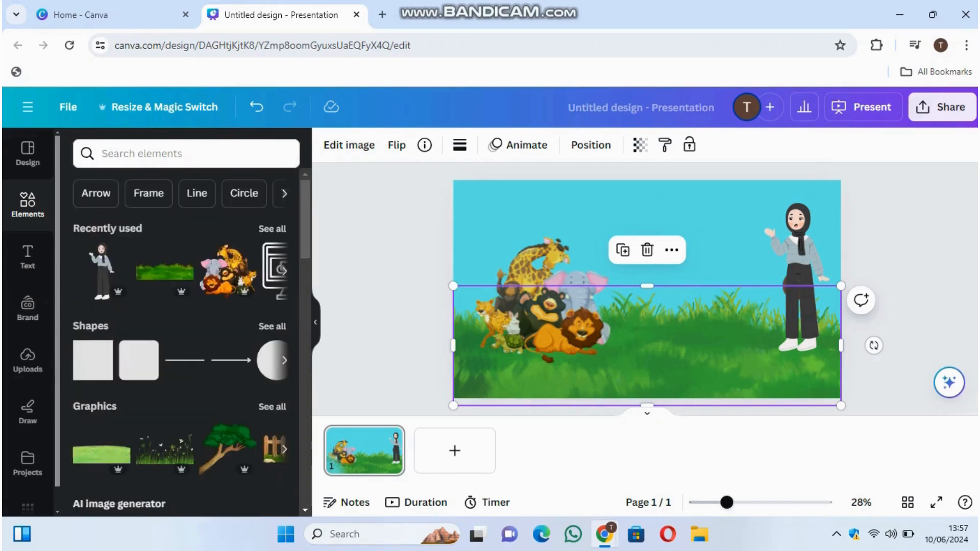
click(93, 359)
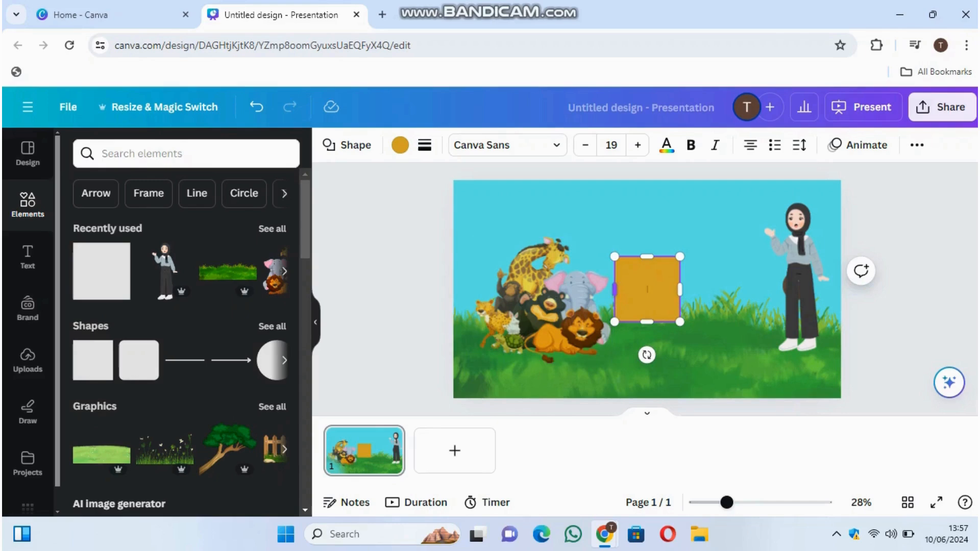
- Stretch the square into a wide rectangle and place it in the sky between the animals and the woman
drag(614, 289, 602, 290)
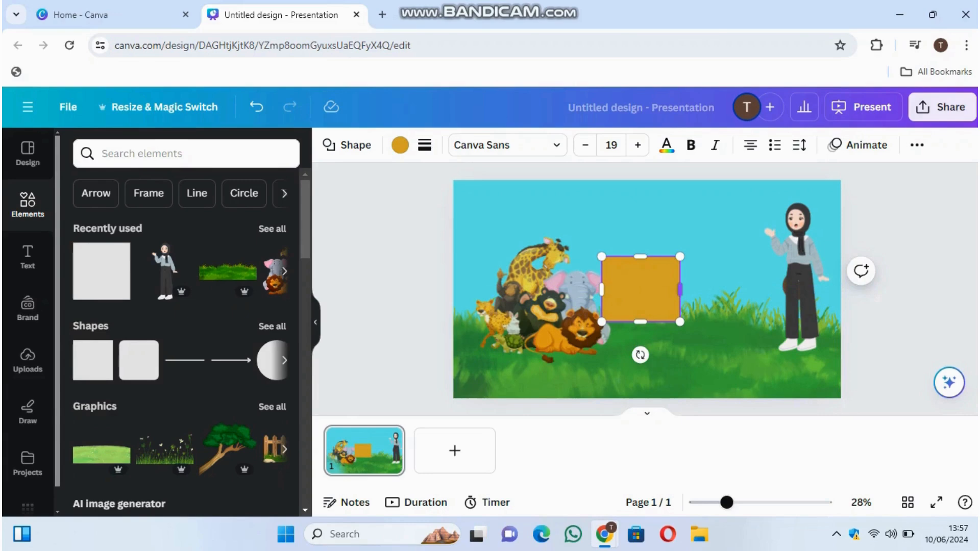
drag(679, 290, 751, 289)
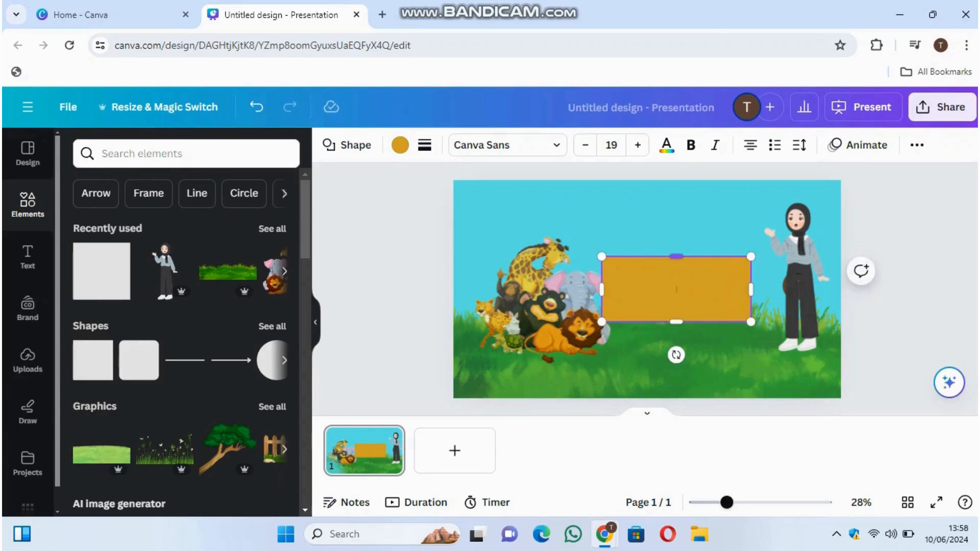
drag(676, 257, 676, 237)
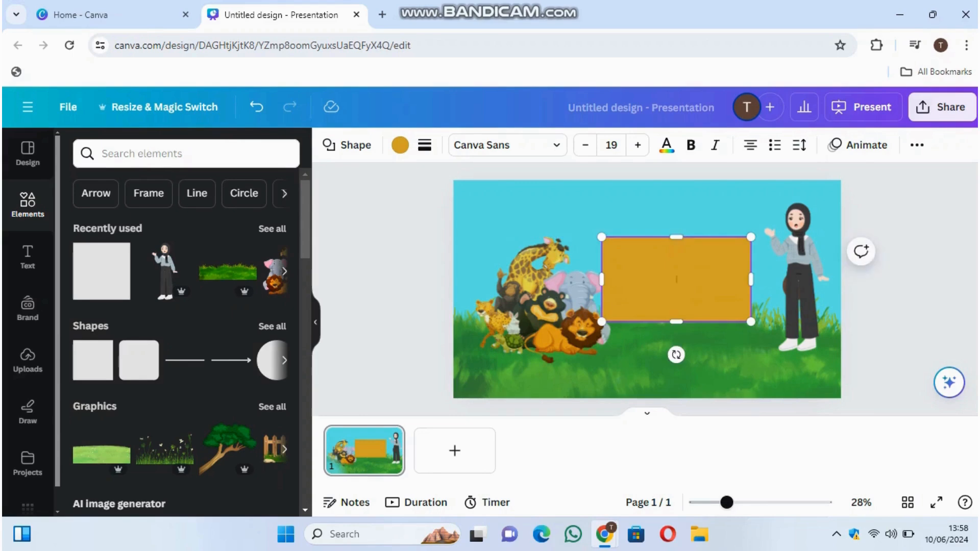
drag(676, 279, 686, 258)
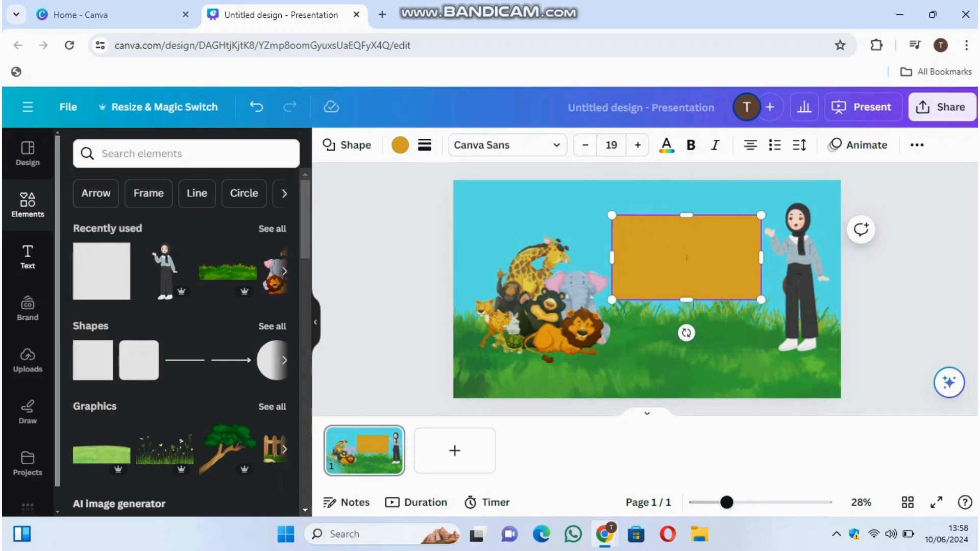
- Add a heading to the slide with the text "pengenalan binatang satwa"
click(28, 257)
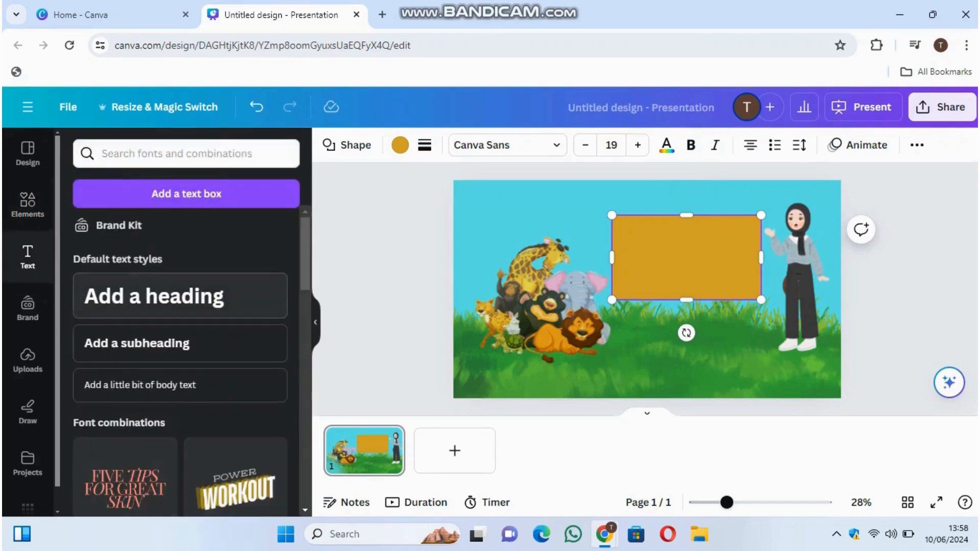
click(118, 298)
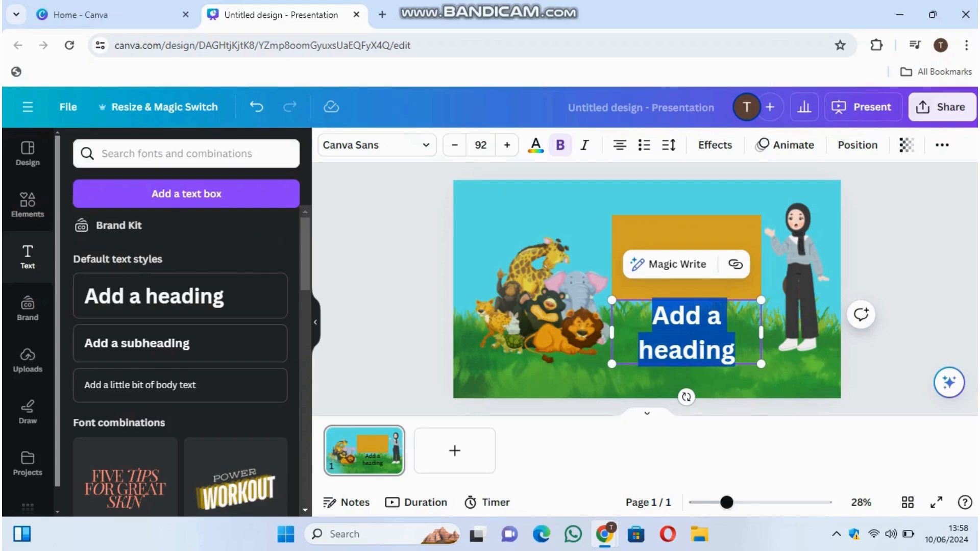
text(pen)
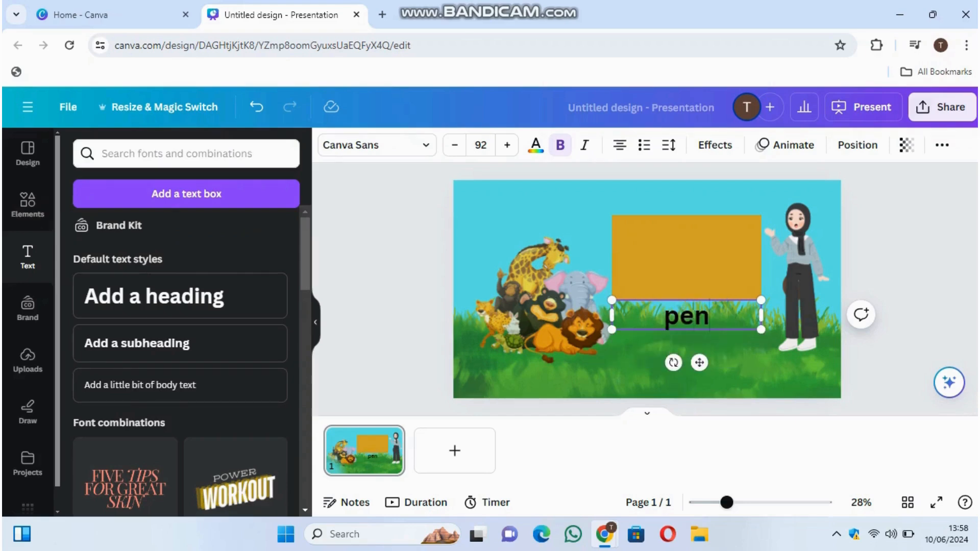
text(genala)
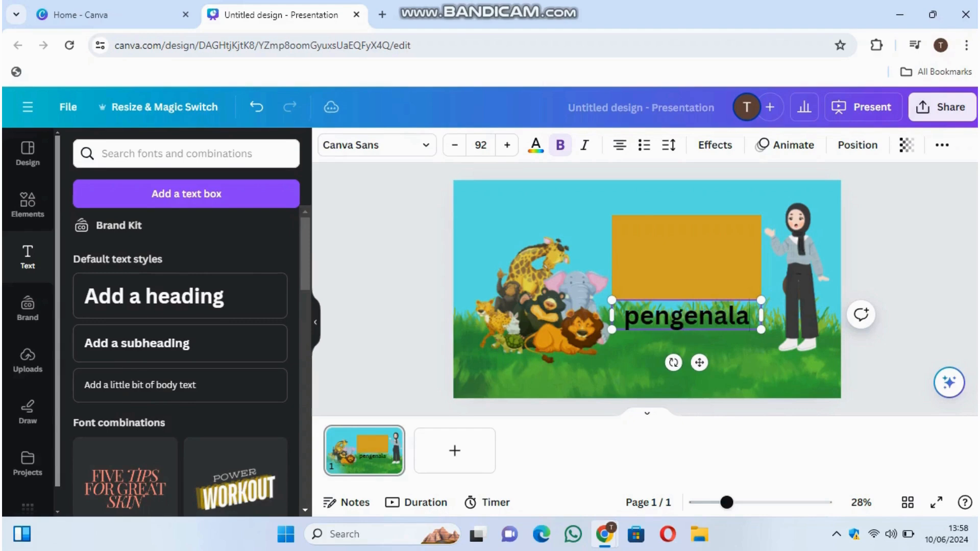
text(n bina)
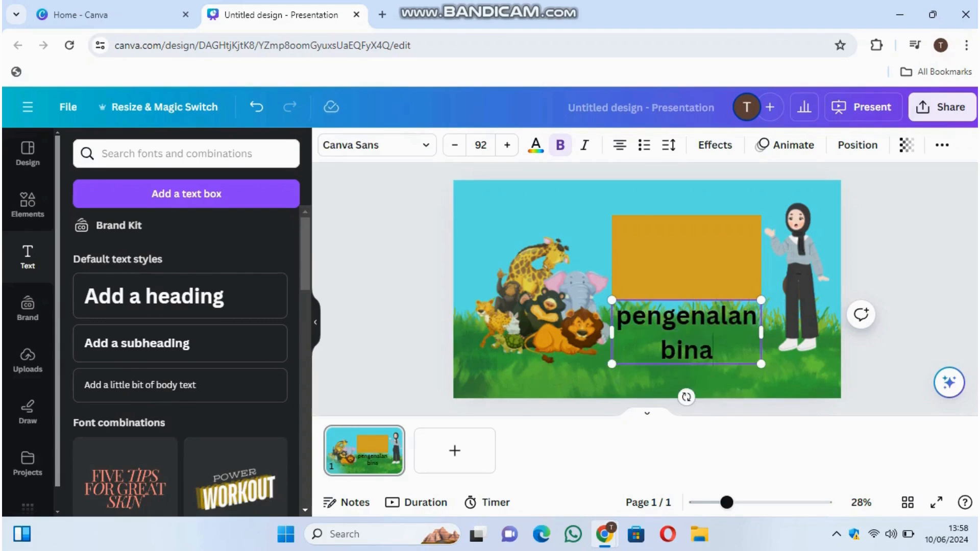
text(ya\\)
key(BackSpace)
key(BackSpace)
key(BackSpace)
key(BackSpace)
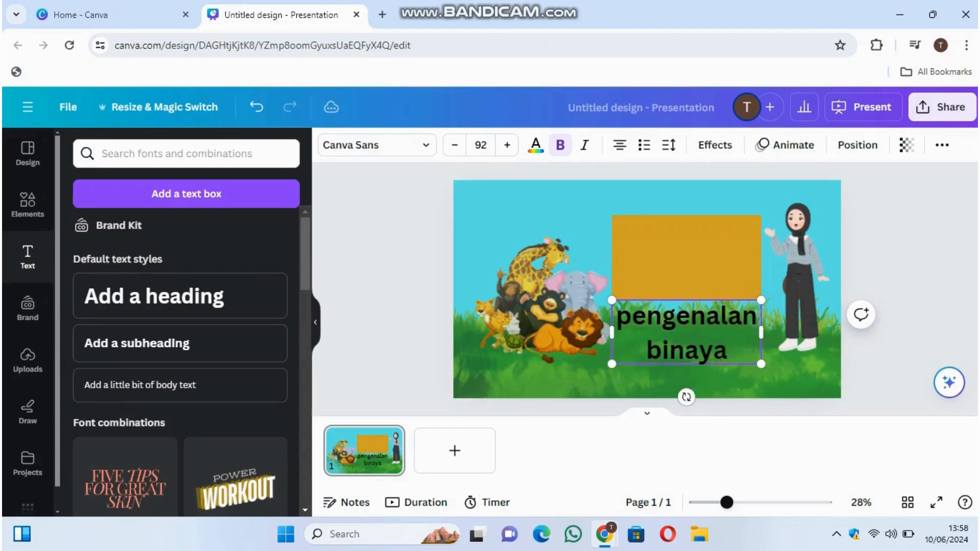
text(tan)
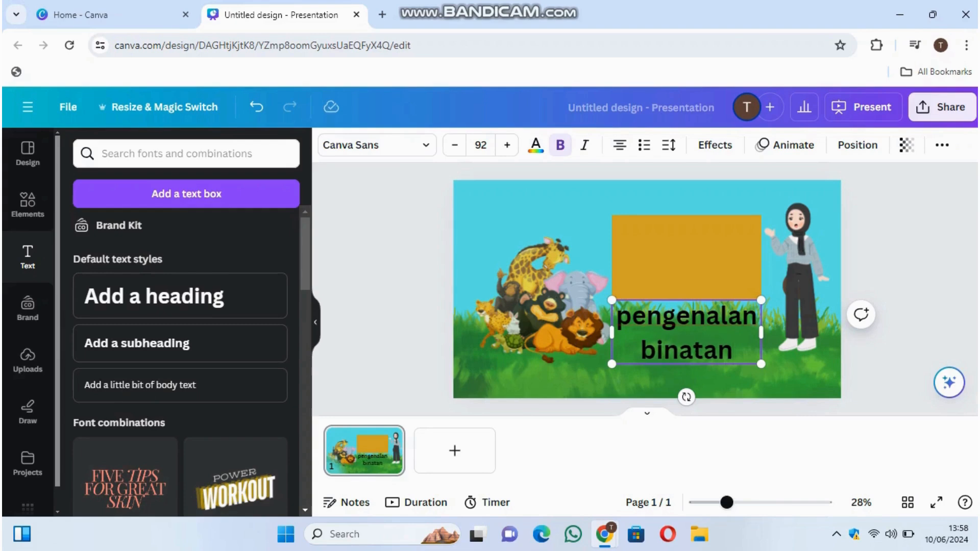
text(g syw)
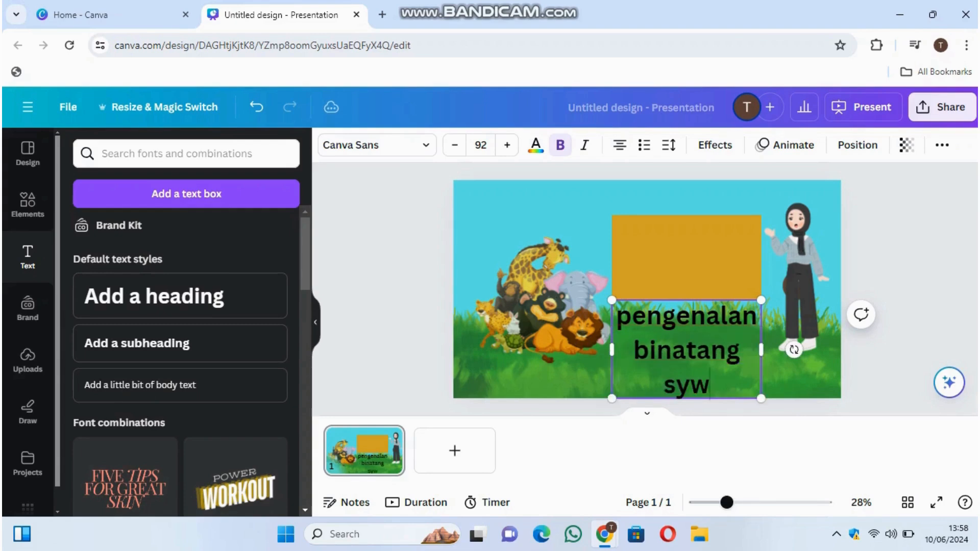
key(BackSpace)
key(BackSpace)
text(atwa)
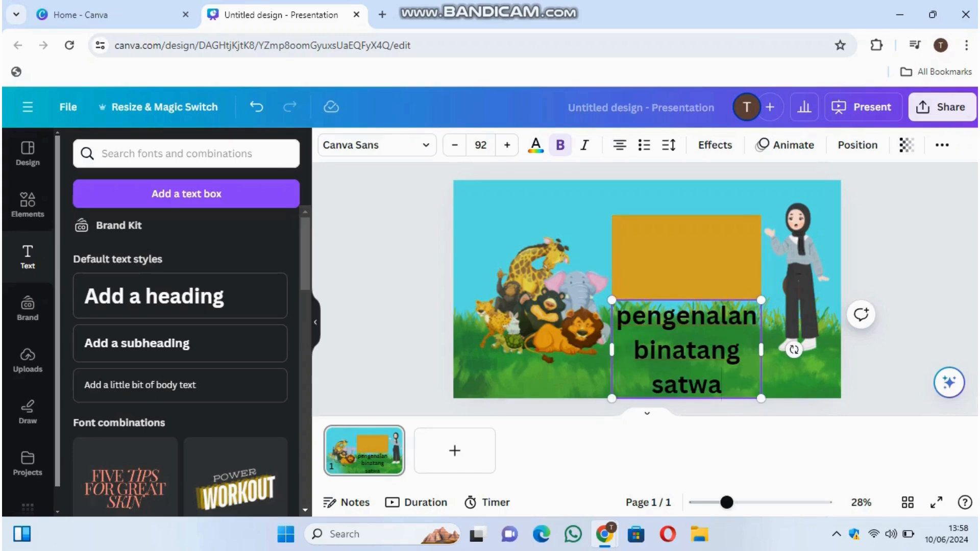
mouse_move(726, 349)
mouse_down()
mouse_move(672, 349)
mouse_move(740, 350)
mouse_up()
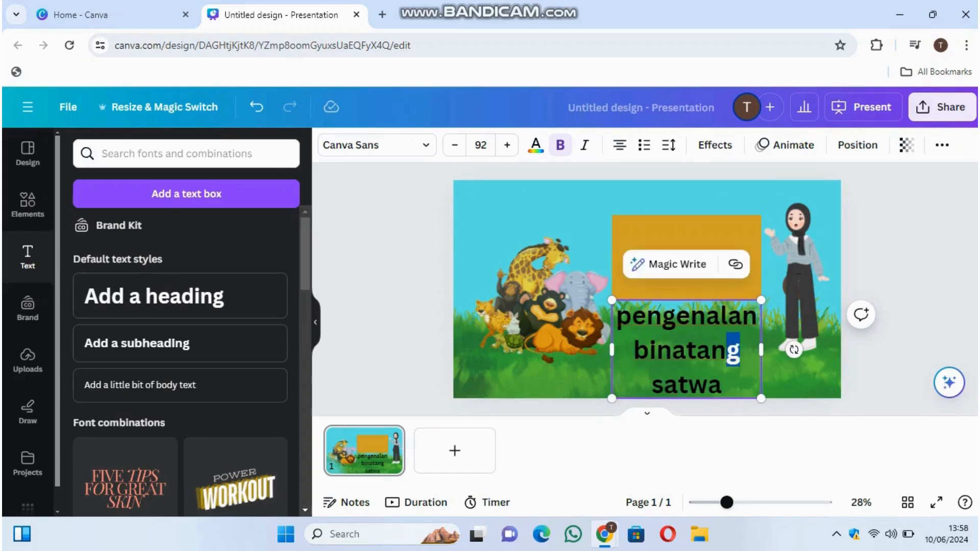
click(868, 350)
- Move the heading onto the orange rectangle, shrink it to font size 77.6 and centre it within the rectangle
click(685, 257)
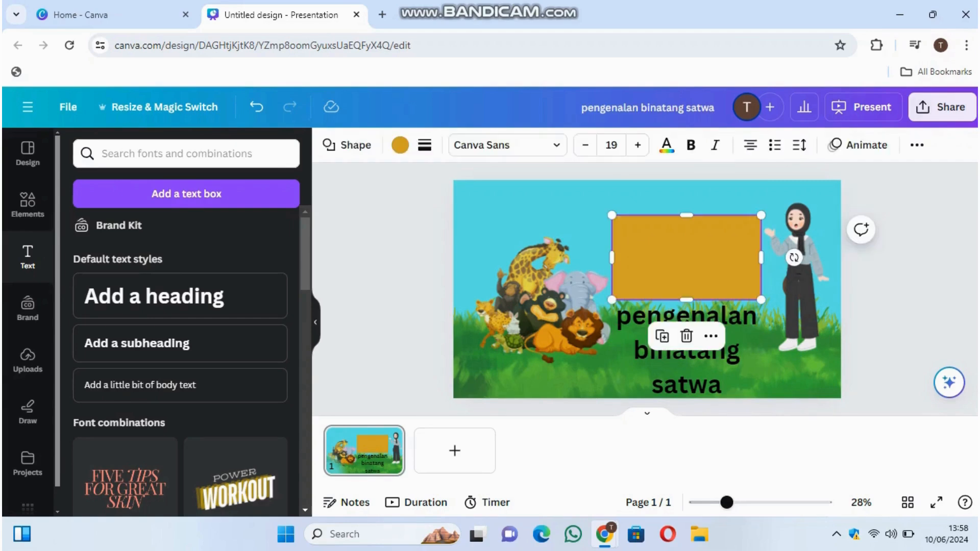
drag(686, 372, 686, 281)
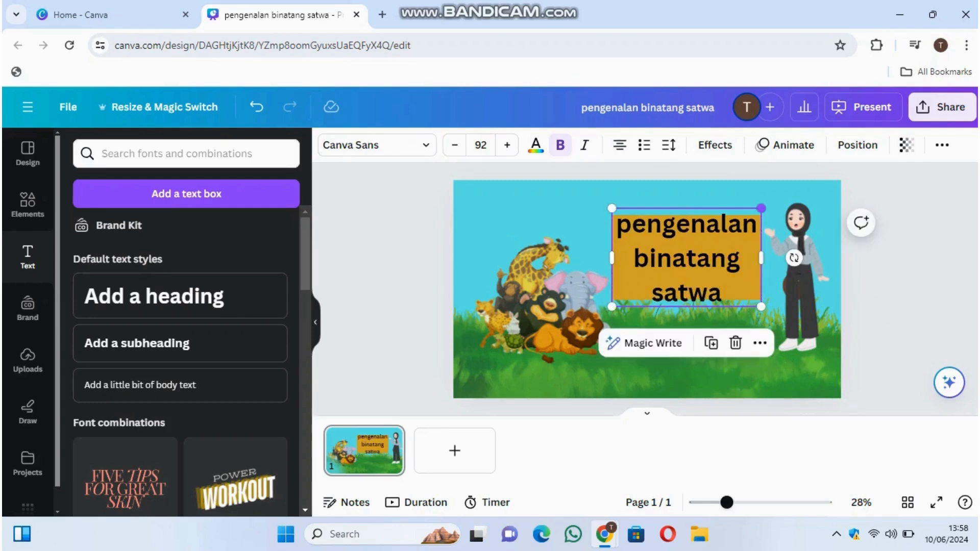
drag(761, 208, 737, 223)
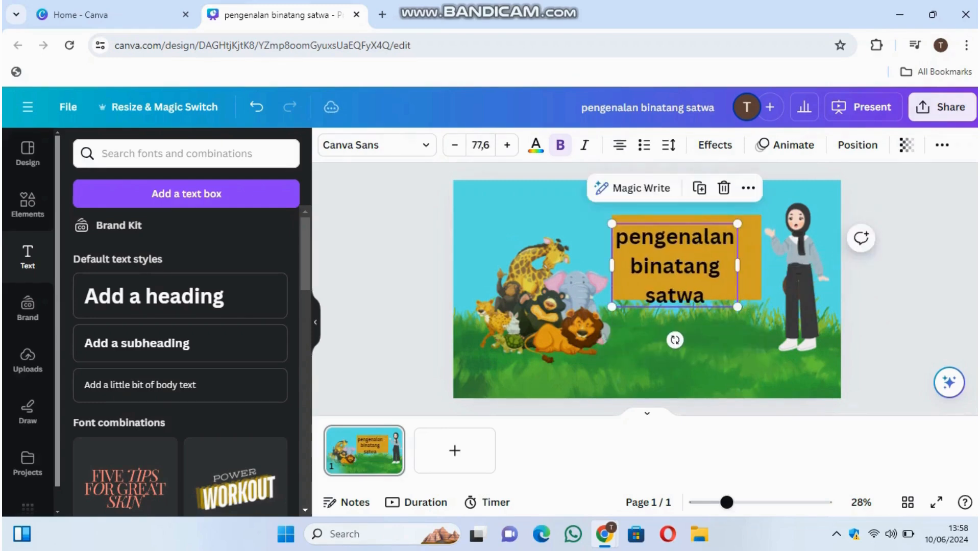
drag(674, 265, 686, 259)
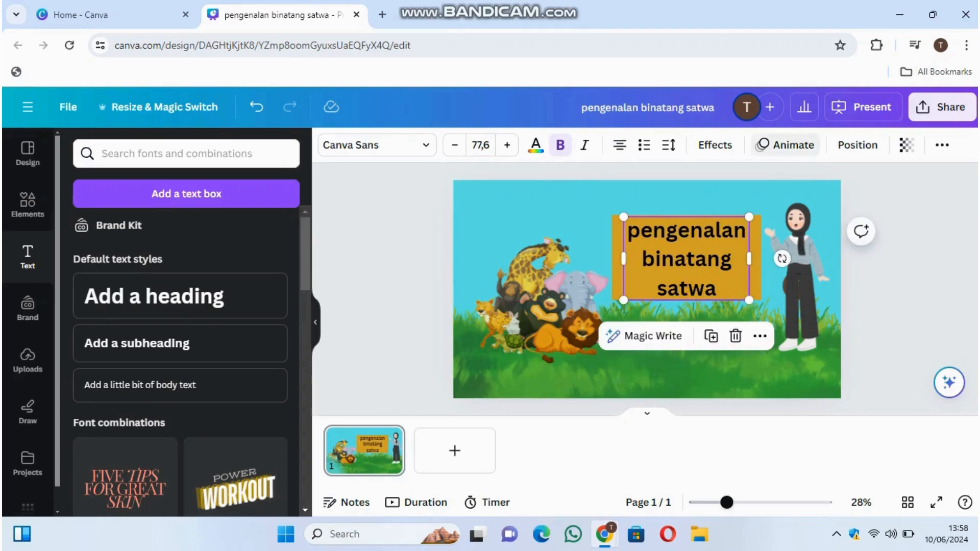
- Apply the Outline text effect to the heading in white with a thickness of 114
click(786, 144)
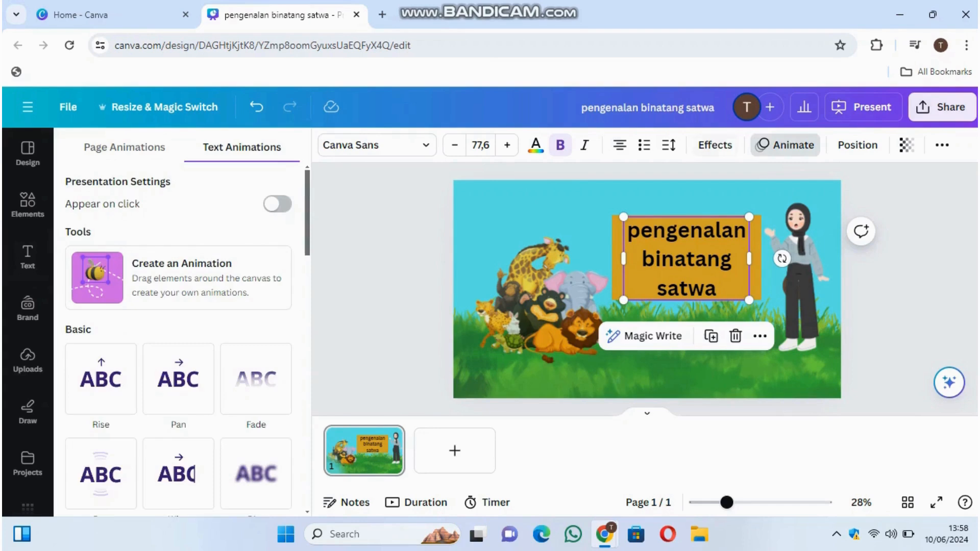
click(715, 145)
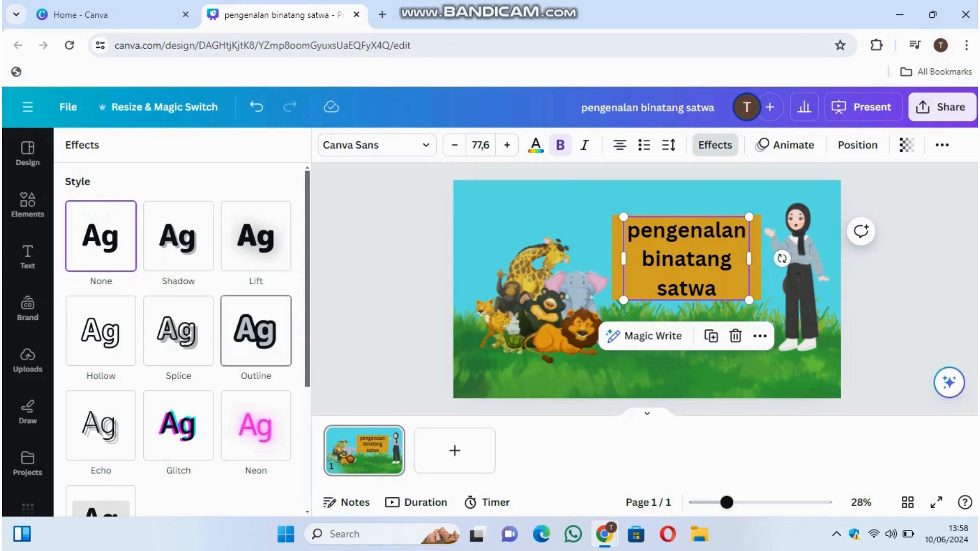
click(255, 331)
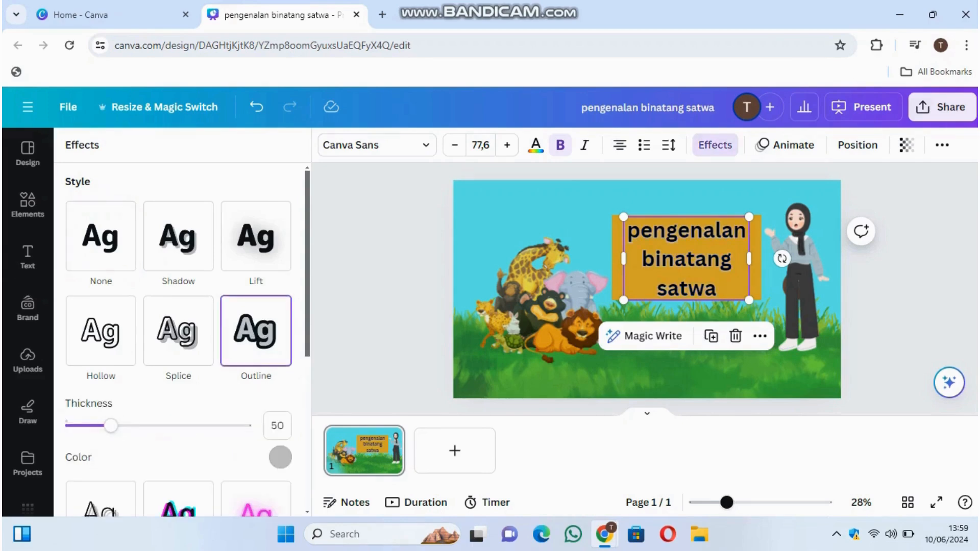
click(280, 456)
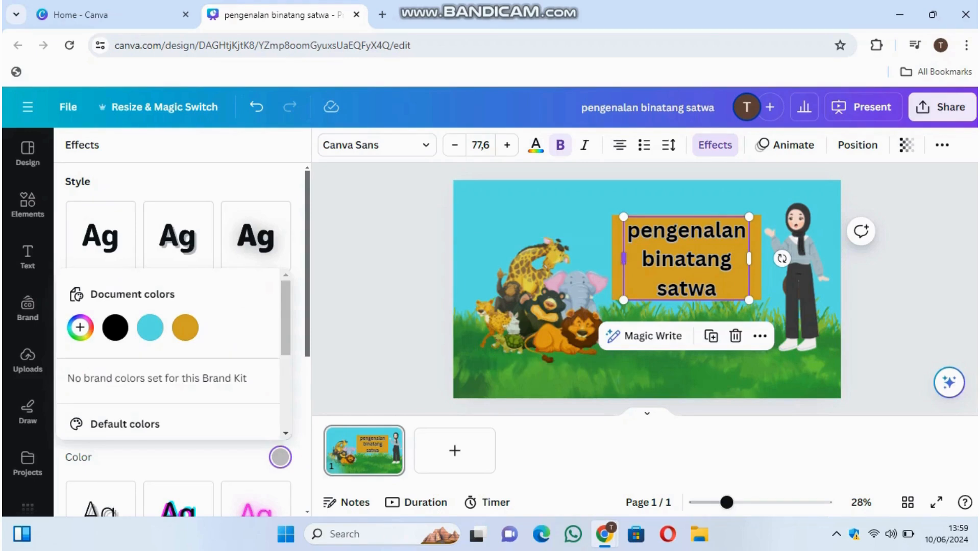
scroll(173, 352, down, 3)
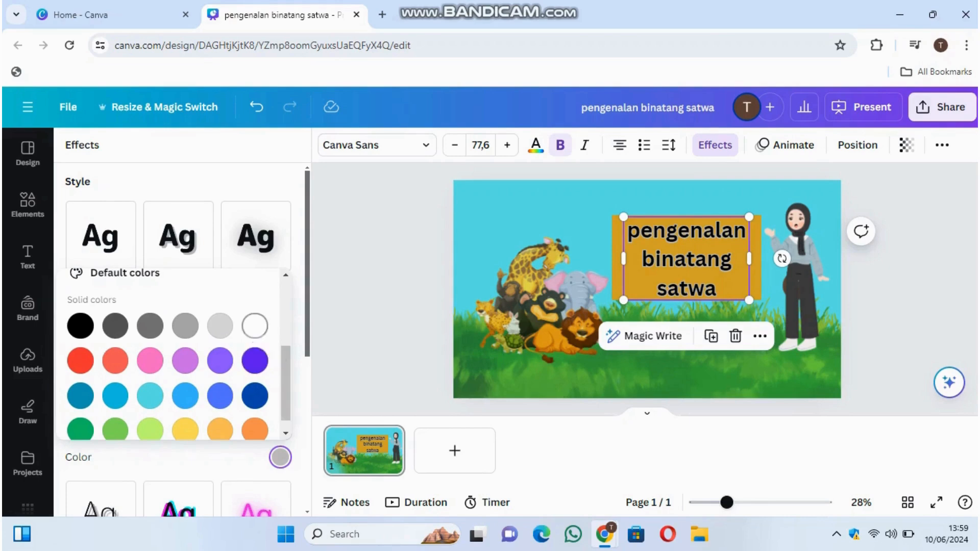
click(255, 327)
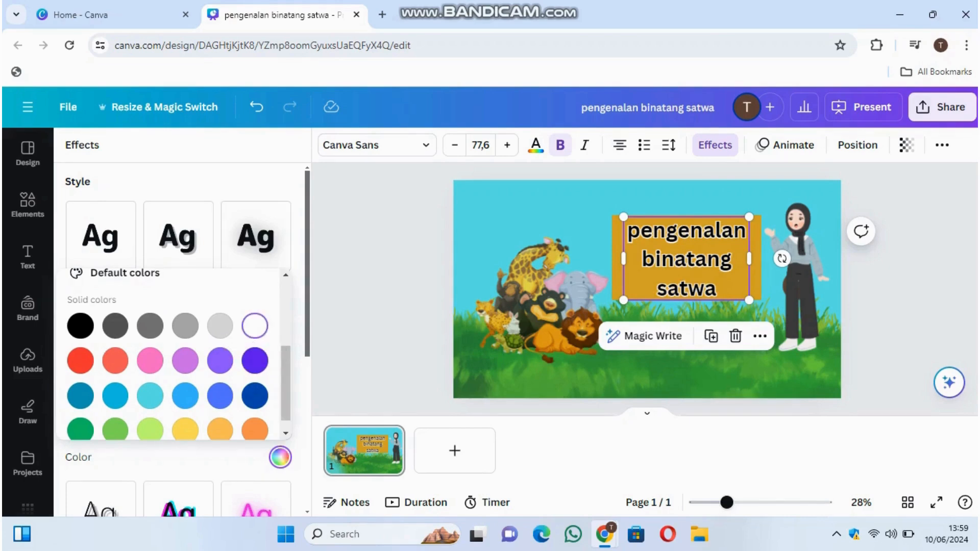
key(Escape)
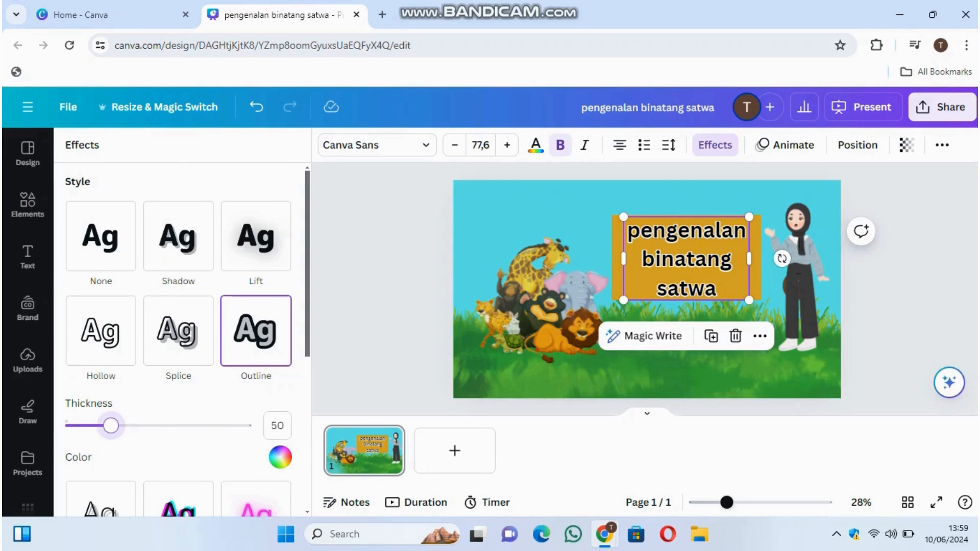
drag(111, 425, 170, 425)
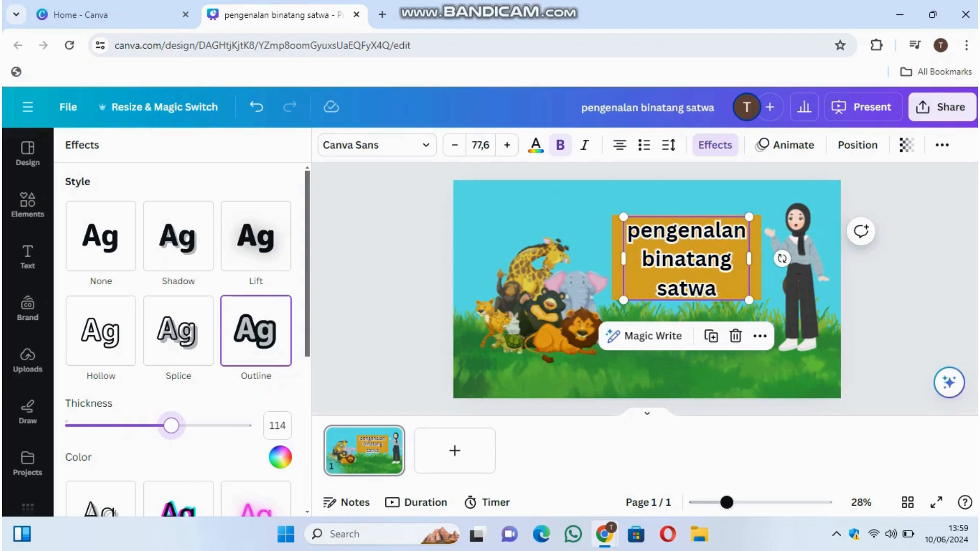
- Apply the Roll writing animation to the heading
click(27, 255)
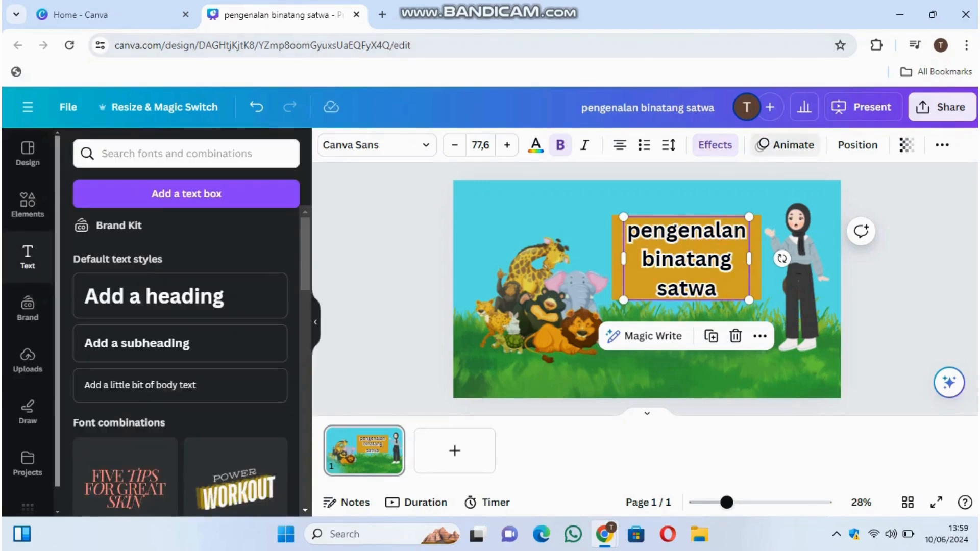
click(785, 145)
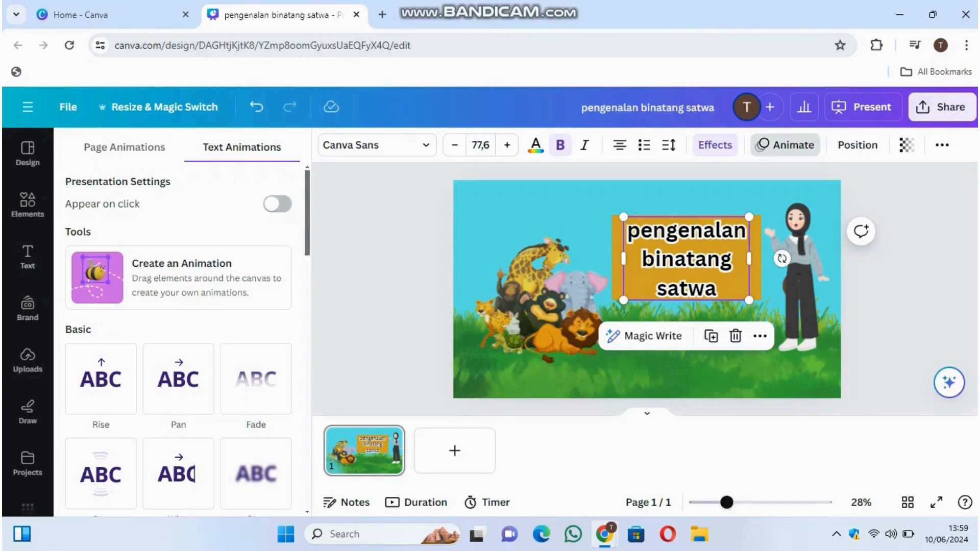
scroll(178, 332, down, 10)
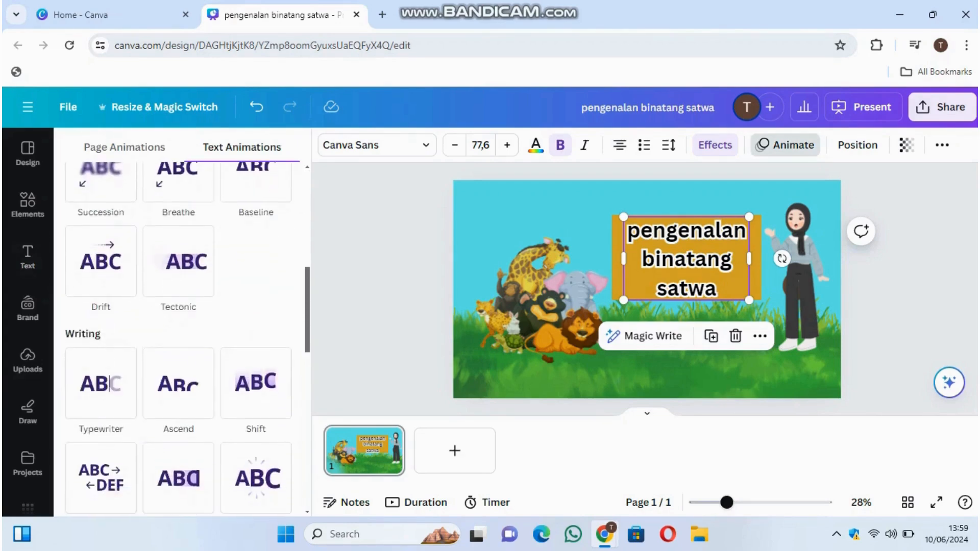
scroll(187, 337, down, 5)
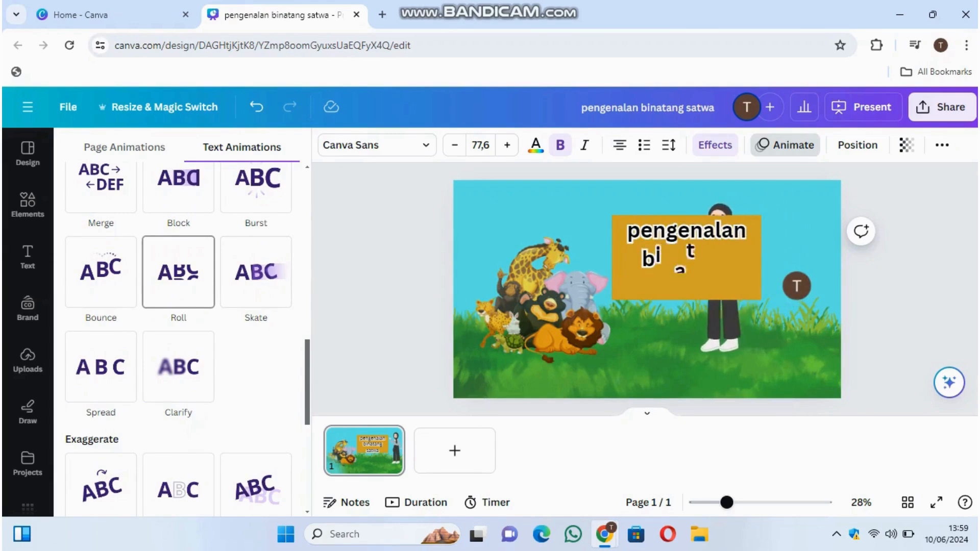
click(178, 272)
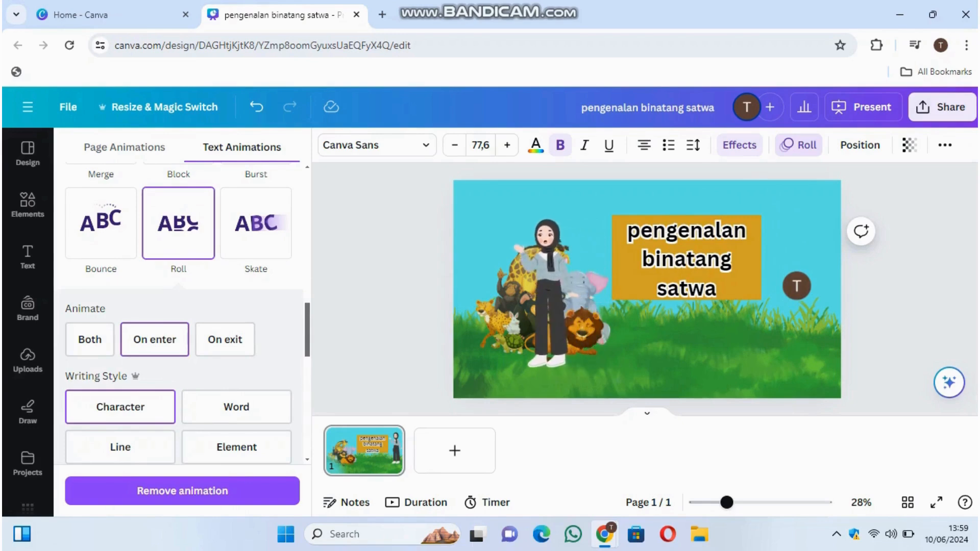
click(544, 298)
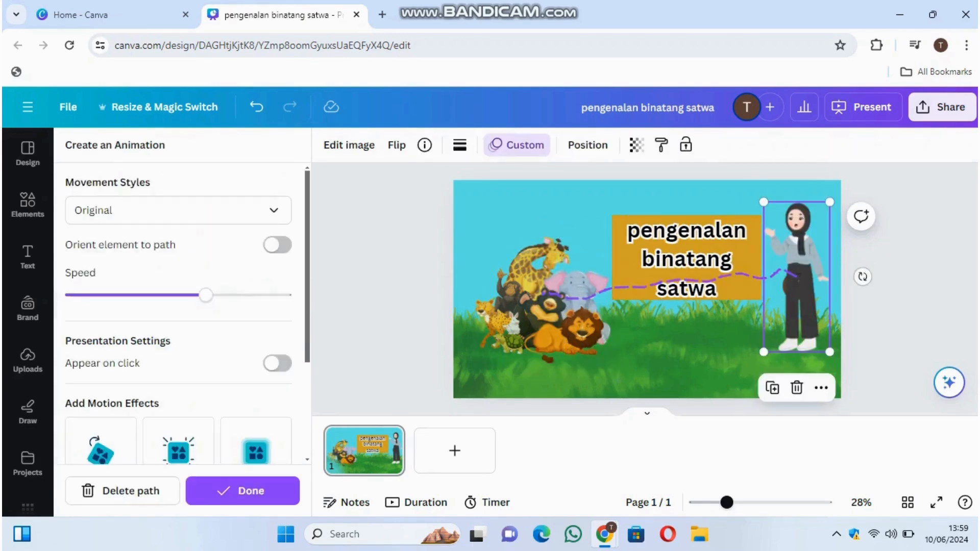
click(587, 145)
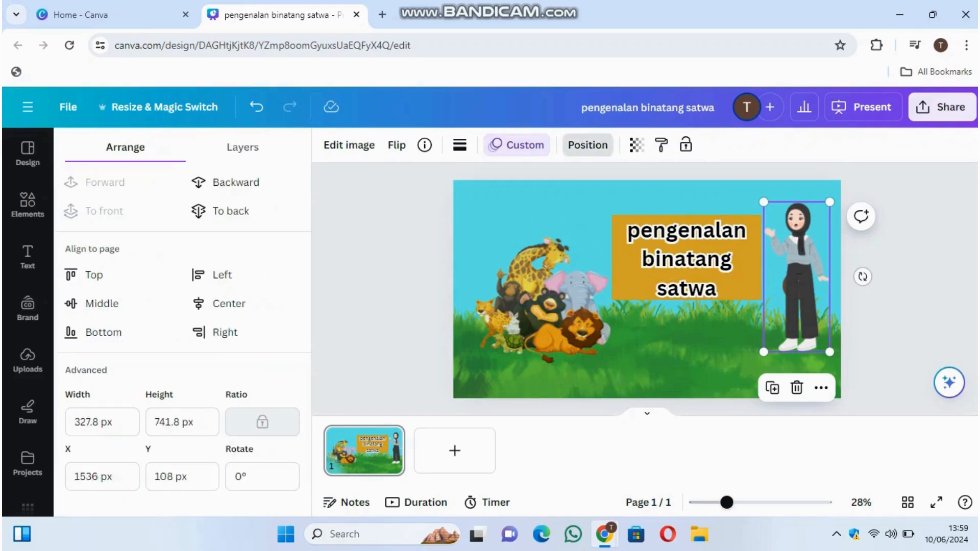
click(28, 256)
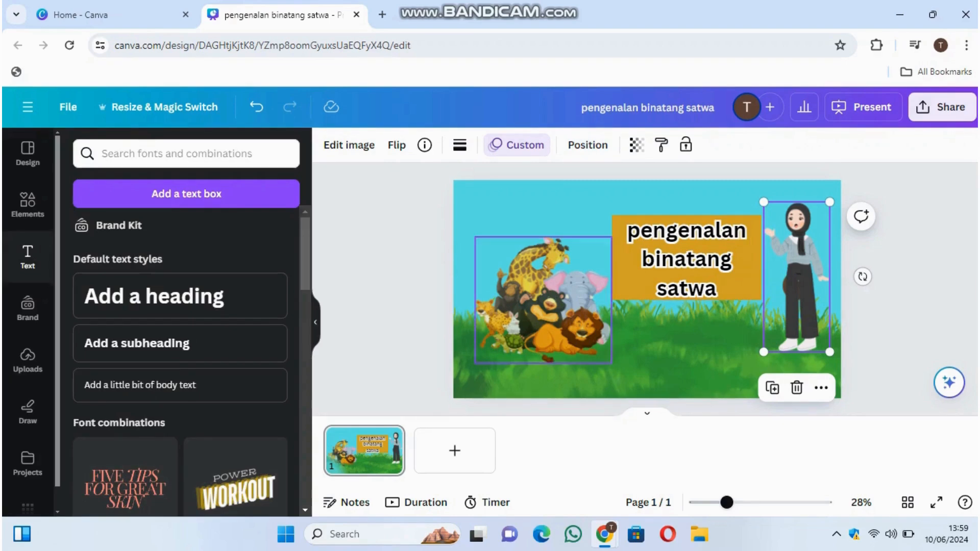
click(646, 197)
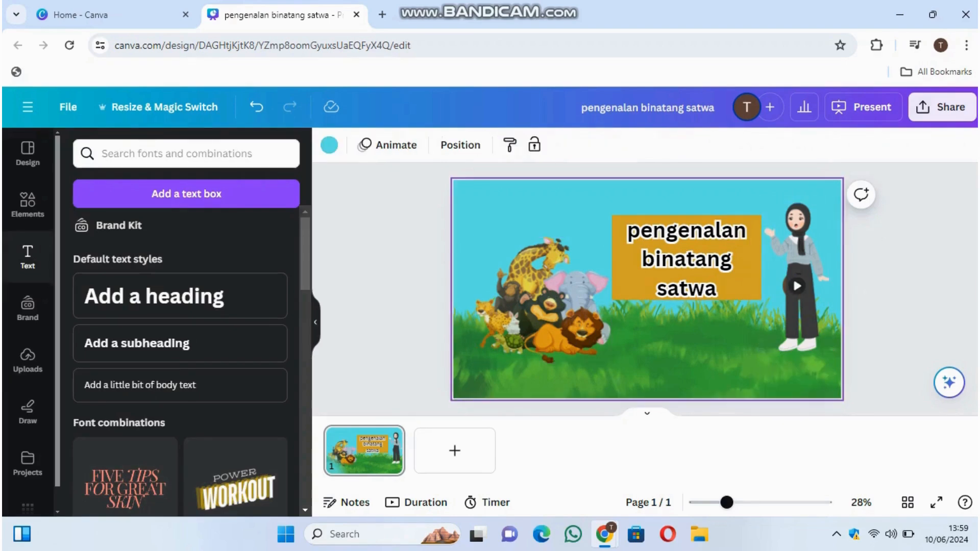
key(Escape)
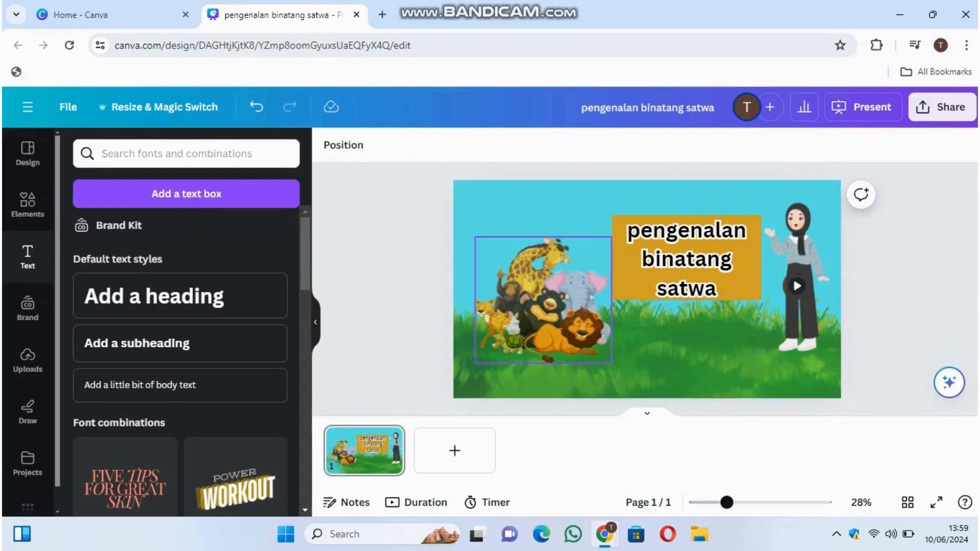
click(686, 259)
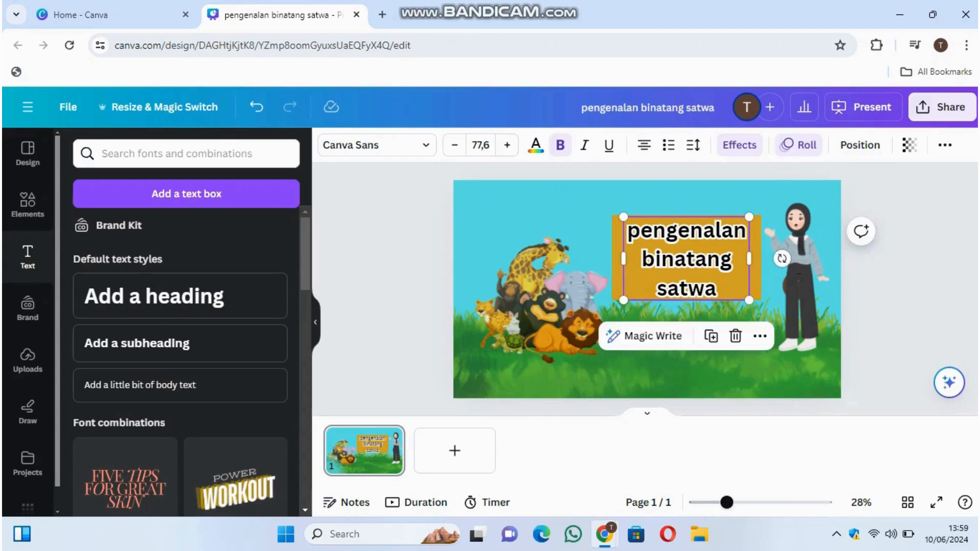
click(686, 373)
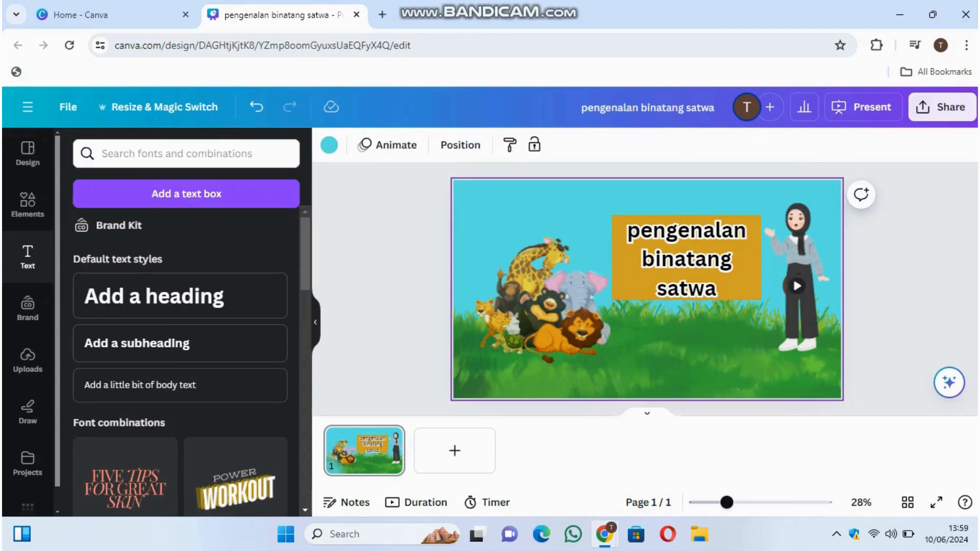
key(Escape)
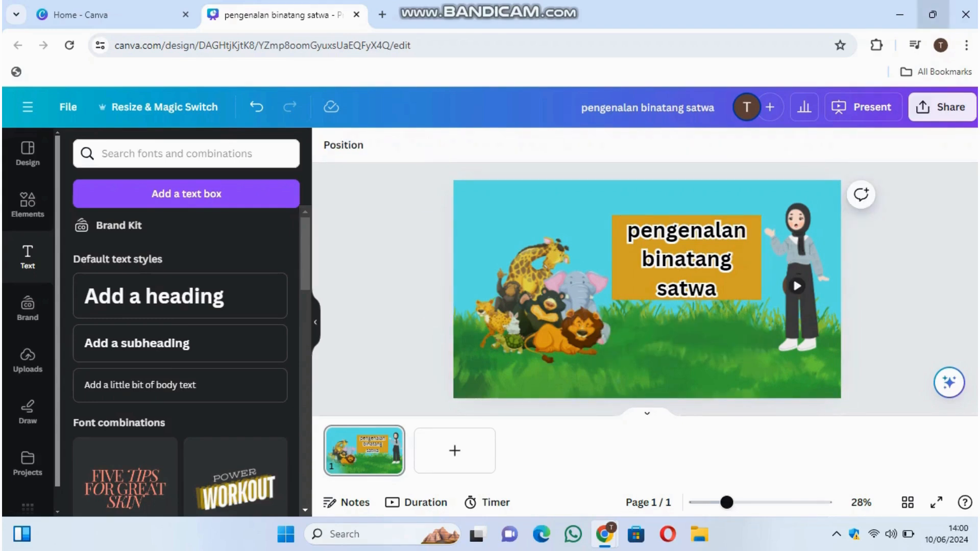
- Play the animated slide as a full-screen presentation, and return to the editor
click(862, 106)
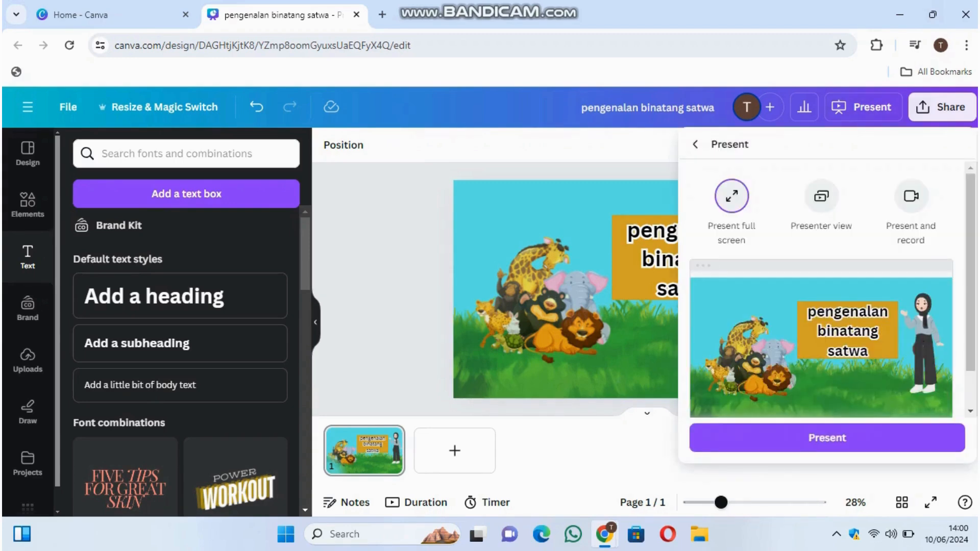
click(827, 437)
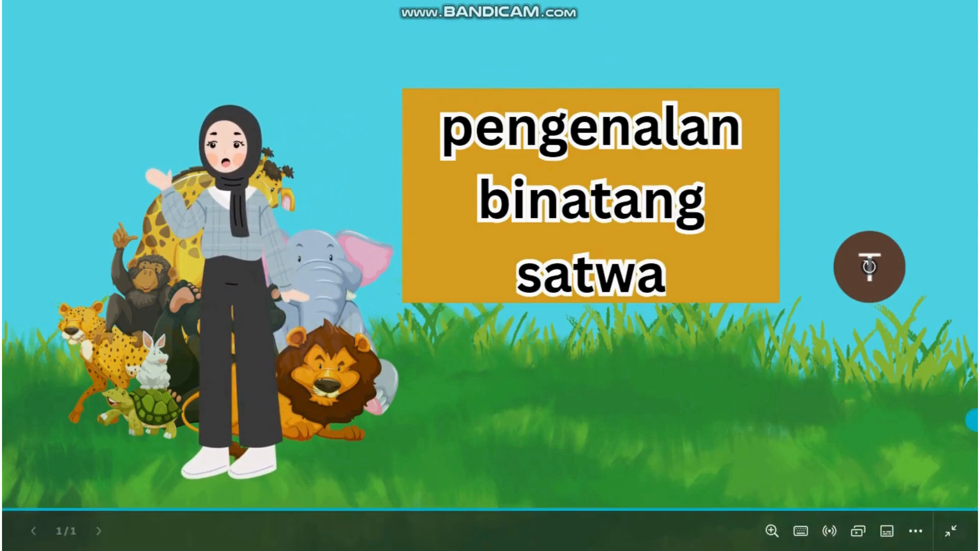
click(951, 531)
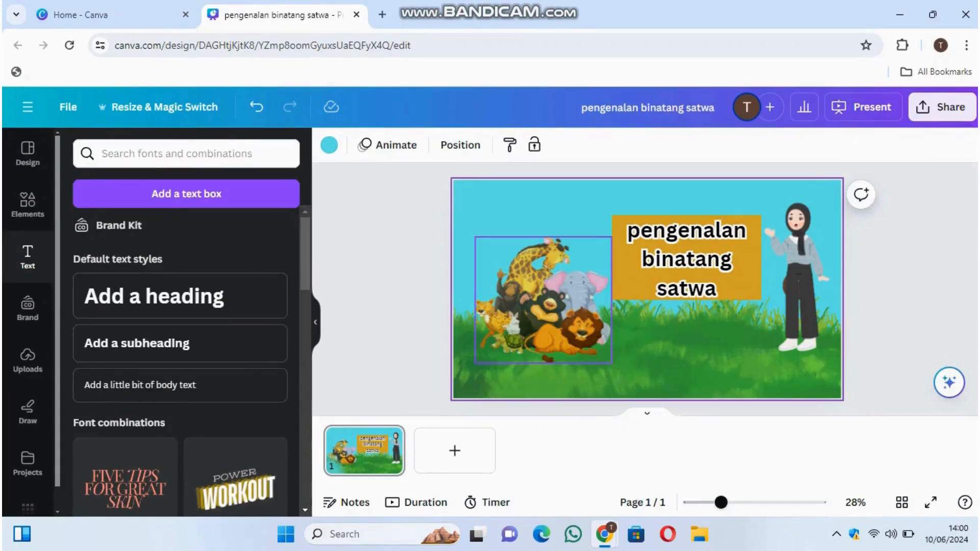
- Add a second page and apply only the Creative Project cover page of the Colorful Watercolor Creative Project Presentation template to it
click(454, 450)
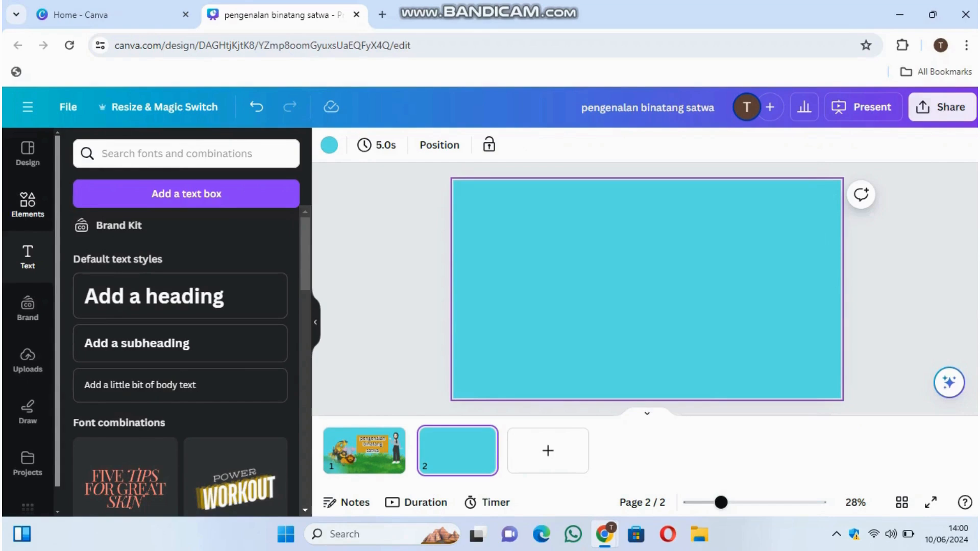
click(27, 204)
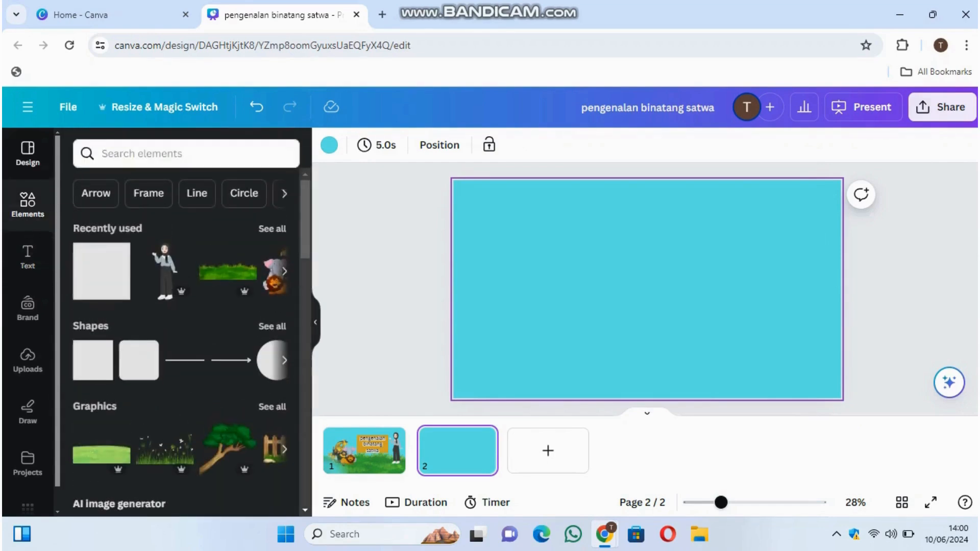
click(28, 153)
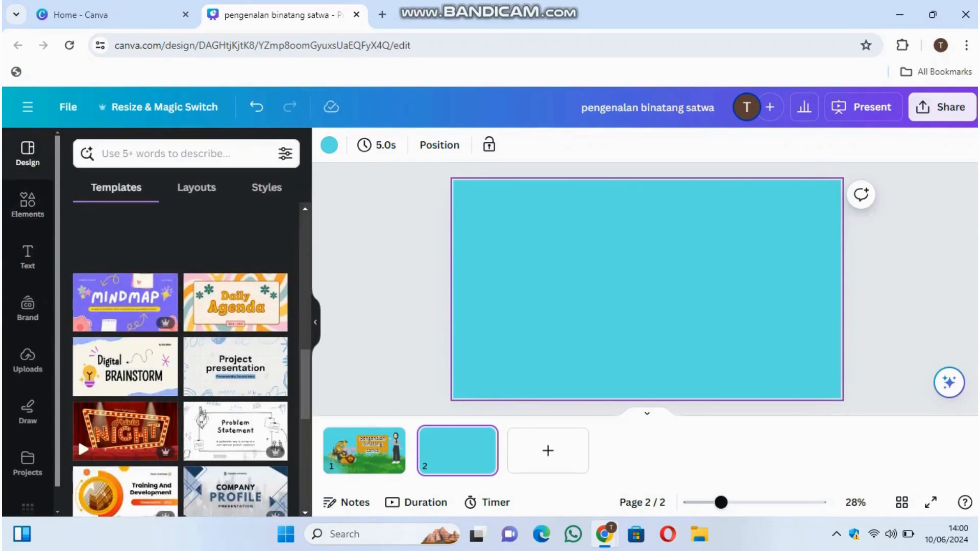
scroll(180, 360, down, 3)
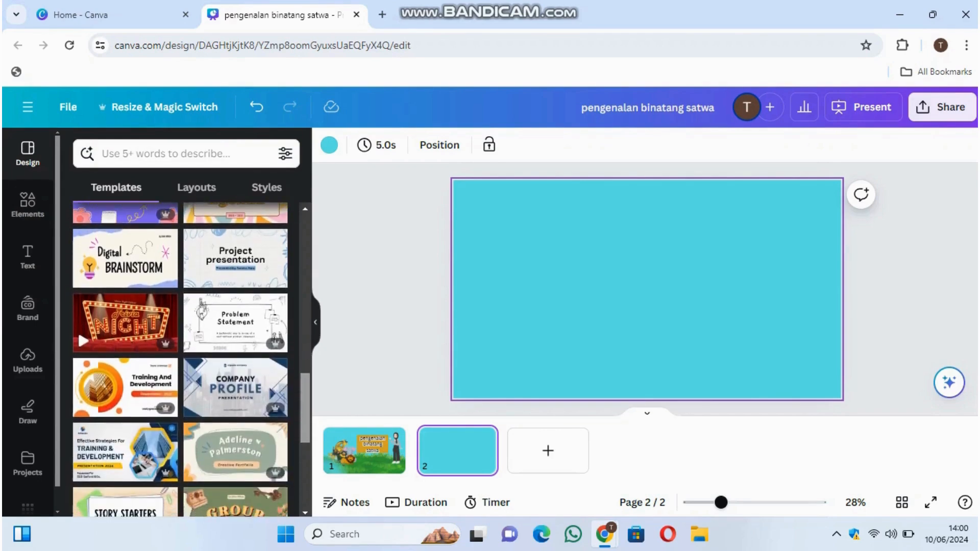
scroll(180, 360, down, 5)
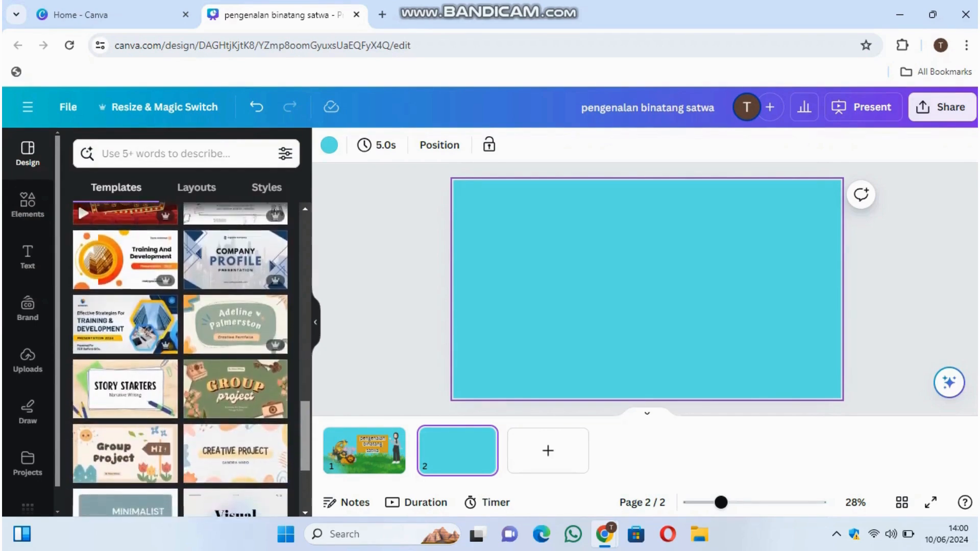
click(234, 401)
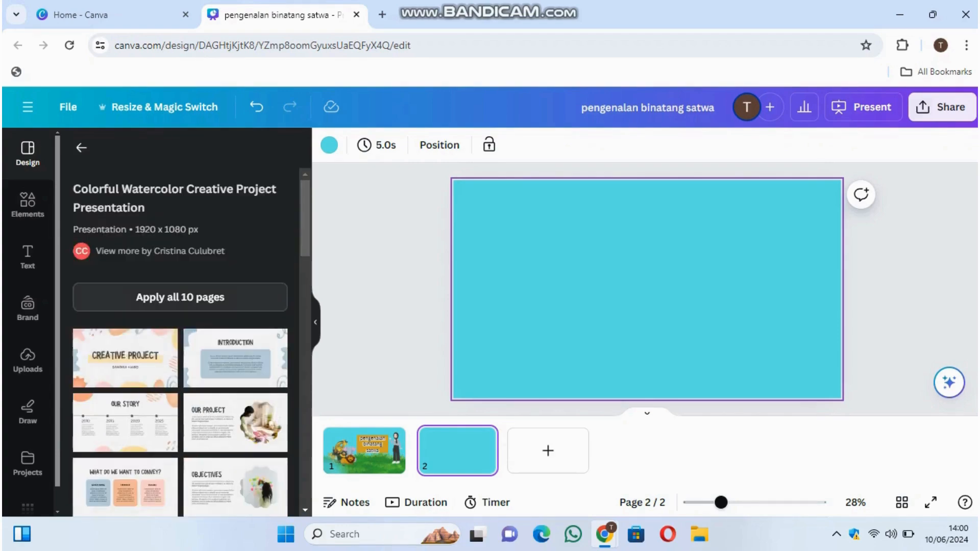
click(180, 297)
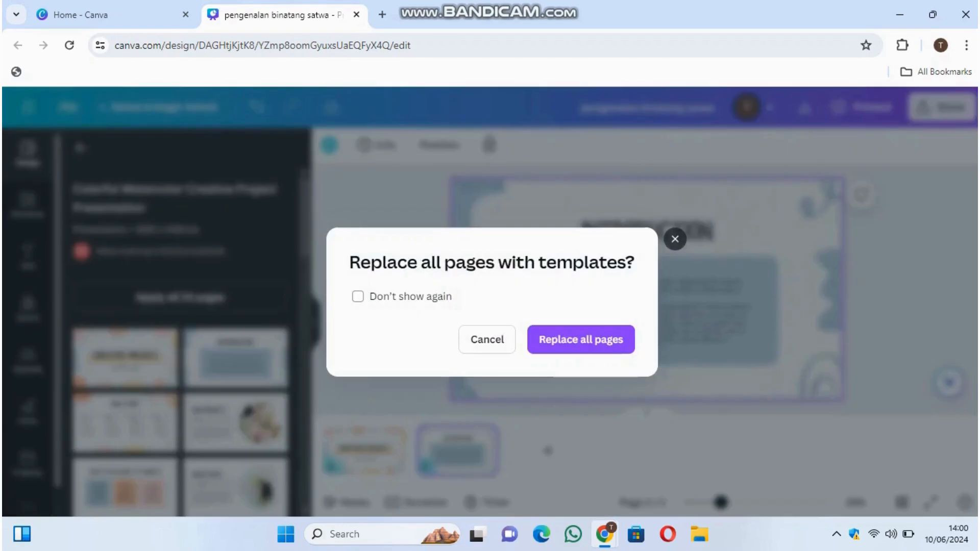
click(675, 239)
click(125, 358)
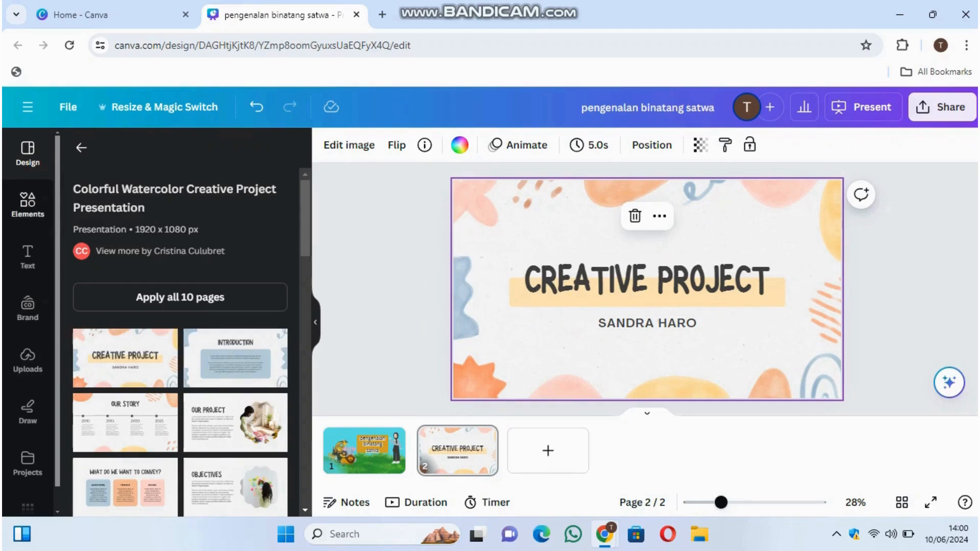
- Add the recently used hijab woman character to page 2, enlarge it slightly and place it at the page's right edge
click(28, 205)
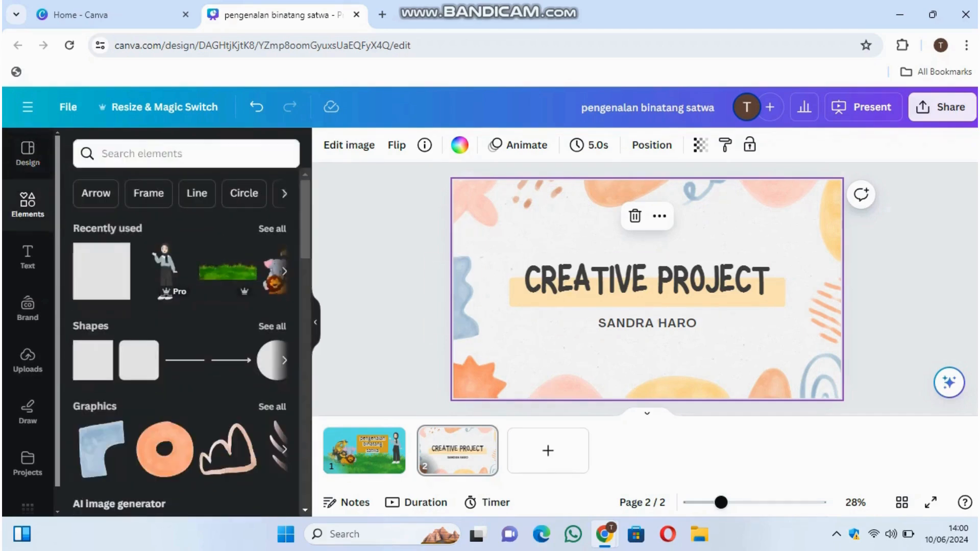
click(165, 270)
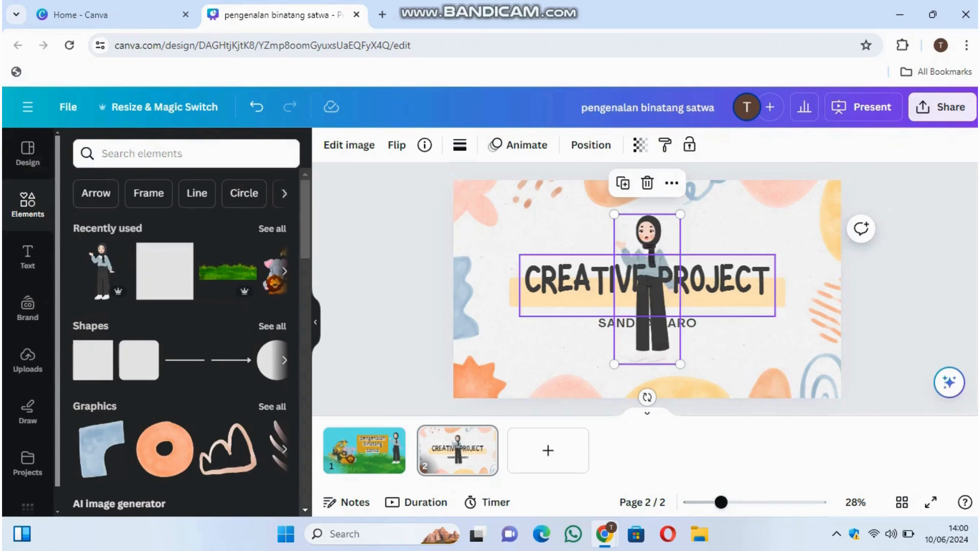
drag(680, 215, 695, 179)
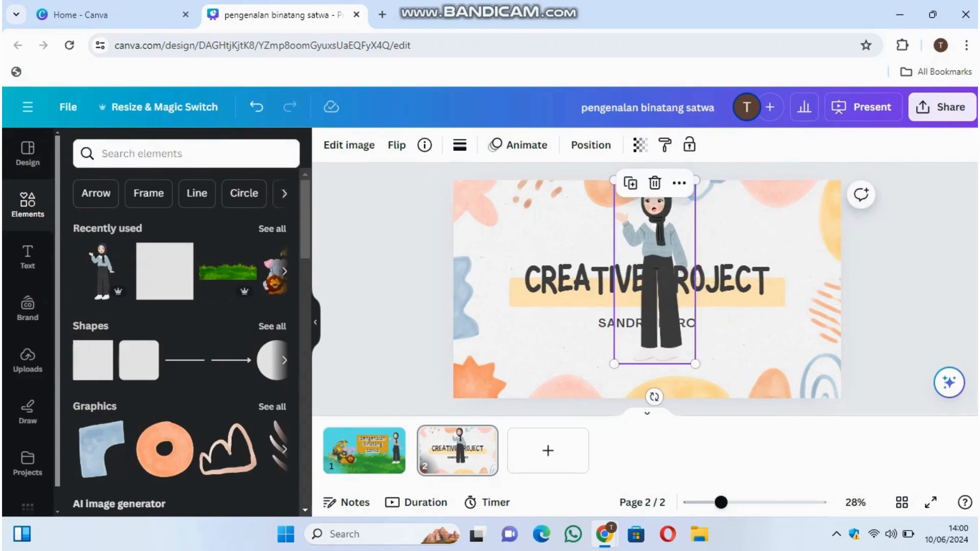
drag(654, 271, 799, 306)
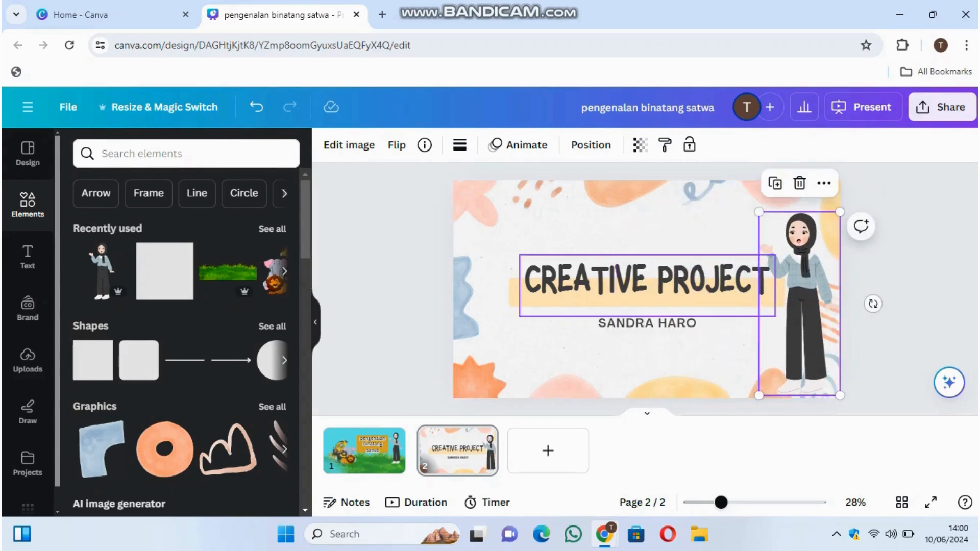
click(647, 280)
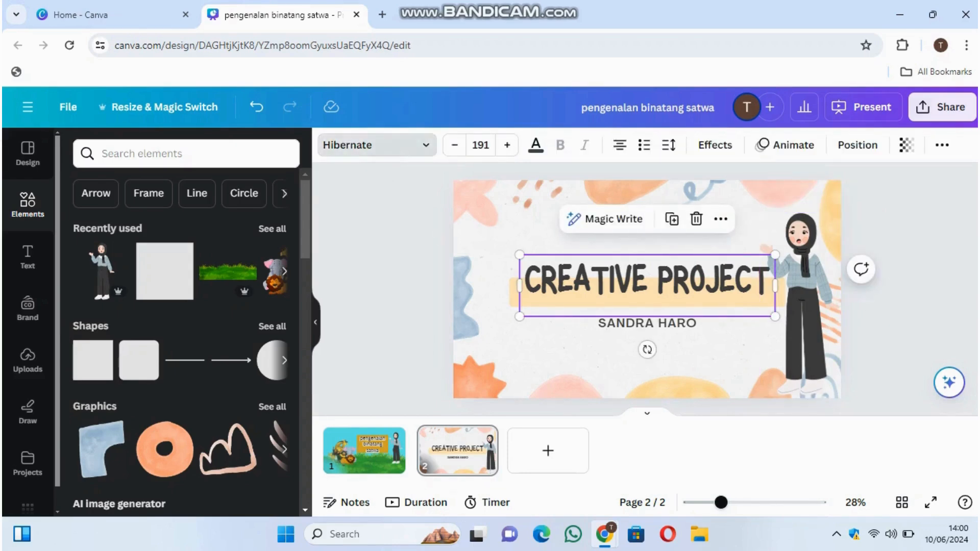
click(381, 145)
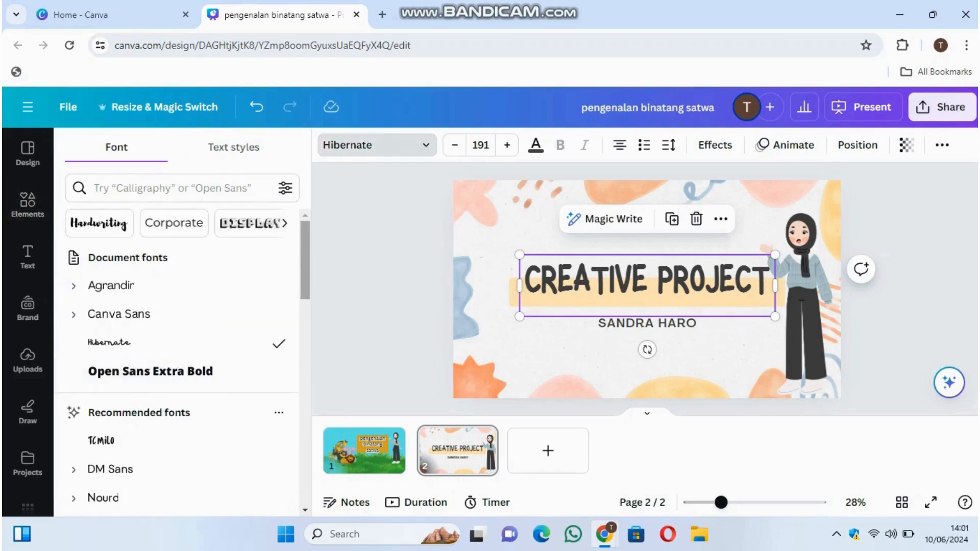
scroll(179, 357, down, 7)
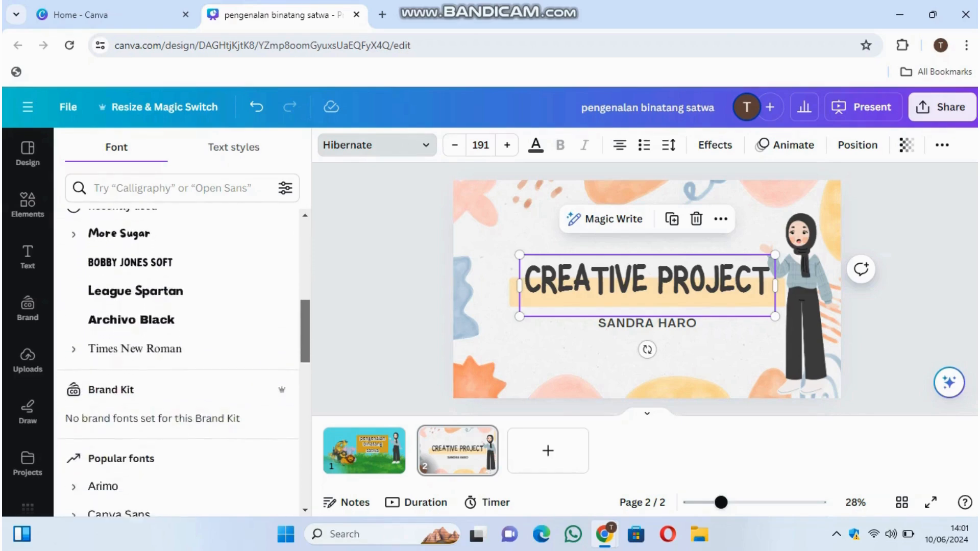
scroll(179, 357, down, 4)
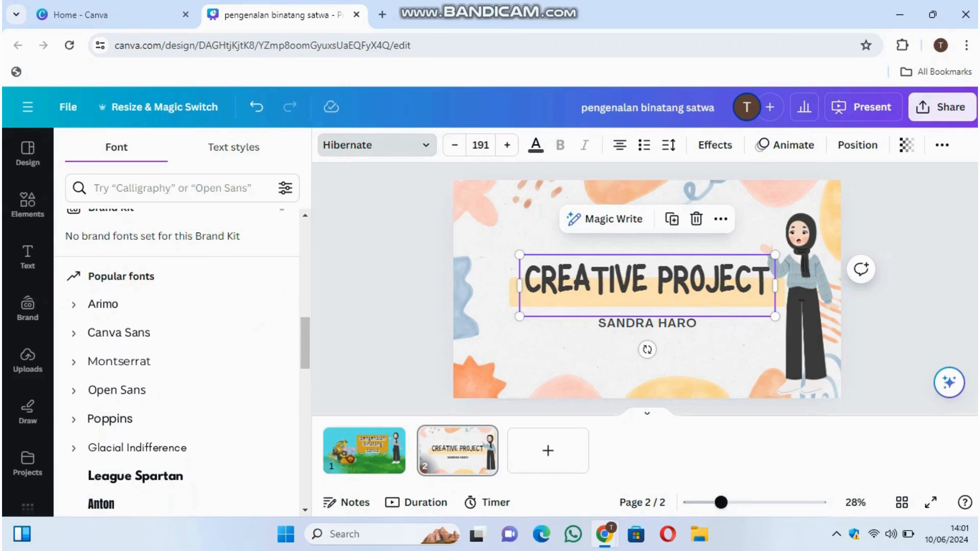
click(646, 280)
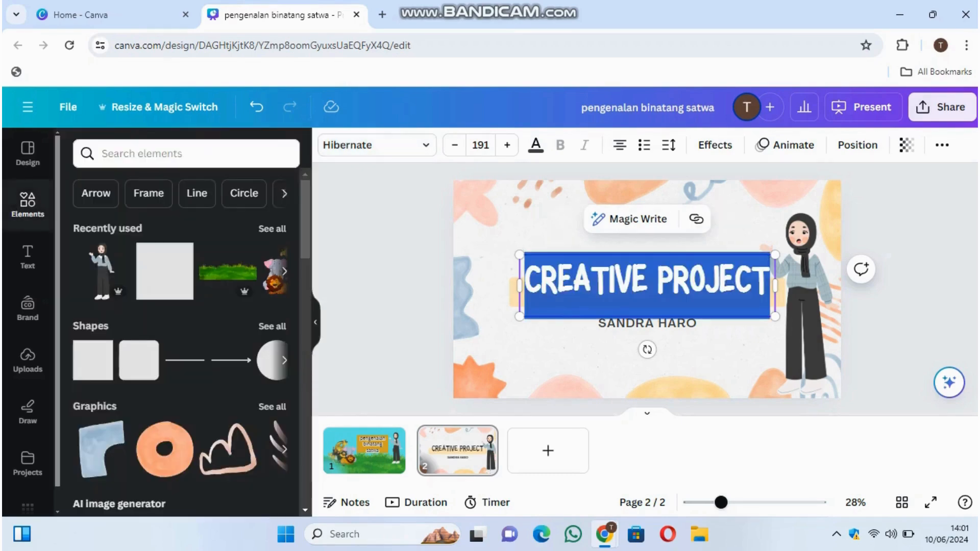
click(887, 255)
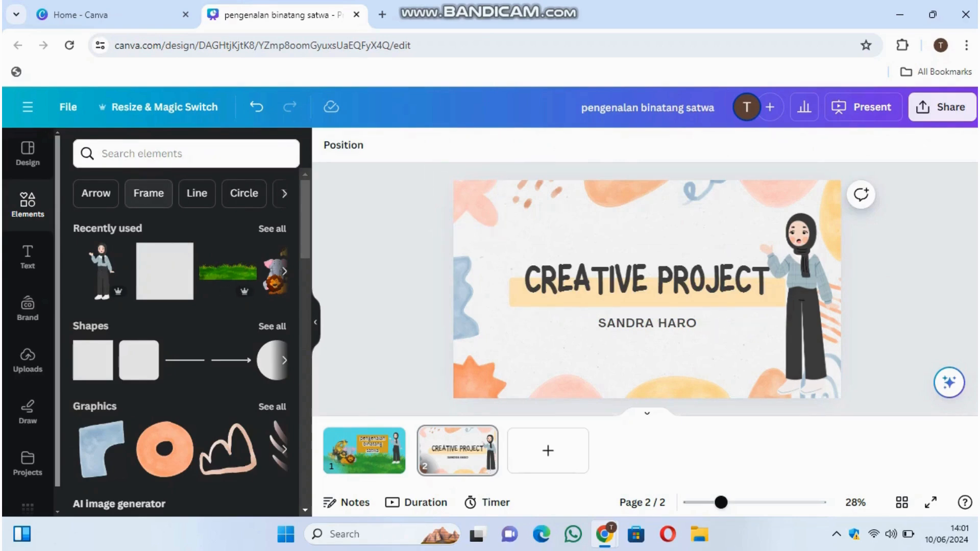
- Search the elements for "binatang" and narrow the results to videos
click(149, 193)
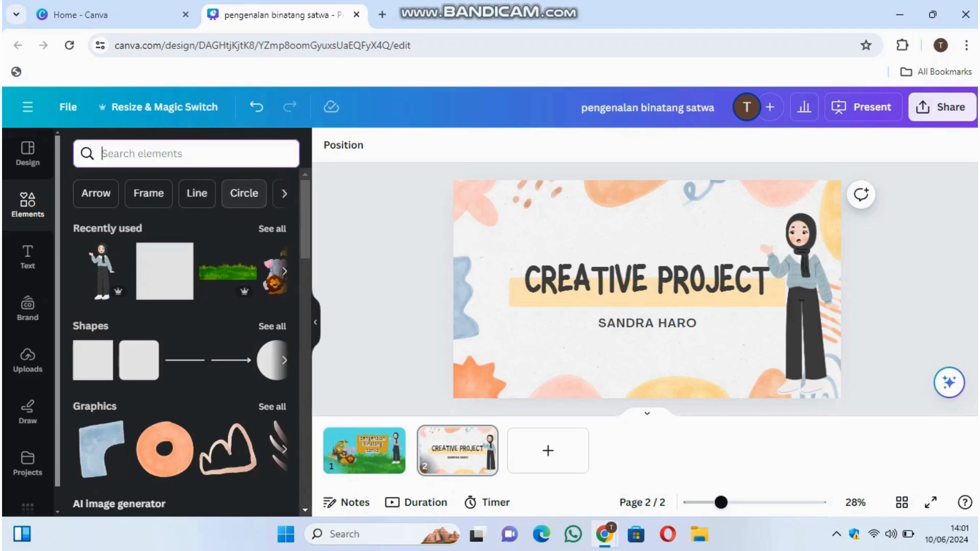
text(h)
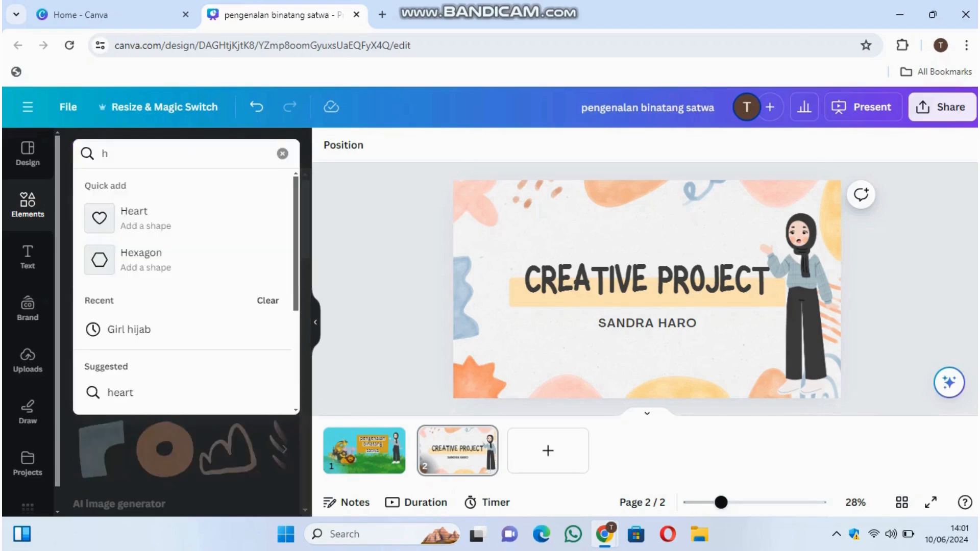
key(BackSpace)
text(binatan)
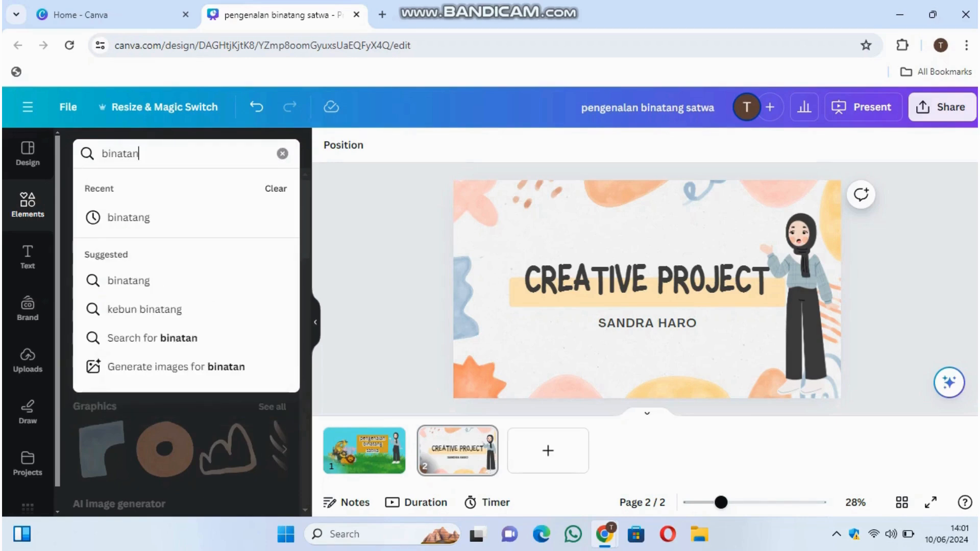
text(g)
key(Return)
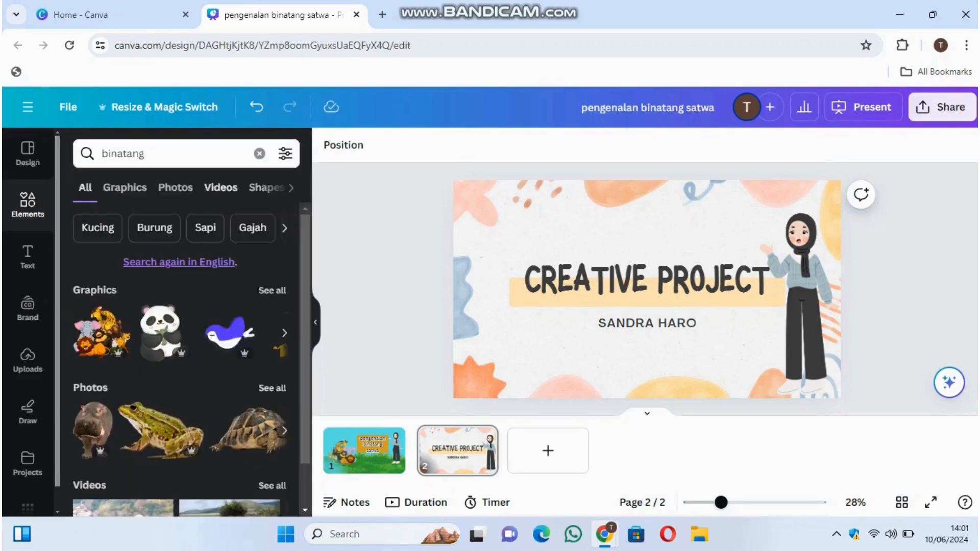
click(175, 187)
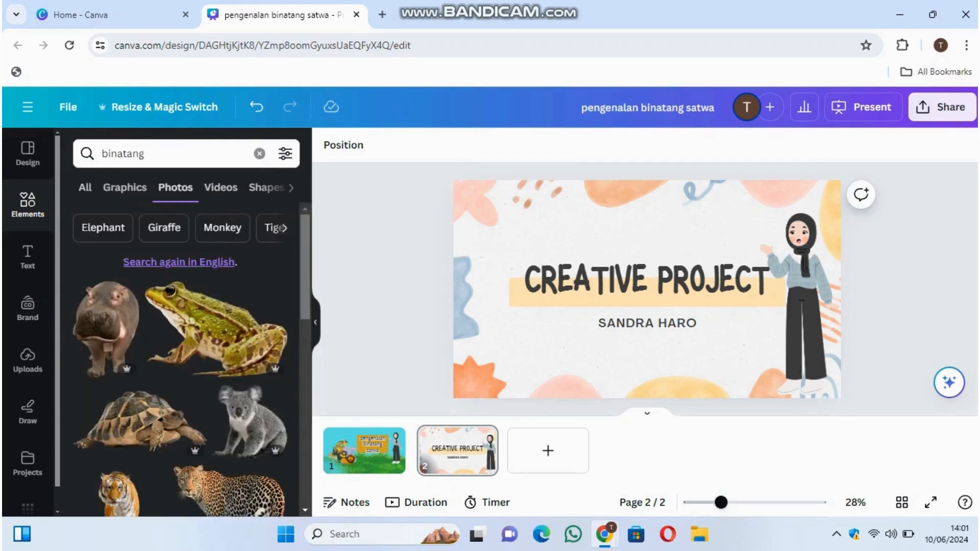
scroll(179, 360, down, 3)
scroll(179, 360, up, 3)
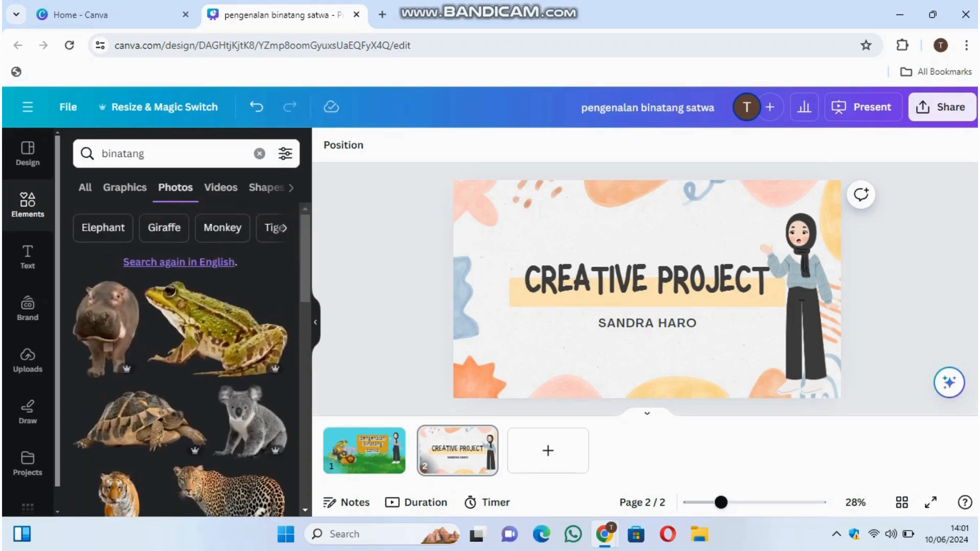
click(220, 187)
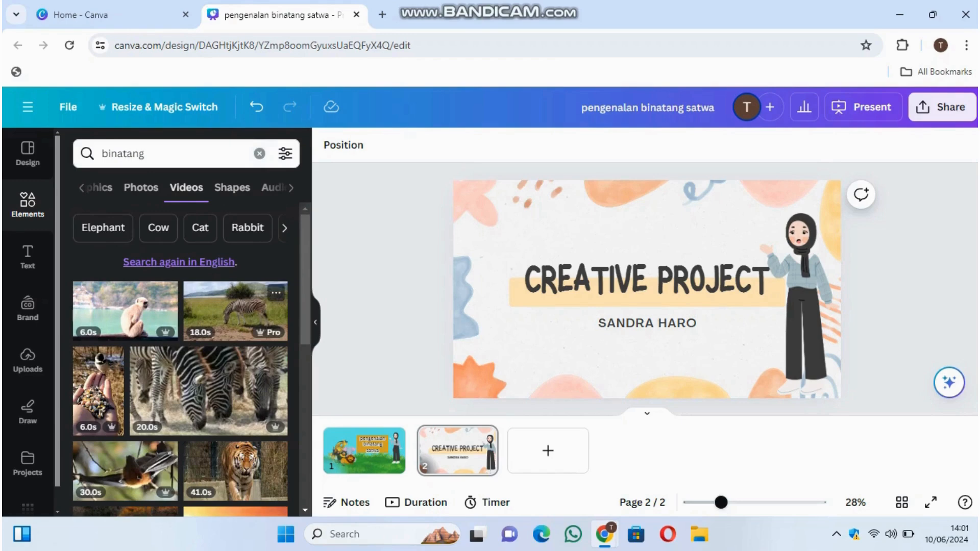
- Add the peacock video to page 2, shrink it and move it to the page's upper-left corner
scroll(180, 357, down, 3)
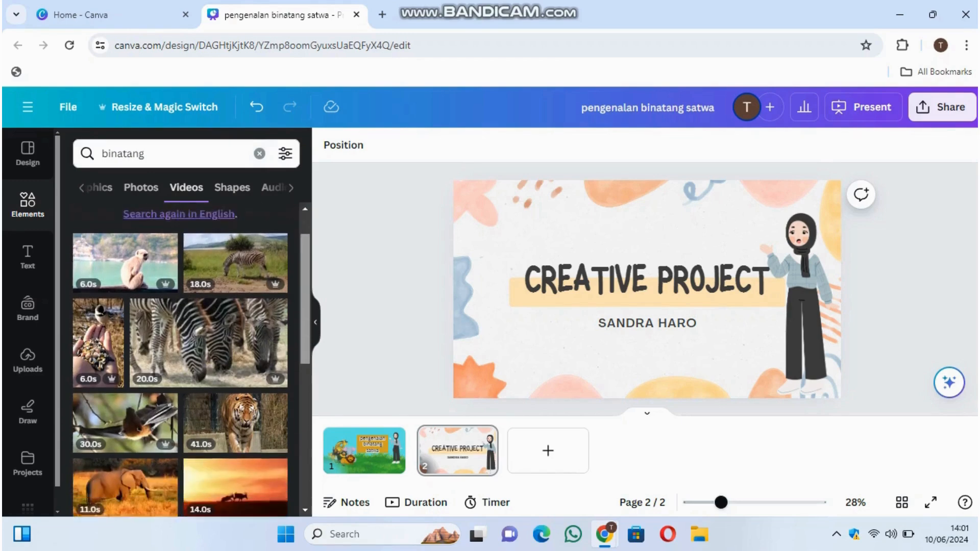
scroll(180, 357, down, 1)
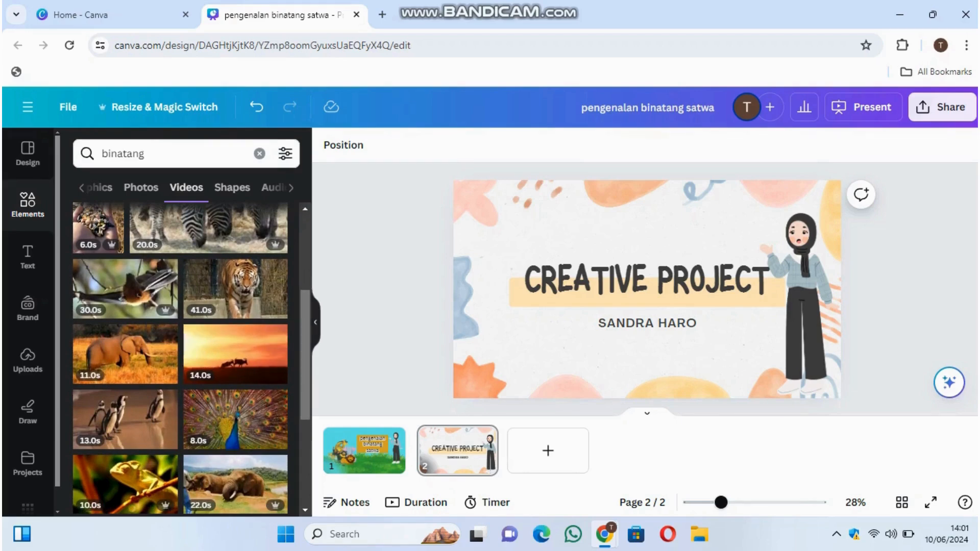
click(276, 401)
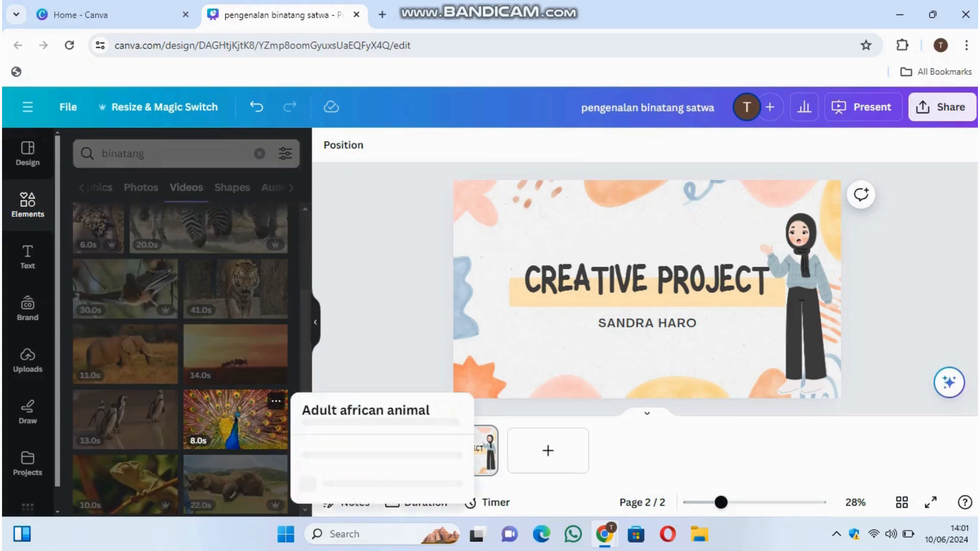
click(235, 419)
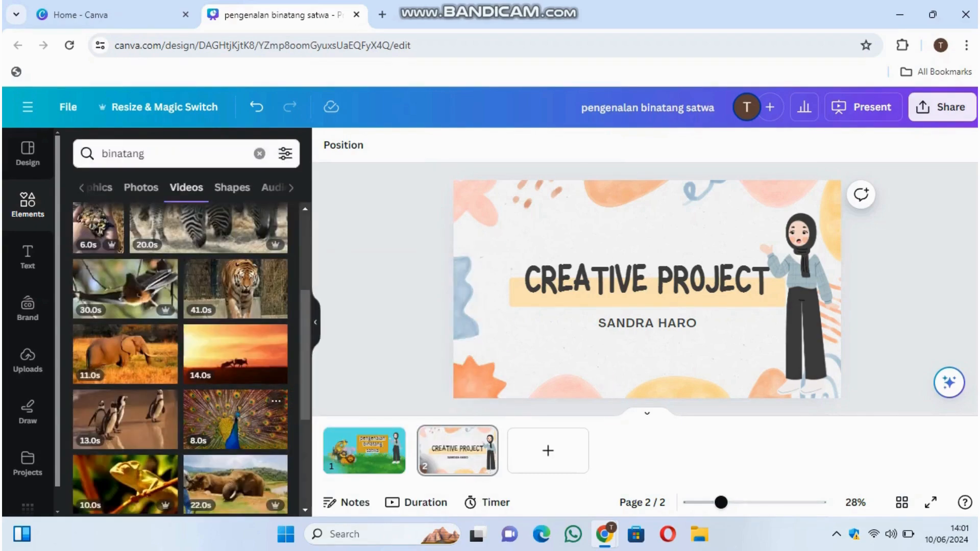
click(235, 419)
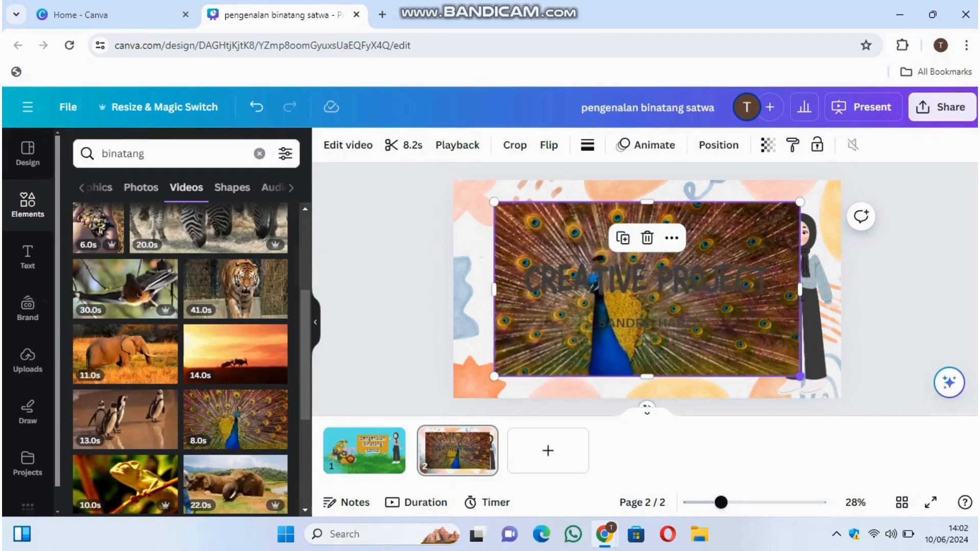
drag(800, 376, 717, 328)
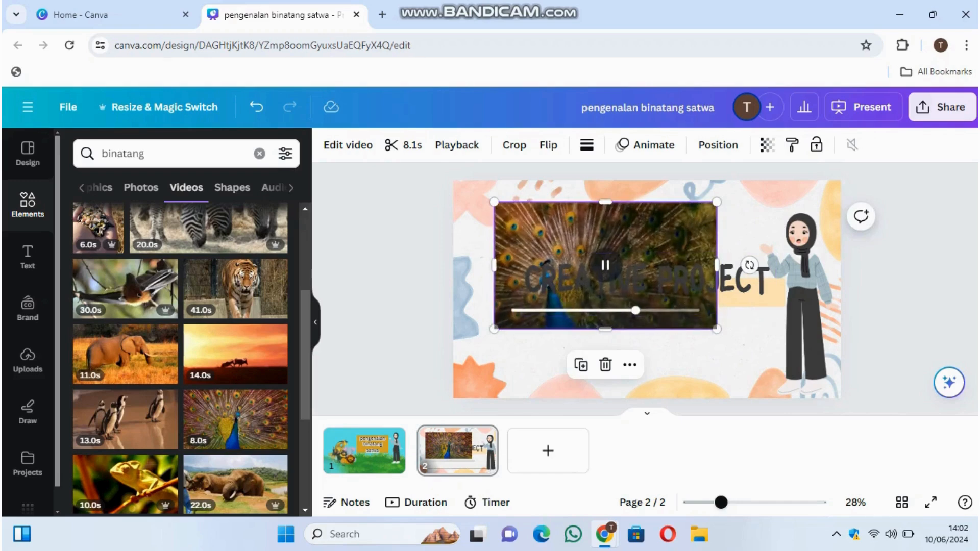
drag(605, 234, 546, 228)
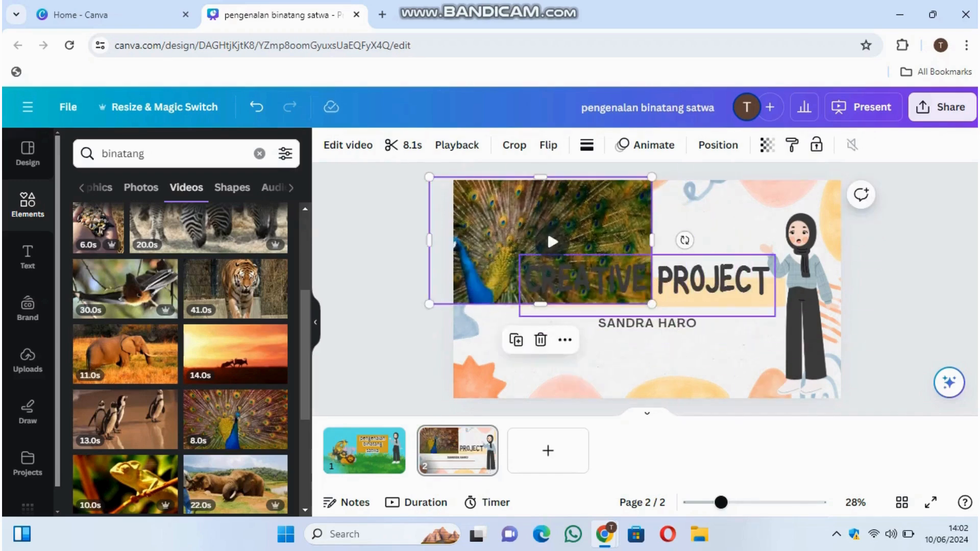
- Delete the CREATIVE PROJECT heading, the yellow bar behind it and the name line below it from page 2
click(714, 286)
key(Delete)
click(713, 288)
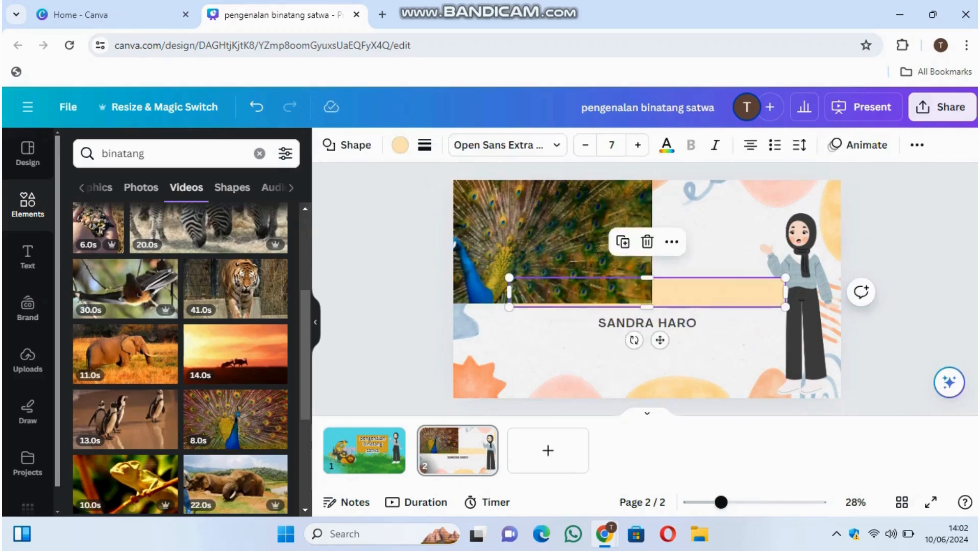
key(Delete)
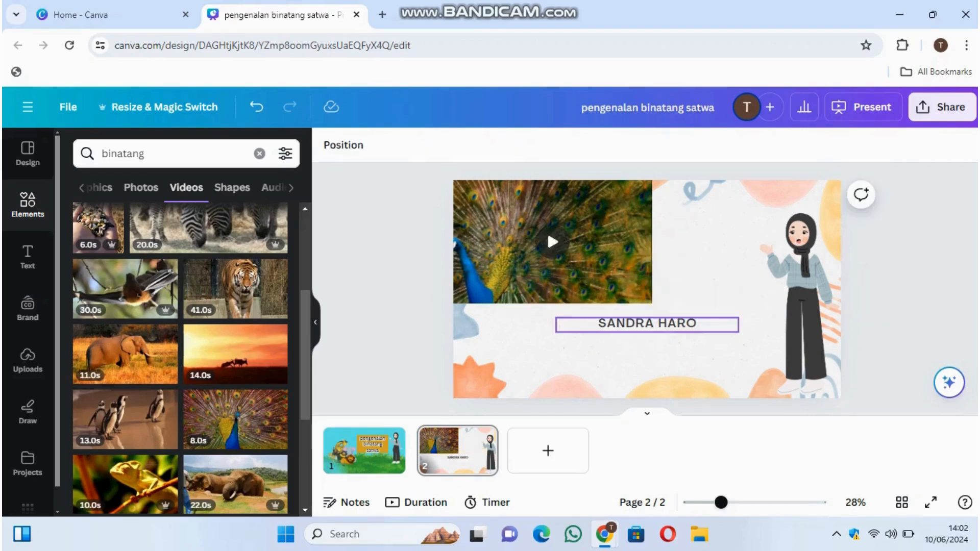
click(647, 323)
key(Delete)
- Delete the peacock video from page 2
mouse_move(546, 228)
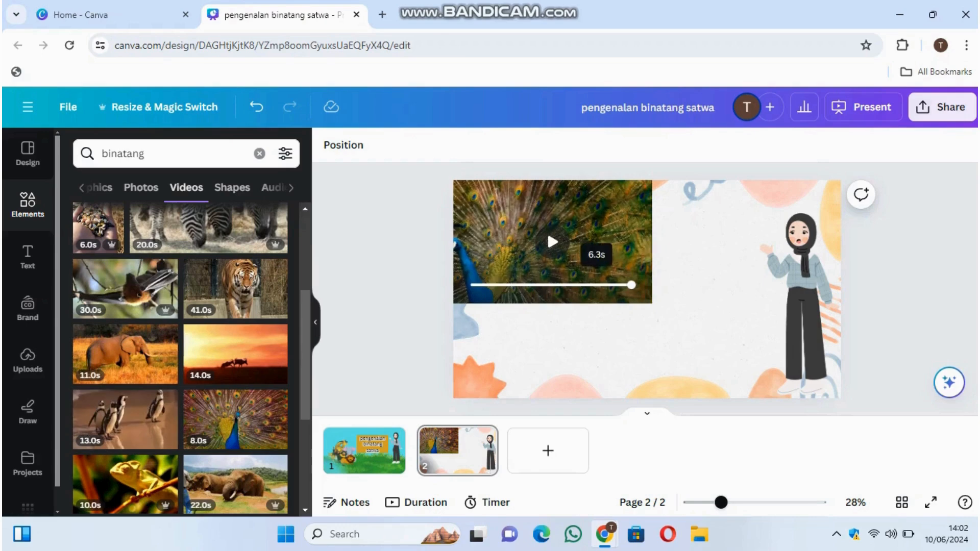
click(546, 228)
key(Delete)
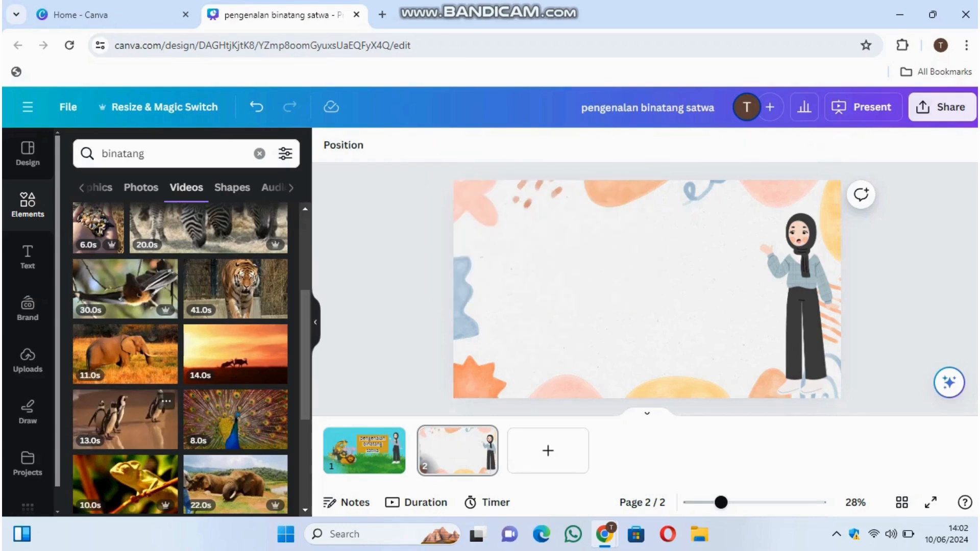
- Add the 13-second penguin video to page 2, shrink it and place it beside the woman character
click(125, 419)
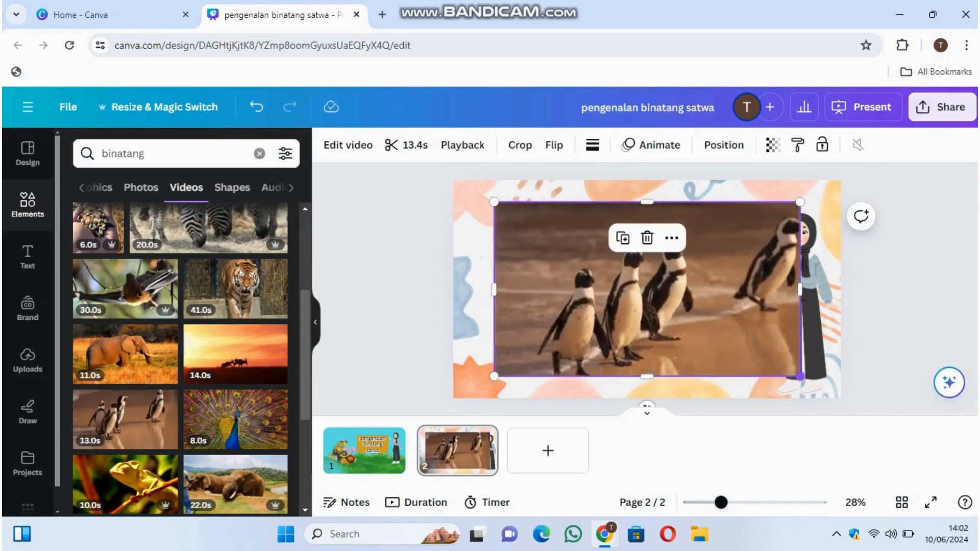
drag(800, 377, 735, 339)
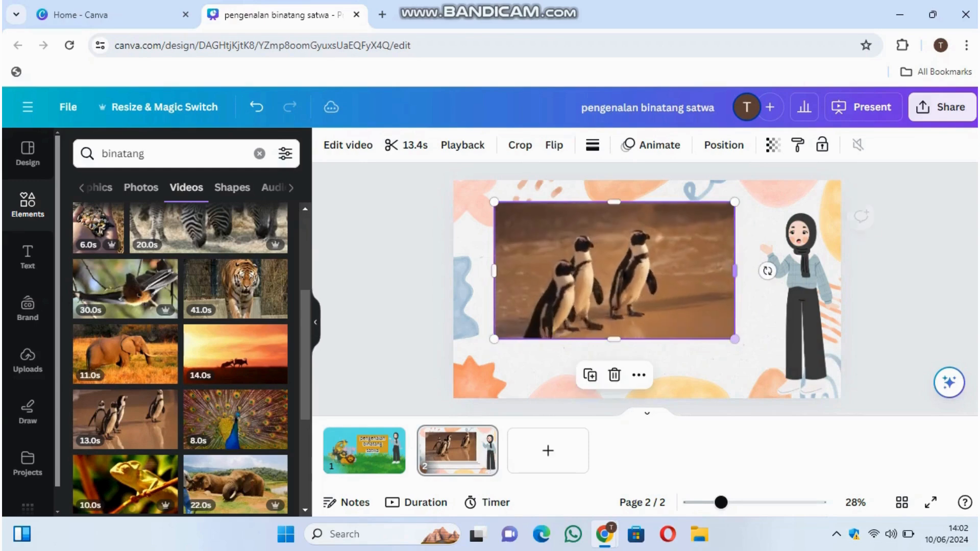
drag(614, 271, 632, 299)
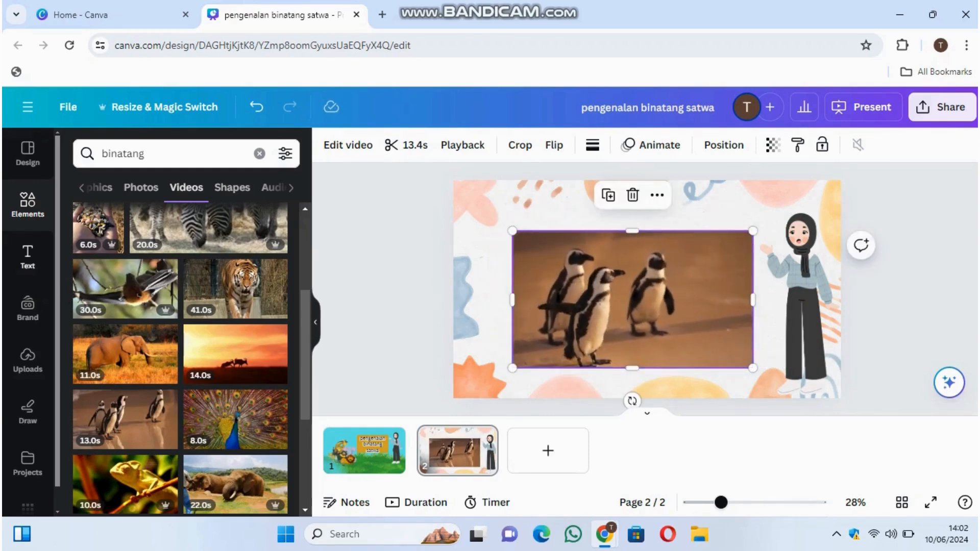
- Add a heading reading "Penguin" to page 2
click(27, 257)
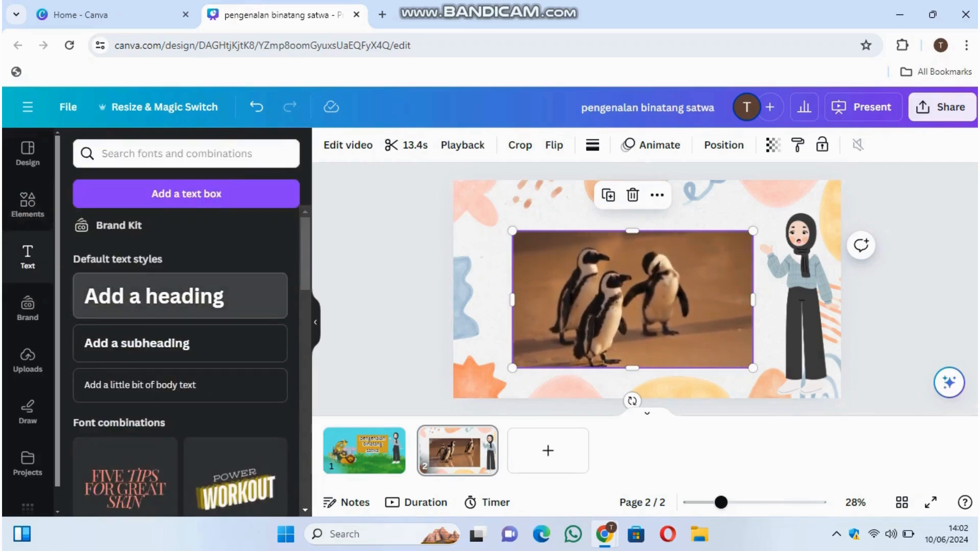
click(180, 296)
text(pen)
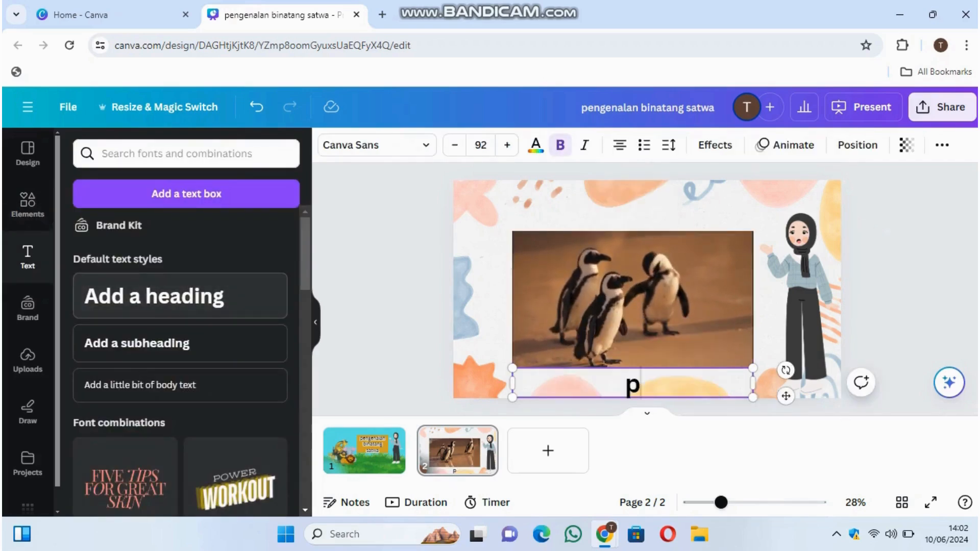
key(BackSpace)
key(BackSpace)
key(BackSpace)
text(Pme)
key(BackSpace)
key(BackSpace)
text(engu)
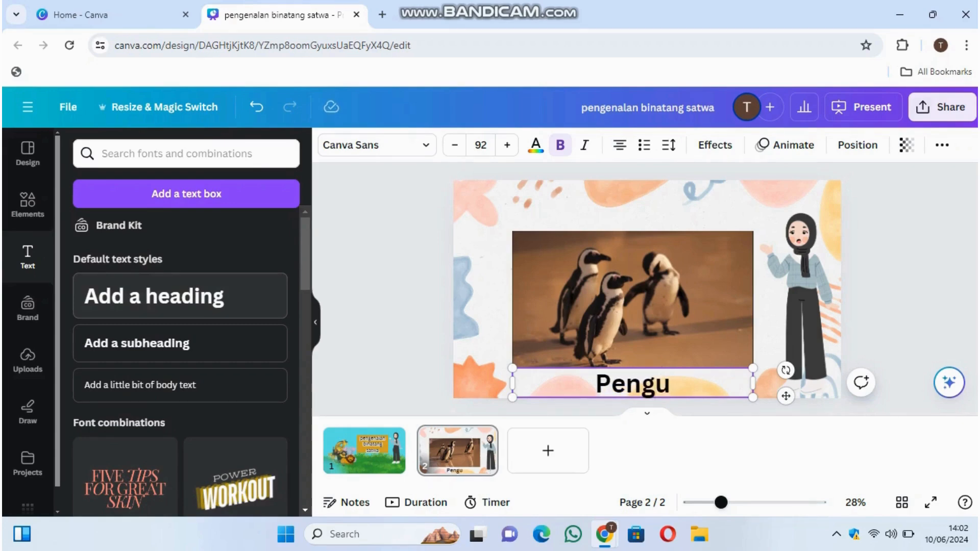
text(in)
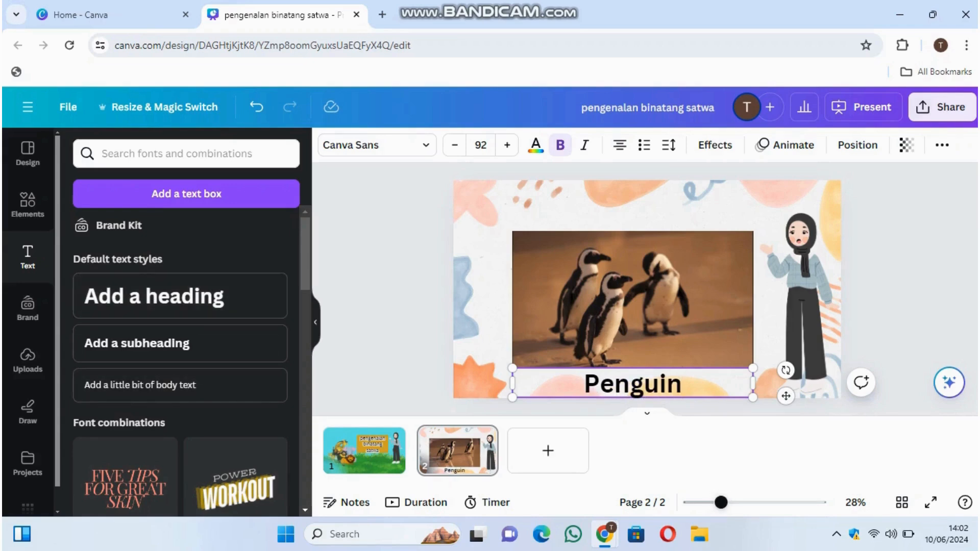
key(Escape)
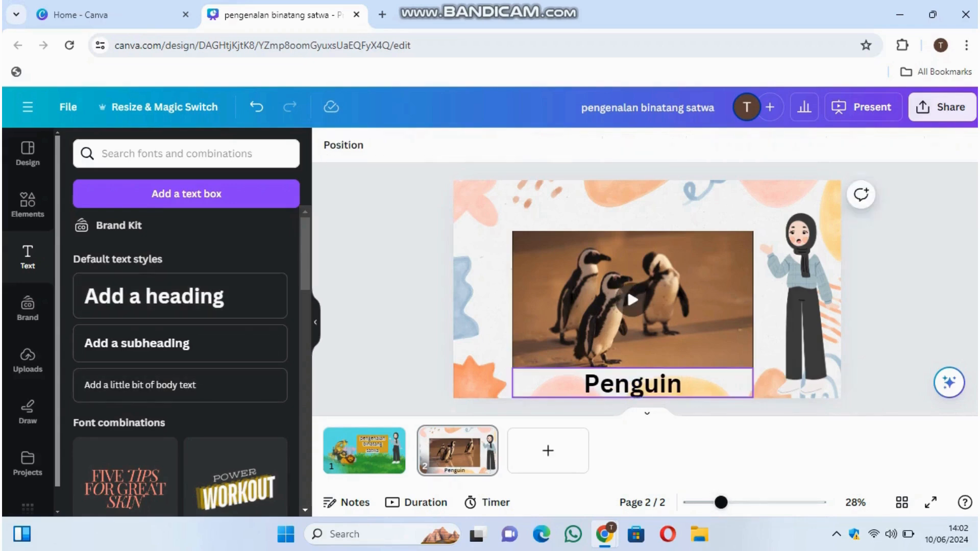
- Move the Penguin heading above the penguin video, shift the video slightly down and centre the heading over it
click(633, 384)
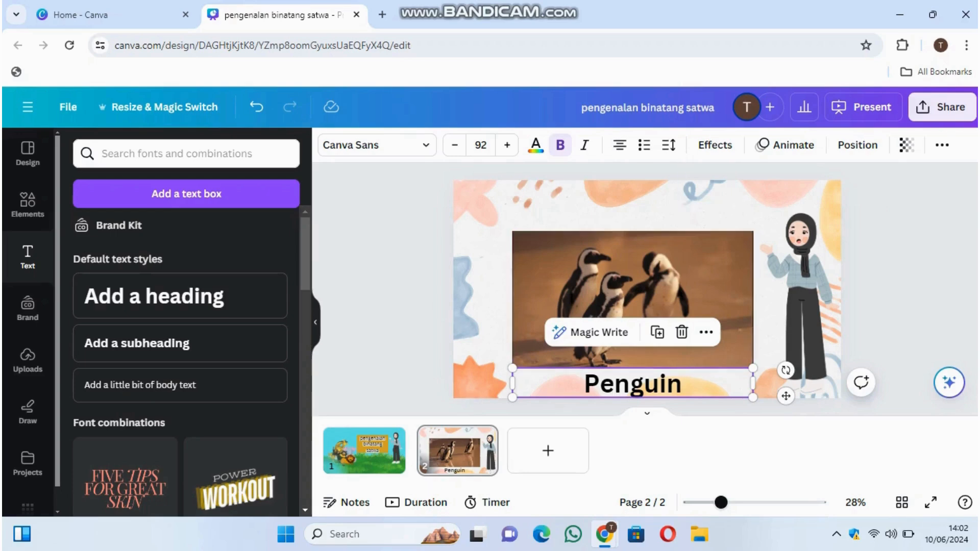
drag(632, 384, 627, 217)
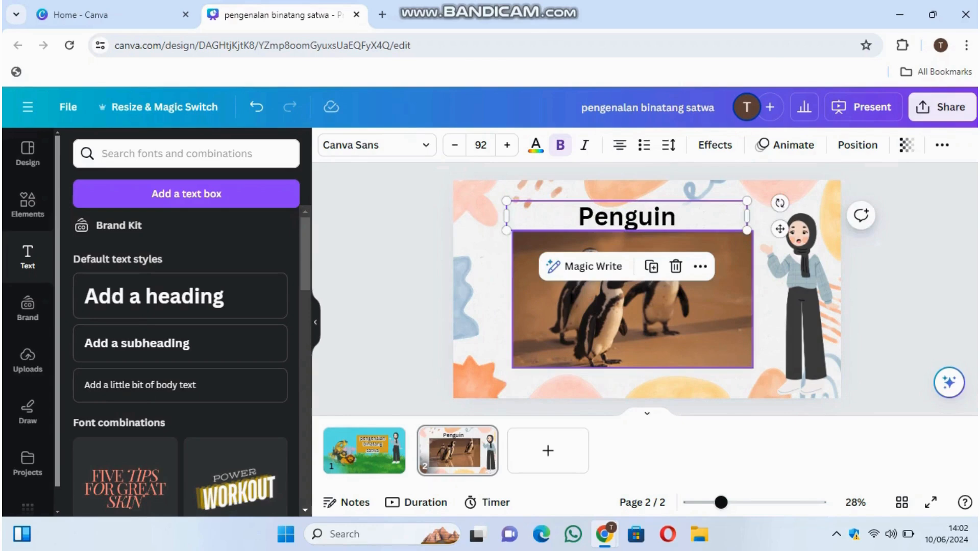
drag(632, 299, 632, 314)
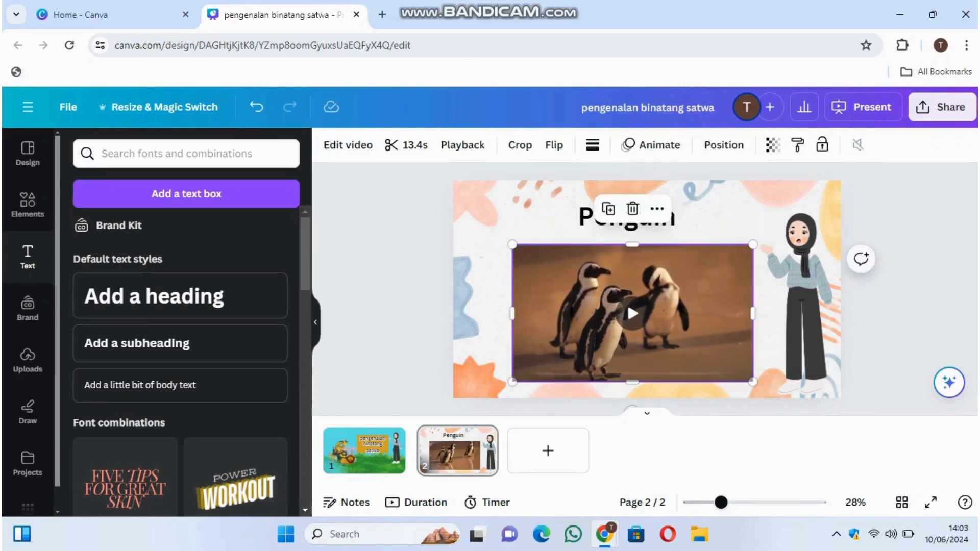
drag(626, 216, 639, 213)
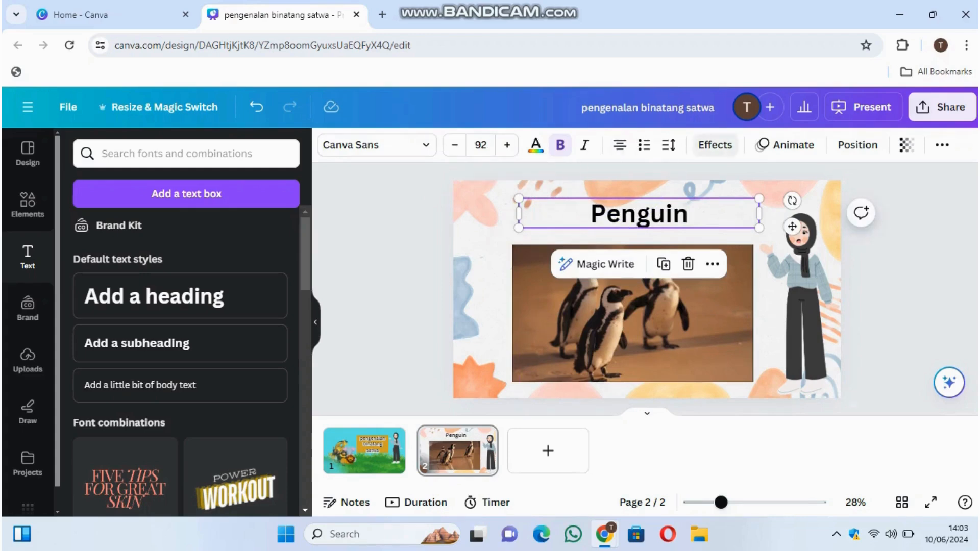
- Apply the Curve shape effect to the Penguin heading and set its curve to 58
click(715, 145)
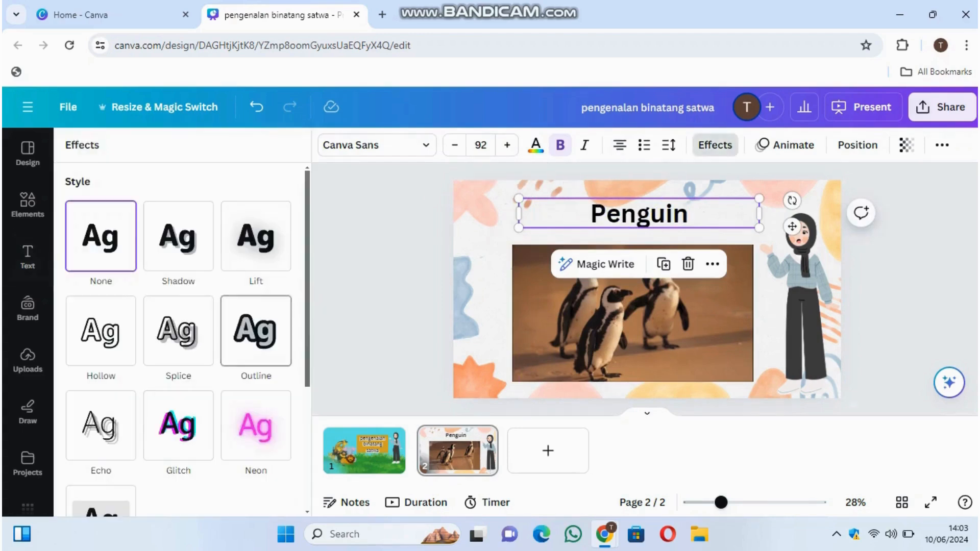
scroll(178, 337, down, 4)
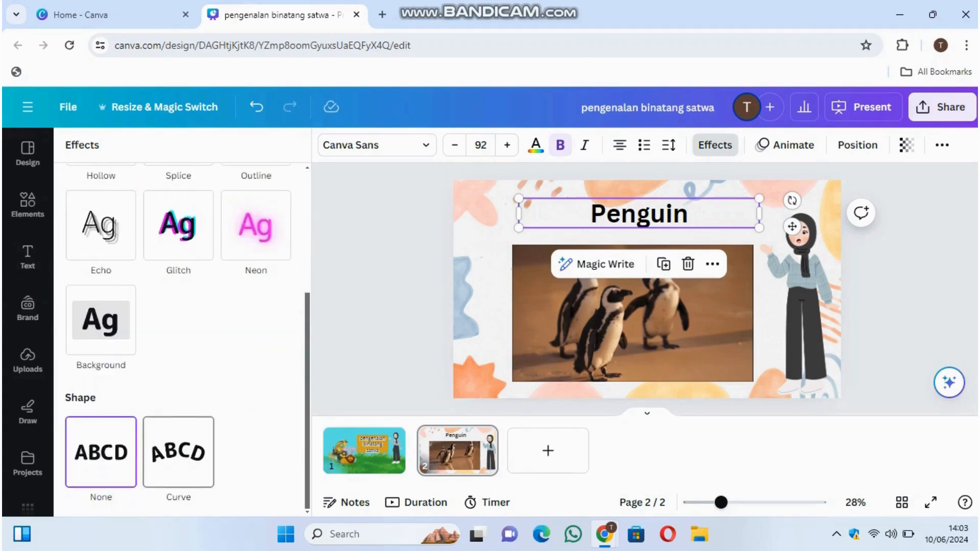
click(178, 452)
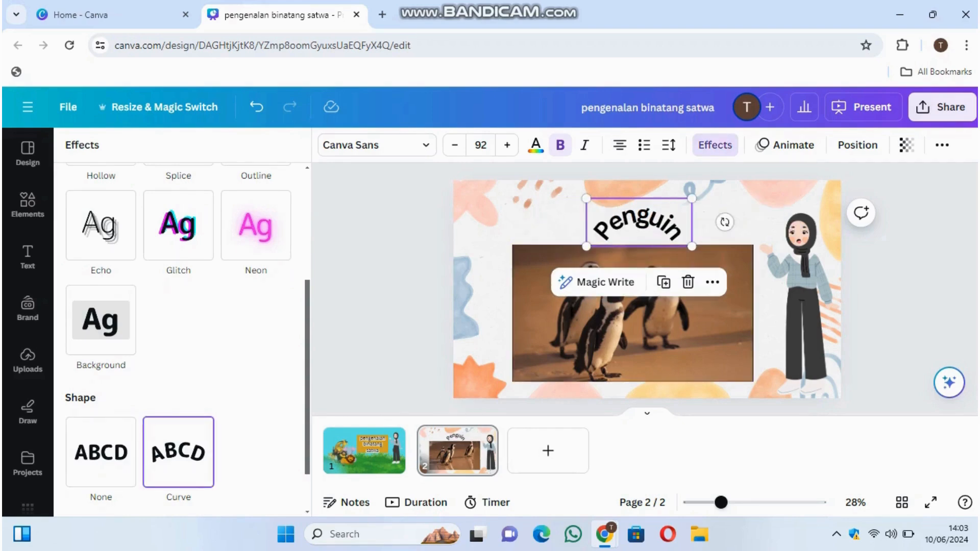
scroll(182, 338, down, 1)
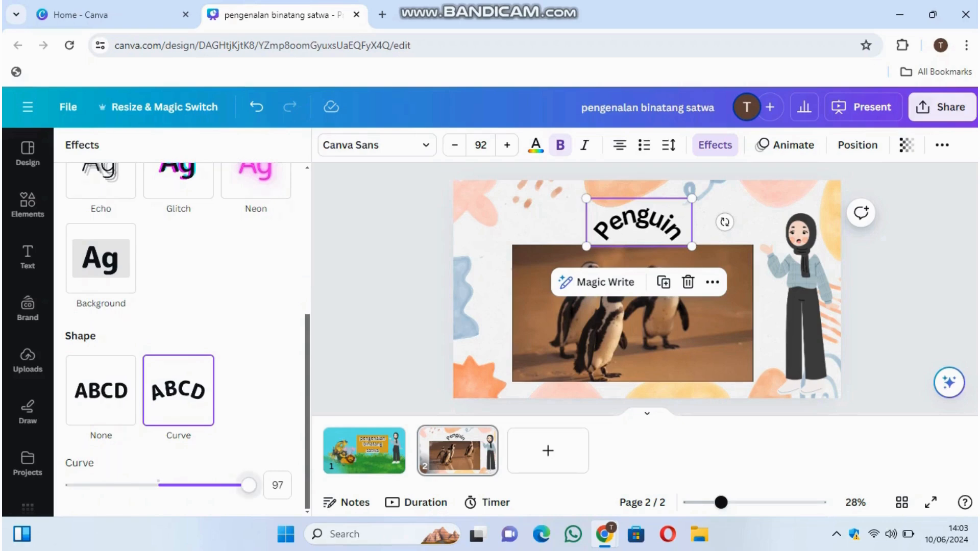
drag(248, 485, 211, 485)
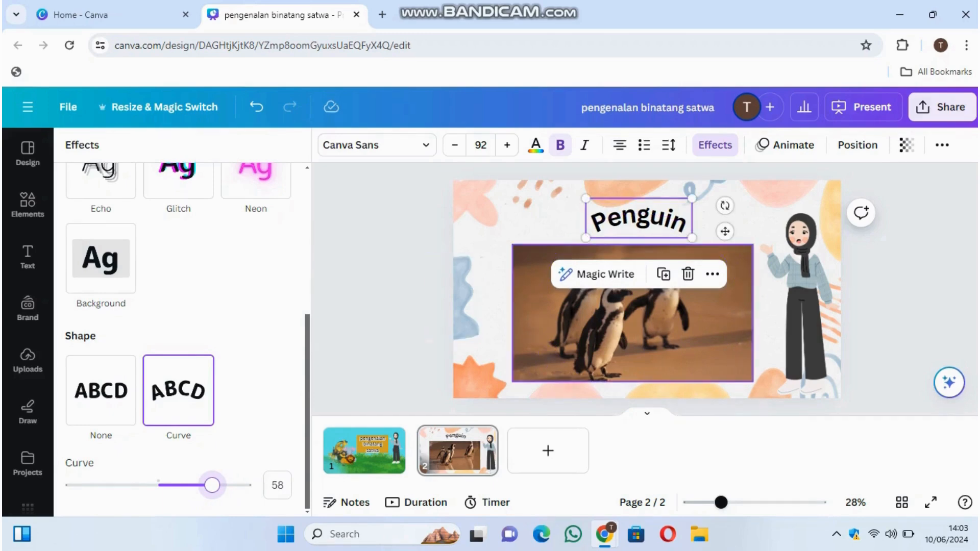
- Enlarge the curved Penguin heading on page 2 to font size 132 and centre it above the penguin video
drag(725, 232, 731, 229)
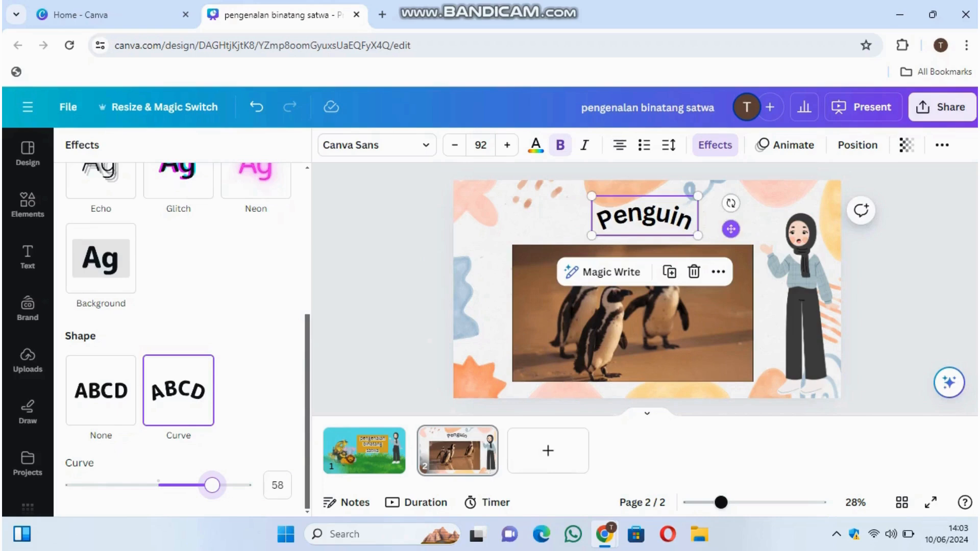
drag(698, 196, 745, 180)
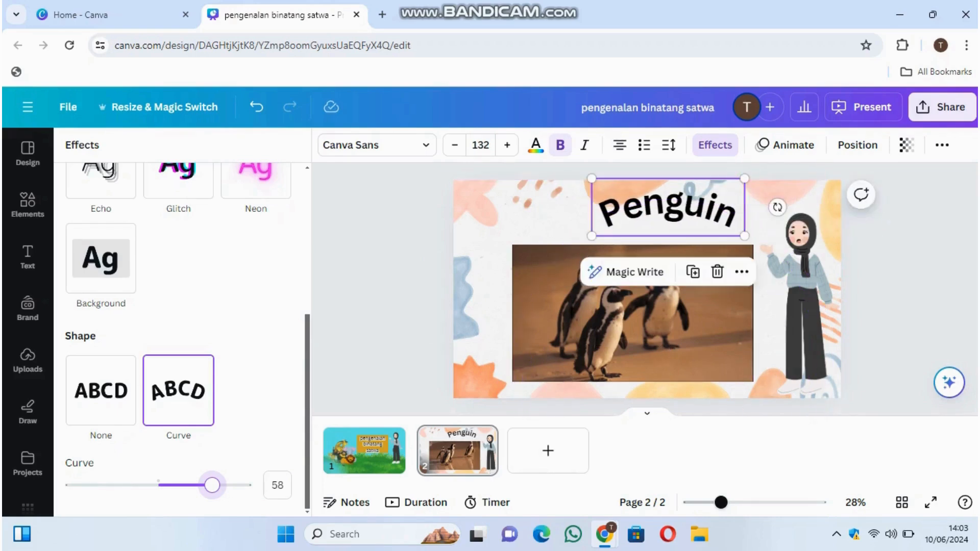
drag(668, 209, 645, 211)
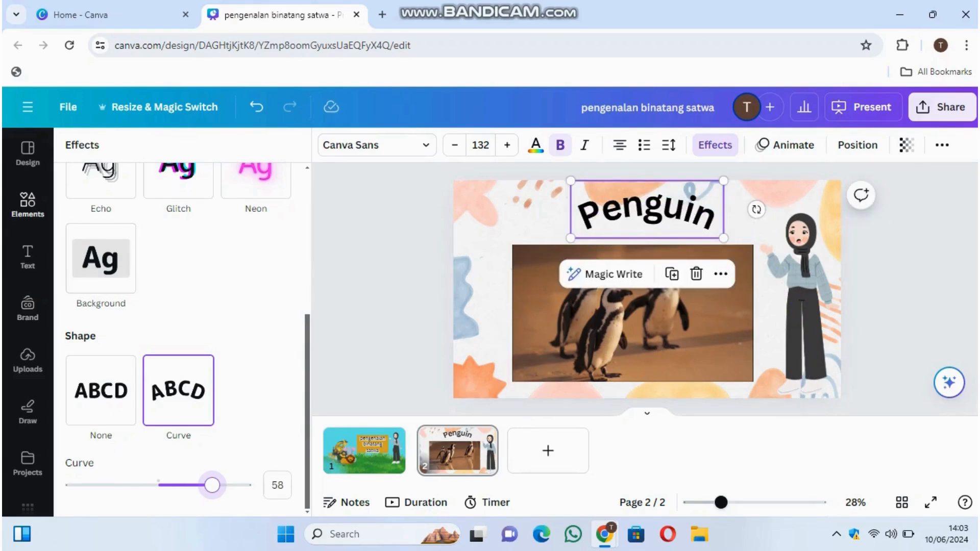
- Duplicate page 2 to create a third page
mouse_move(27, 204)
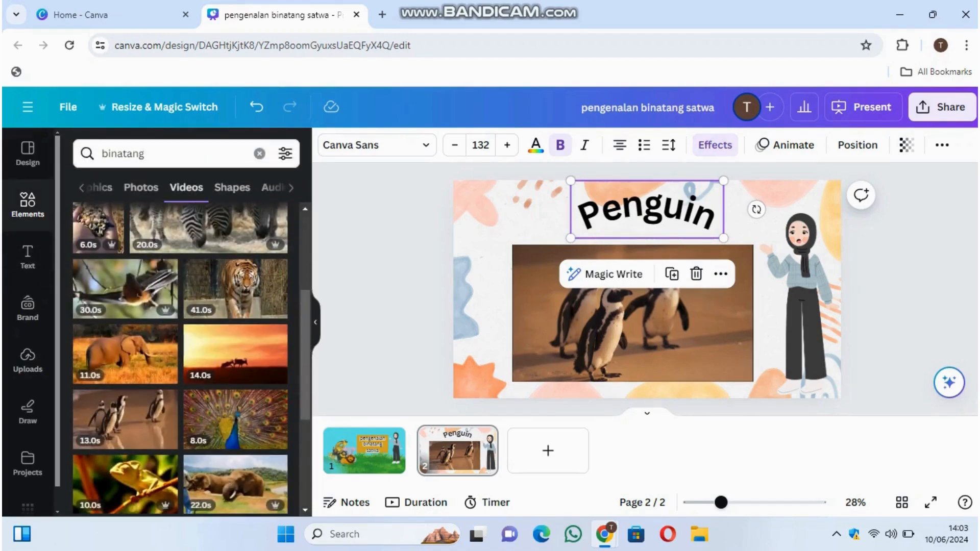
key(Escape)
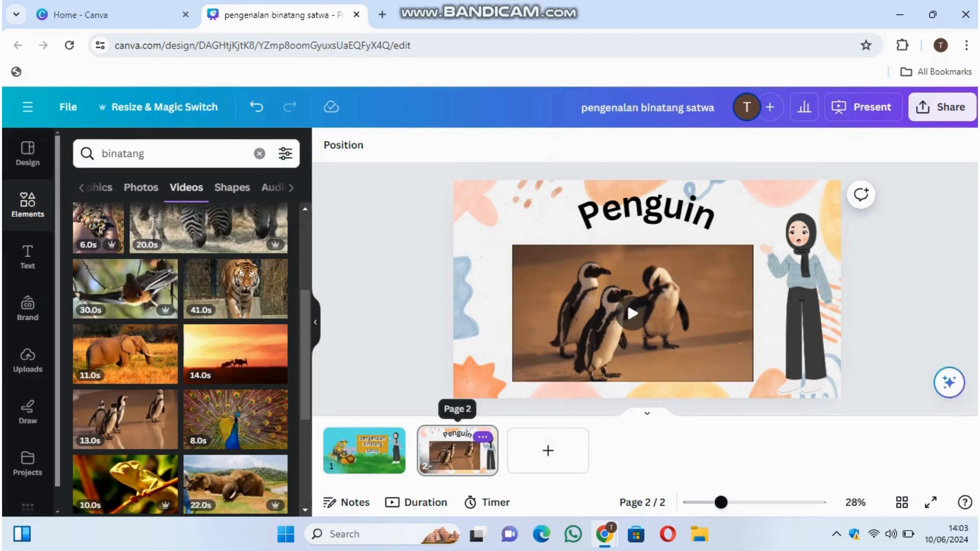
click(483, 437)
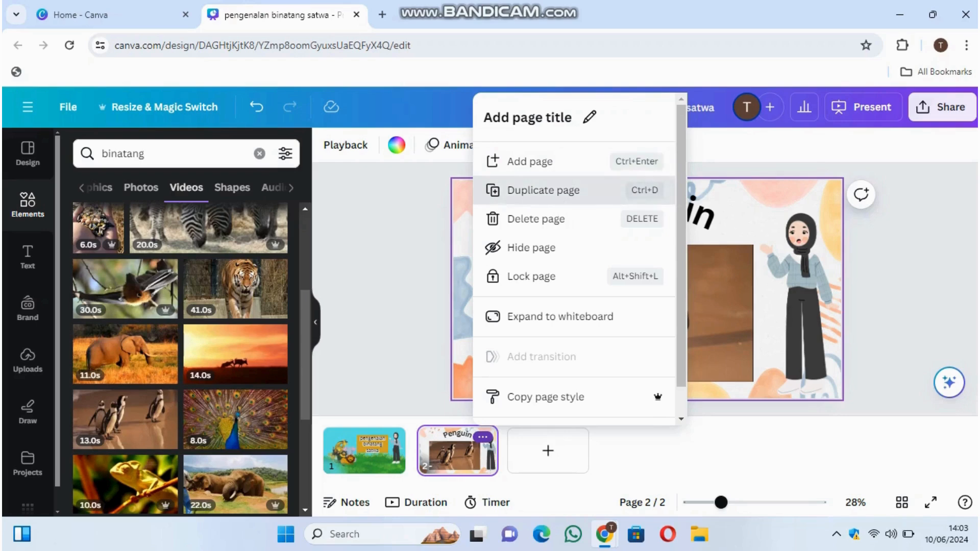
click(541, 190)
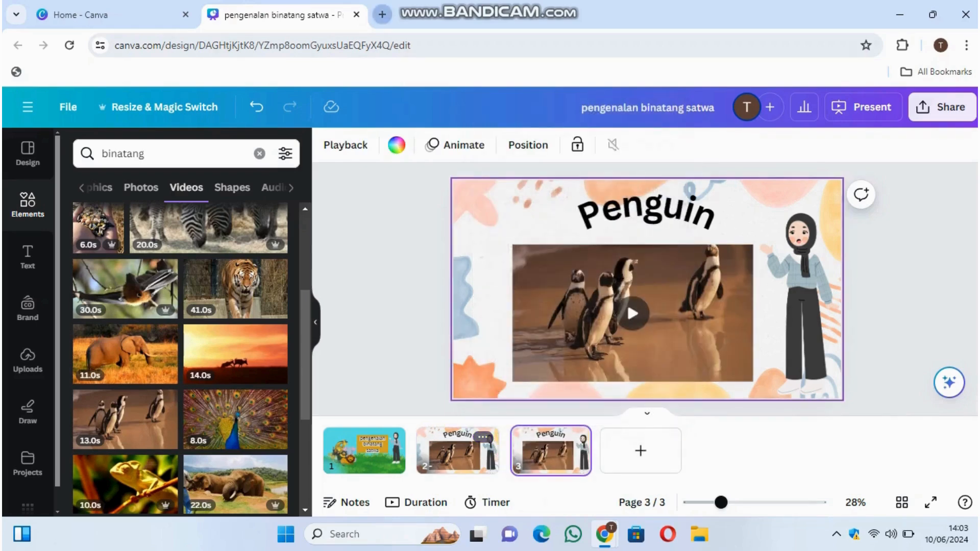
- Search the web in a new browser tab for "animasi apel" and show the image results
click(381, 14)
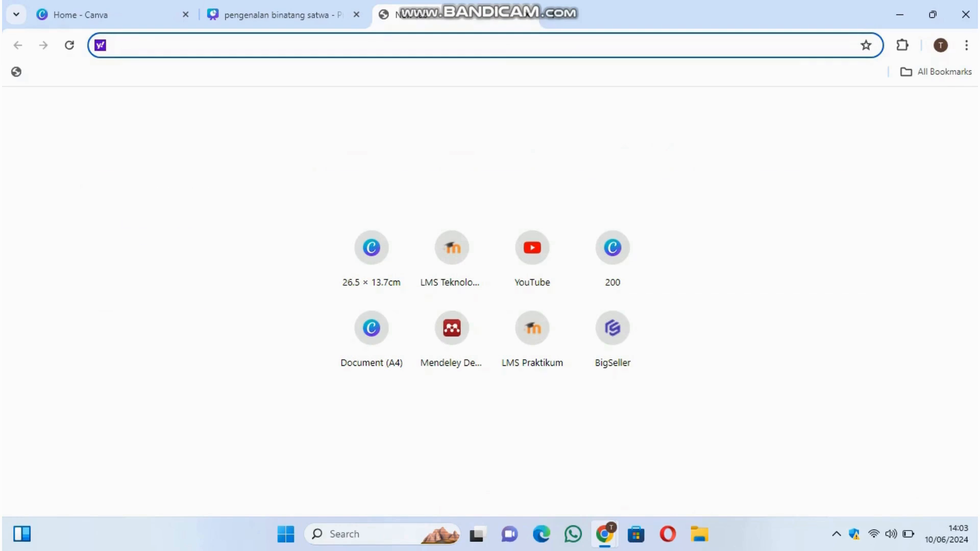
text(animasi )
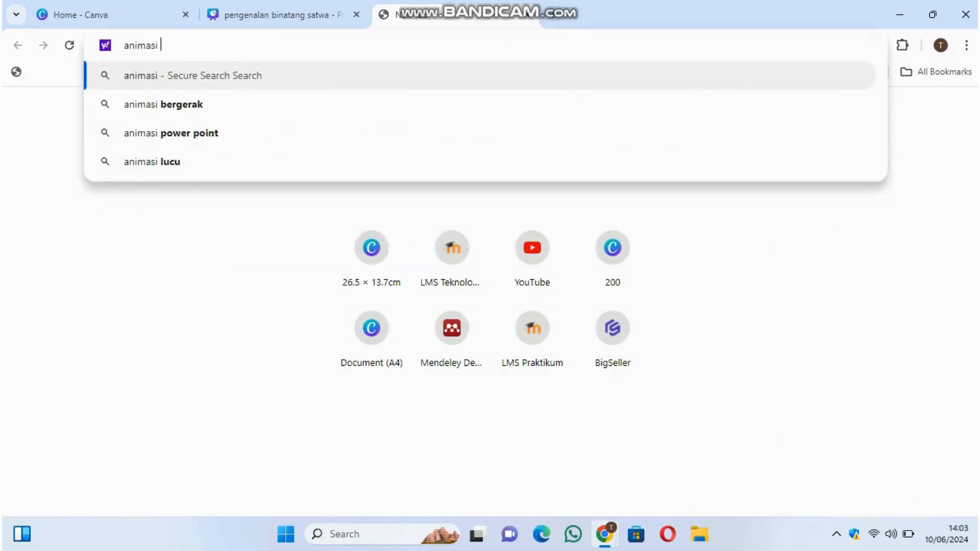
text(apel)
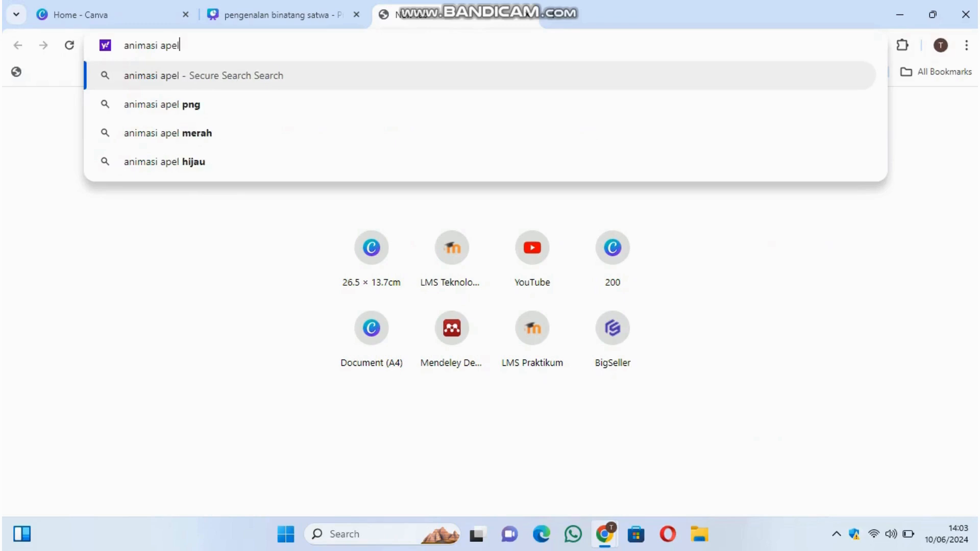
key(Return)
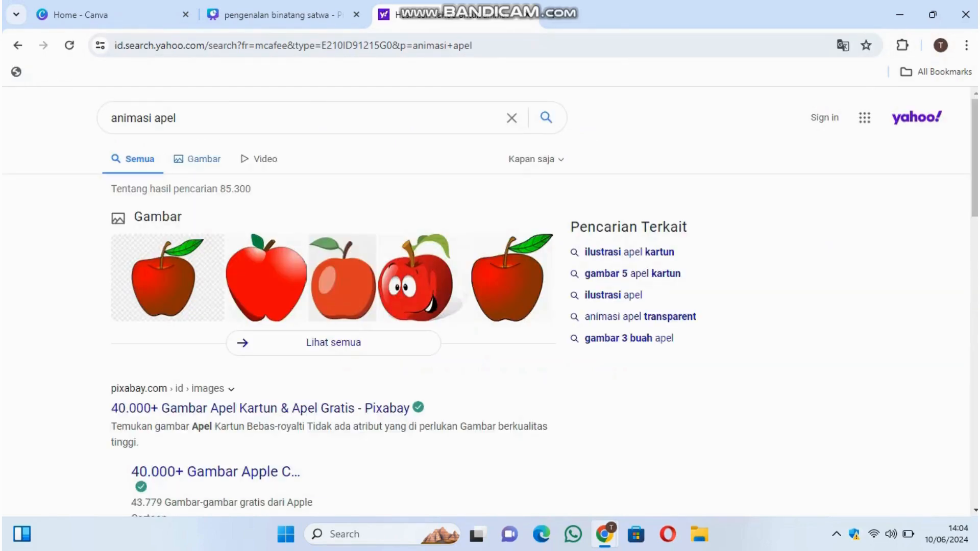
click(197, 159)
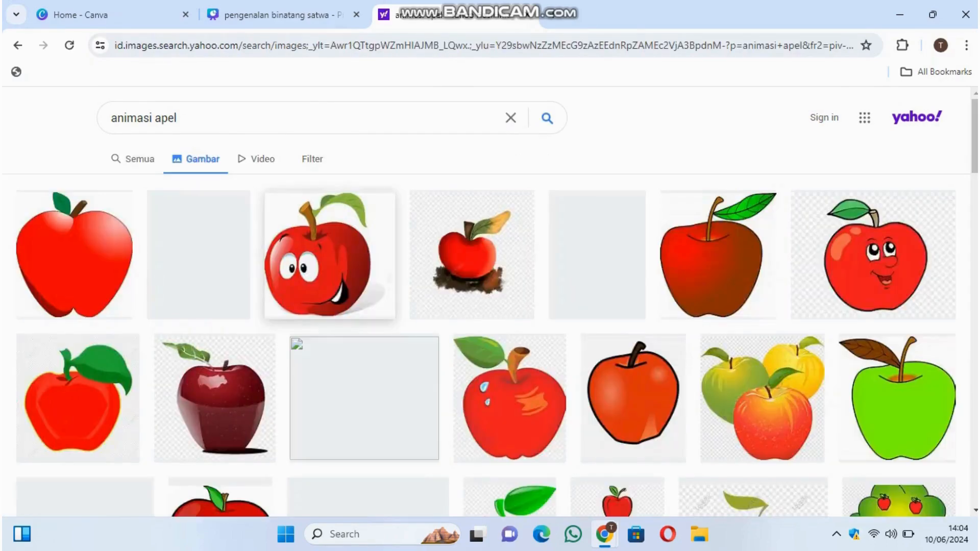
- Open the smiling cartoon apple with eyes from the image results and copy the image
click(329, 255)
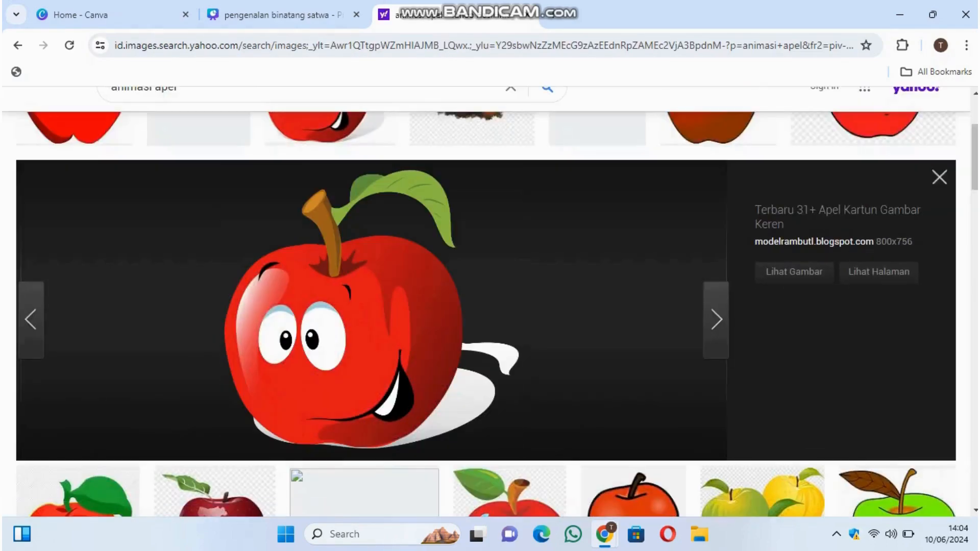
right_click(353, 257)
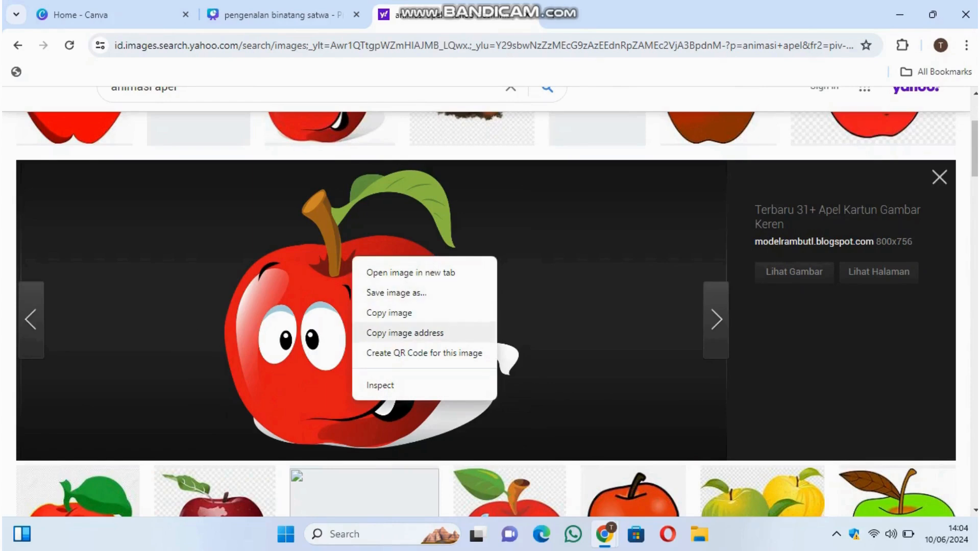
click(389, 312)
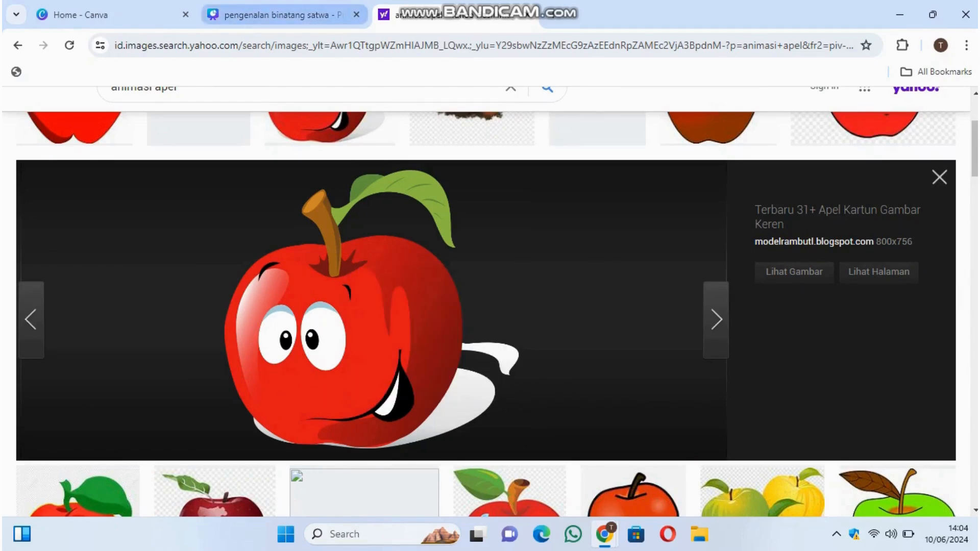
- Return to the Canva design and delete the penguin video from page 3
click(281, 14)
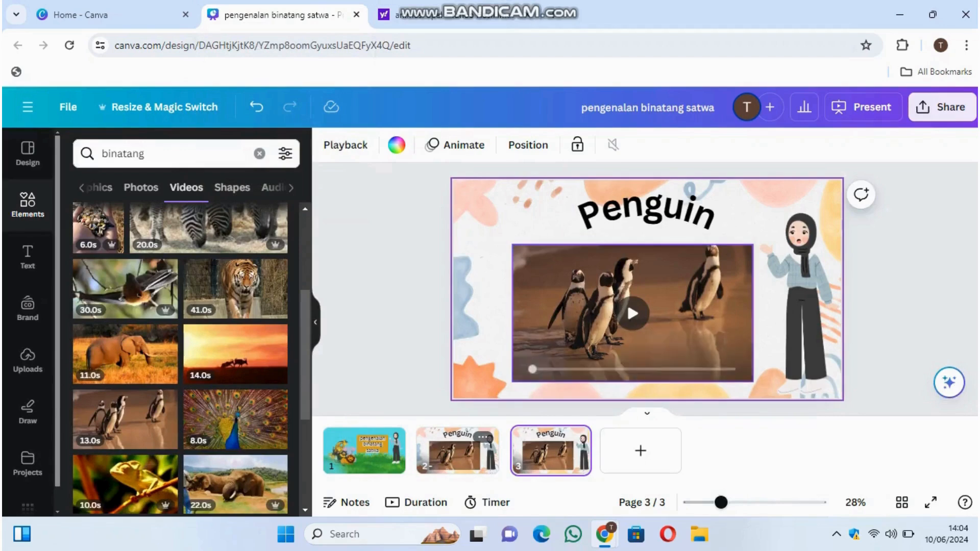
click(633, 275)
key(Delete)
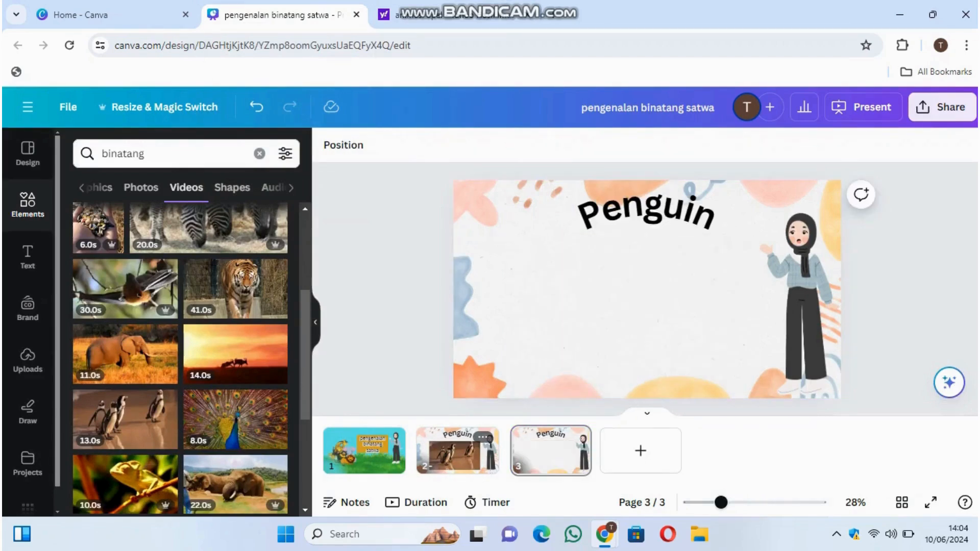
- Paste the copied apple image onto page 3, enlarge it slightly and place it below the heading
click(633, 275)
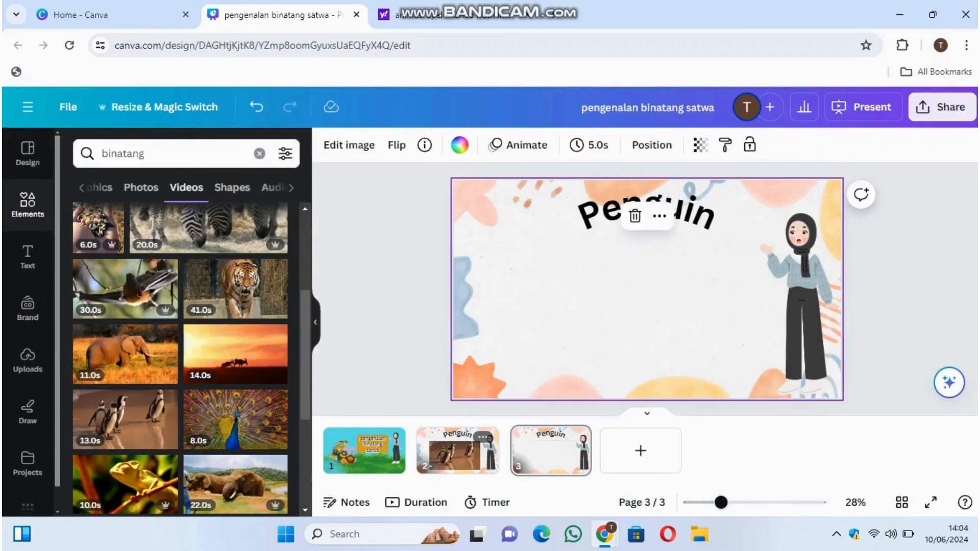
key(ctrl+v)
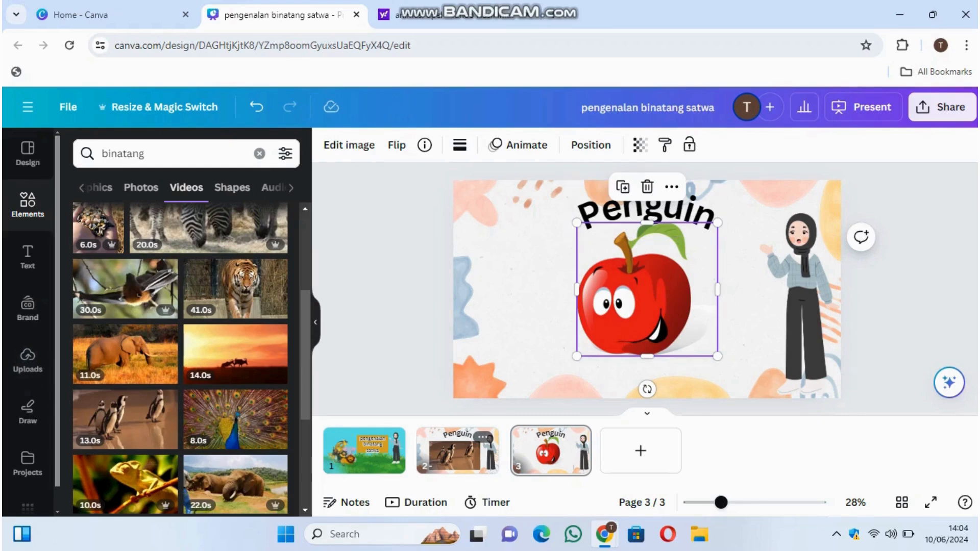
drag(718, 222, 736, 205)
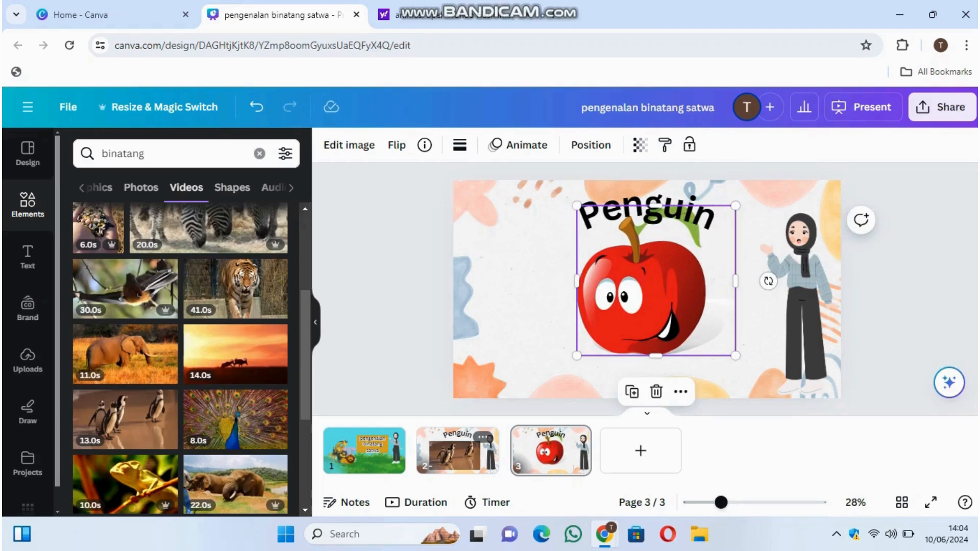
drag(656, 280, 646, 301)
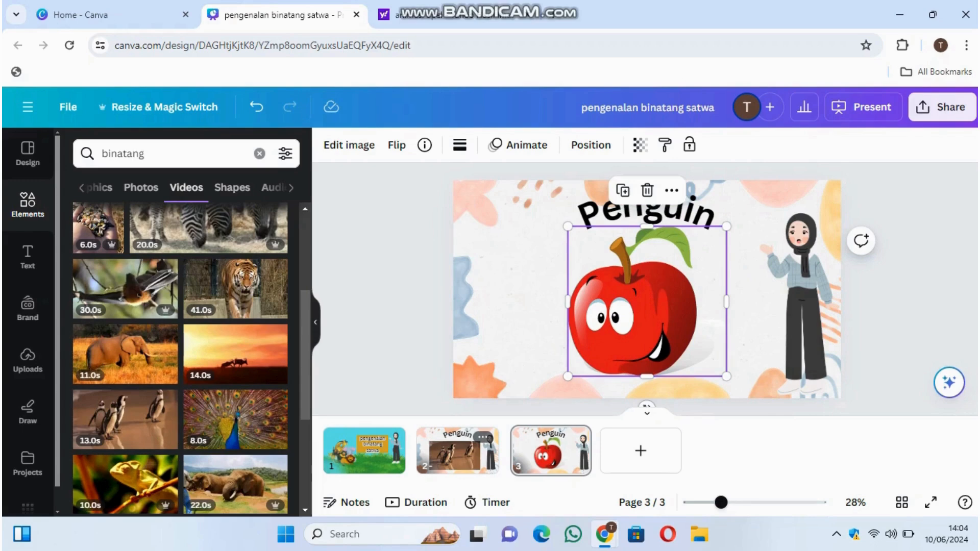
- Replace the heading text on page 3 with "Apel"
click(646, 215)
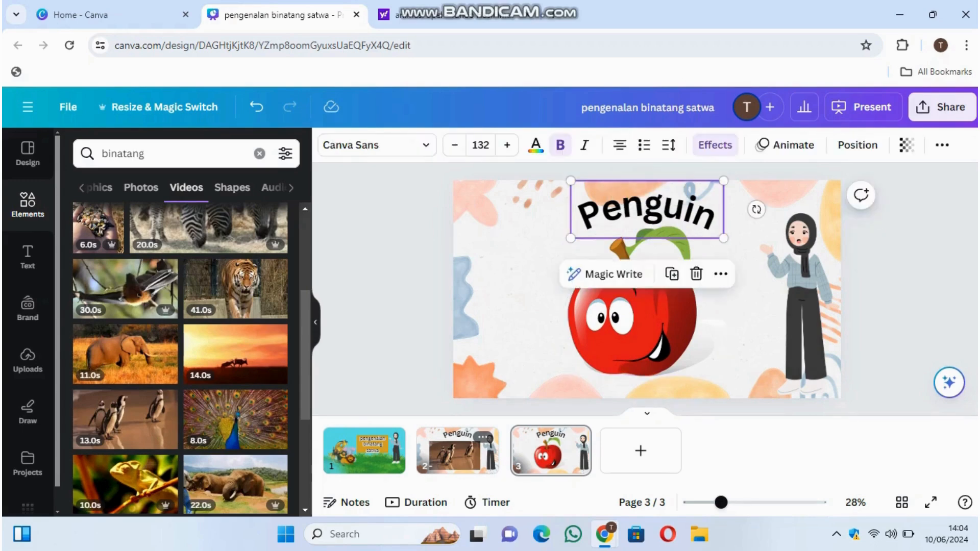
drag(574, 206, 679, 206)
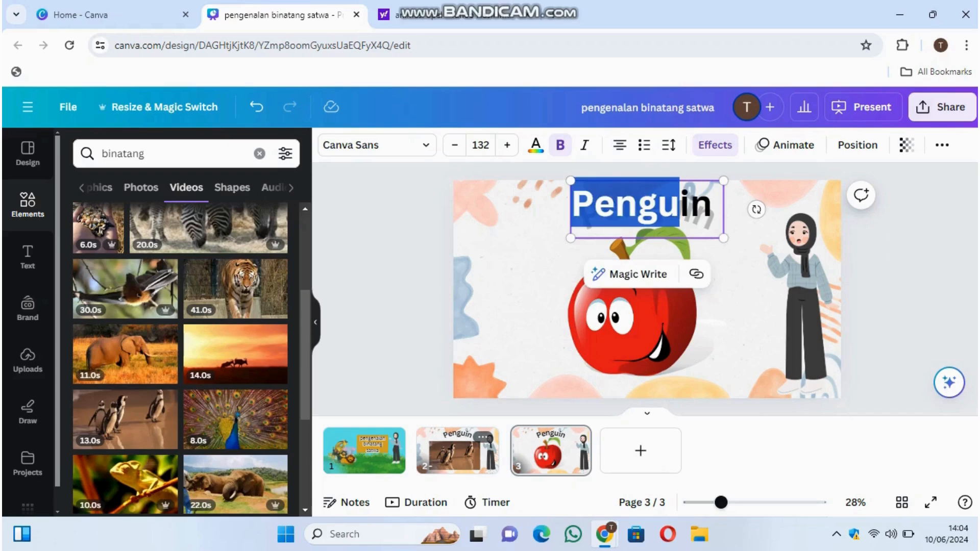
text(A)
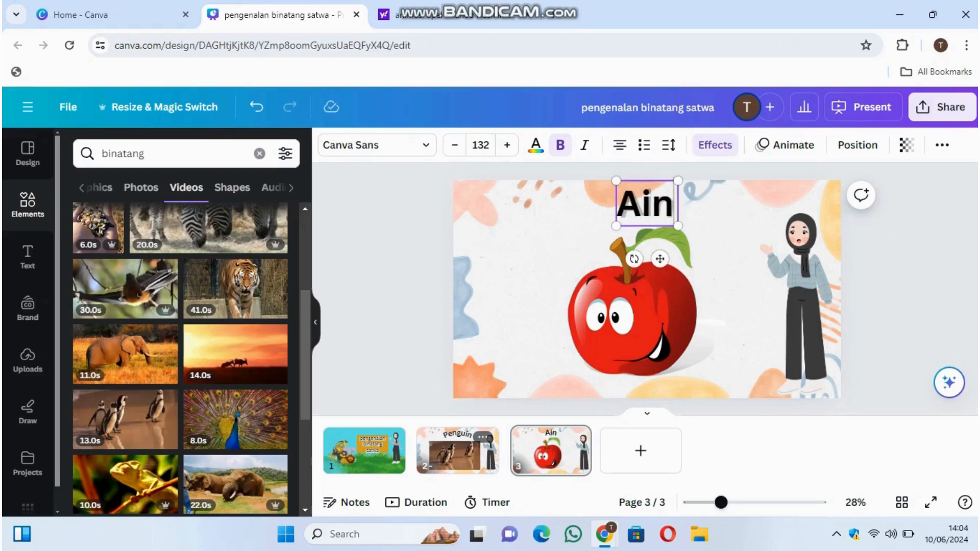
key(Delete)
key(Delete)
text(pel)
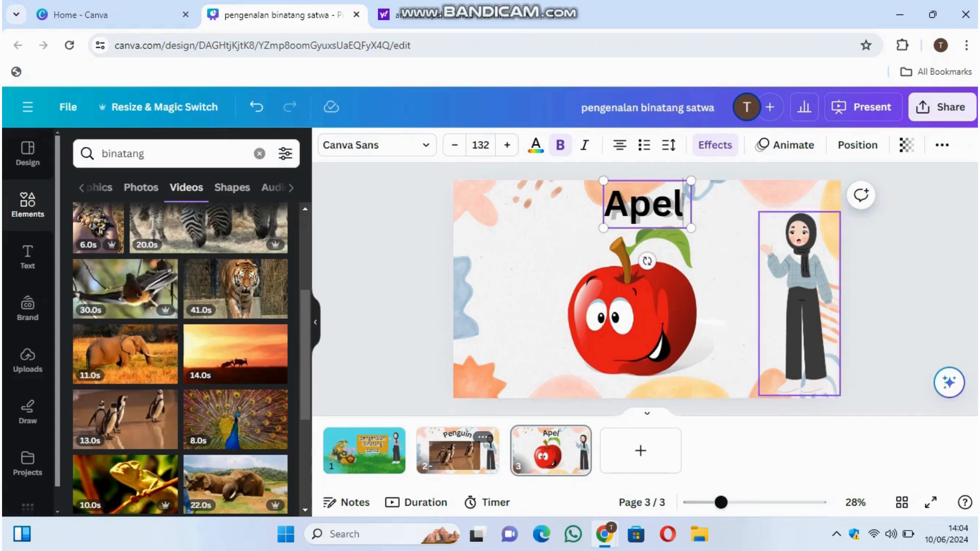
click(799, 304)
- Enlarge the Apel heading to font size 159 and set its curve to 78
click(647, 204)
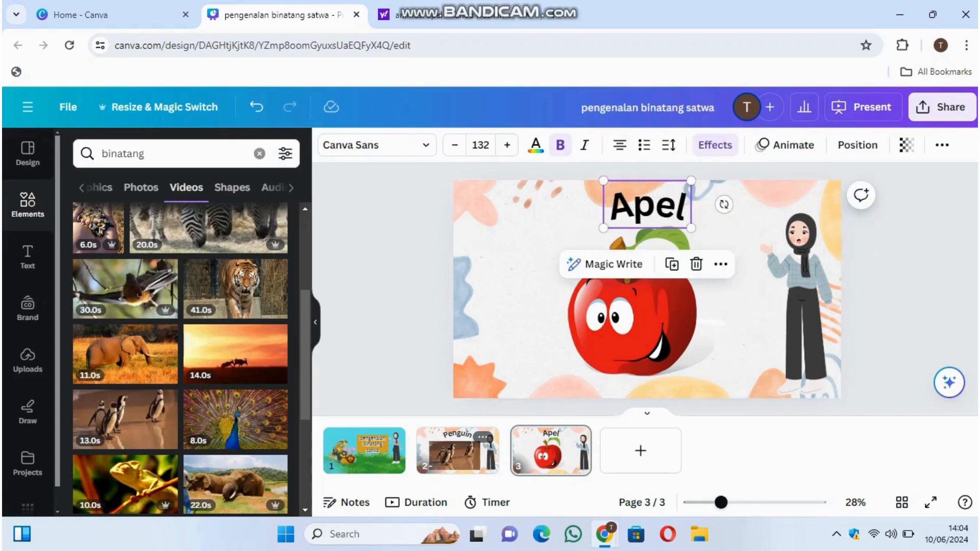
drag(691, 228, 702, 306)
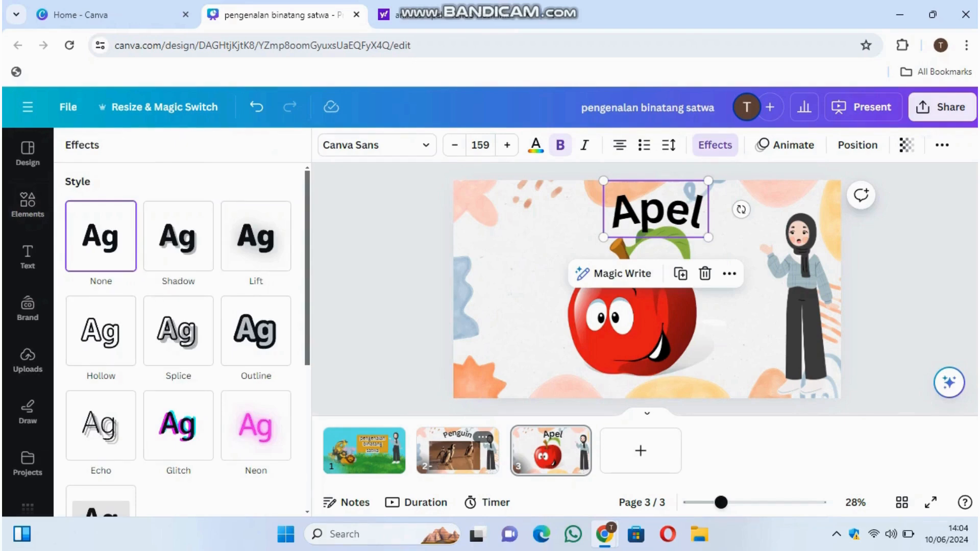
scroll(182, 337, down, 5)
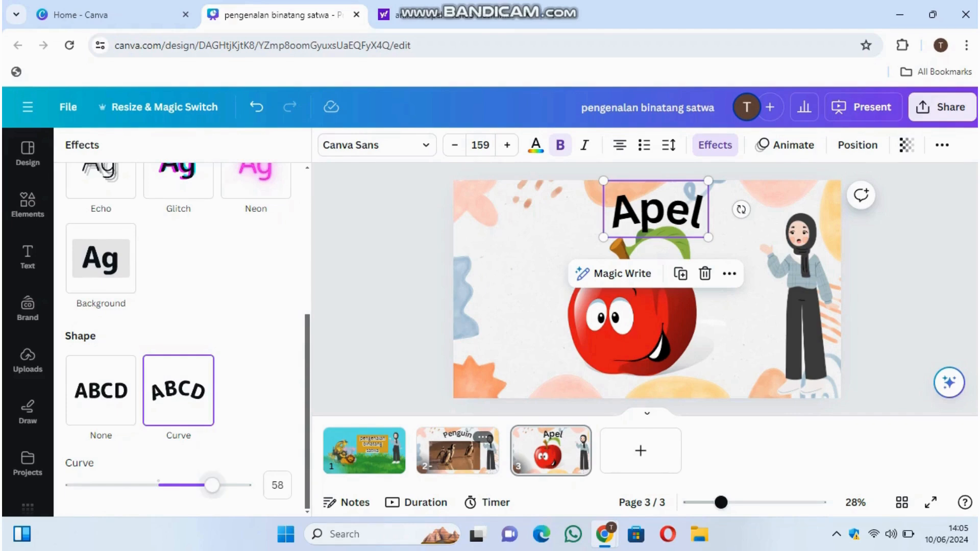
drag(212, 485, 231, 484)
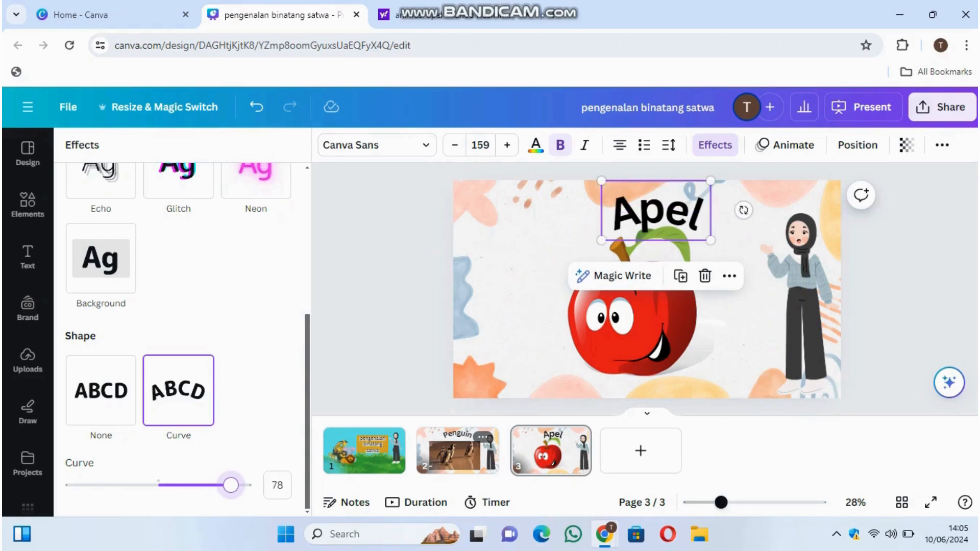
click(521, 317)
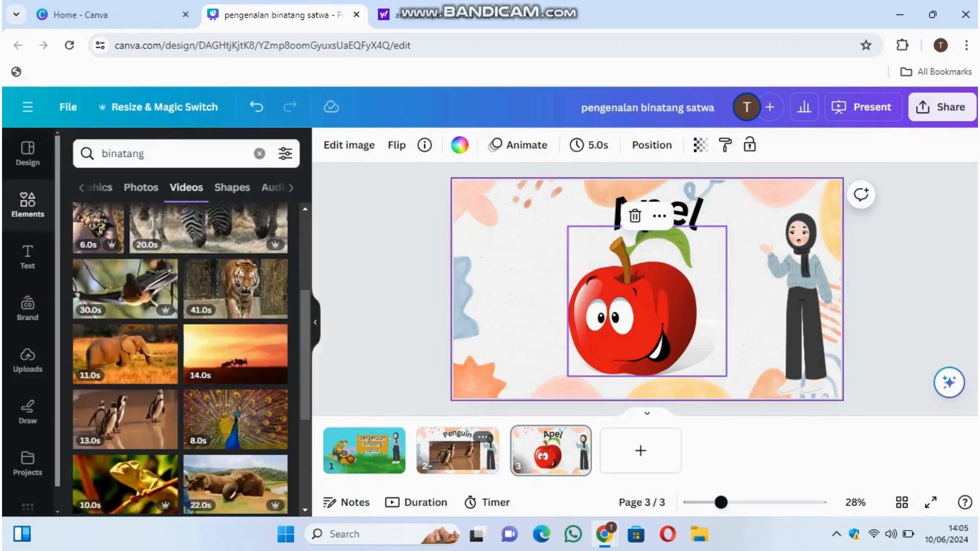
click(877, 296)
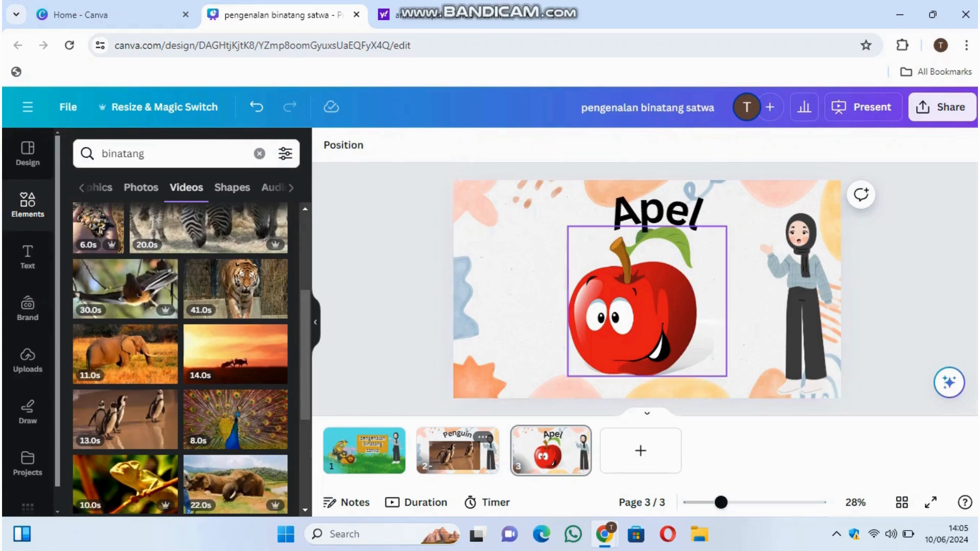
- Shrink the apple image on page 3 and position it below the Apel heading without overlapping it
drag(646, 306, 665, 306)
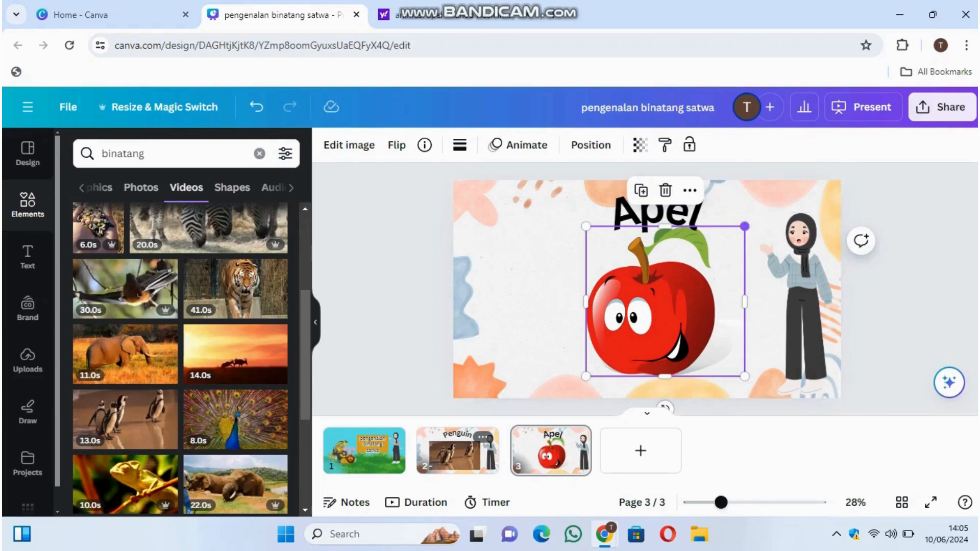
drag(745, 226, 725, 244)
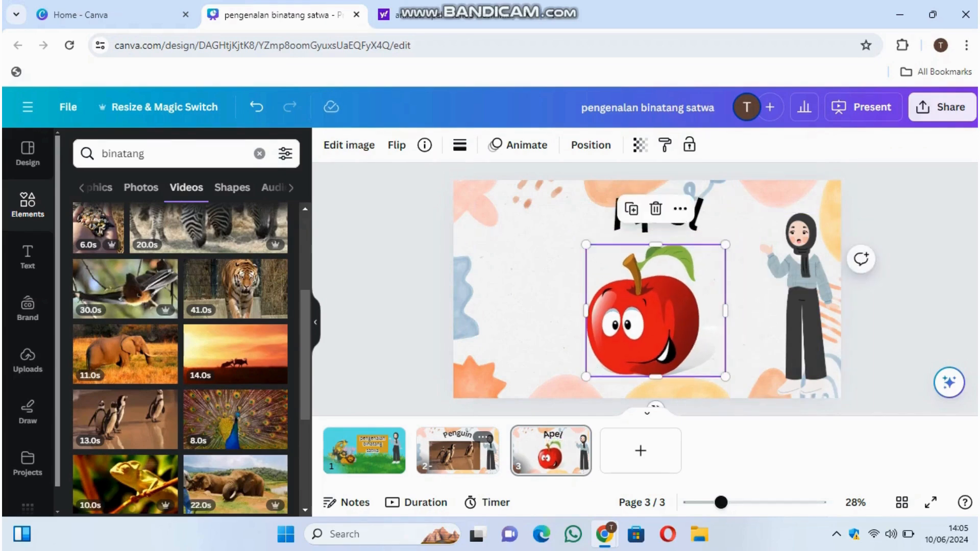
drag(656, 310, 665, 306)
key(Escape)
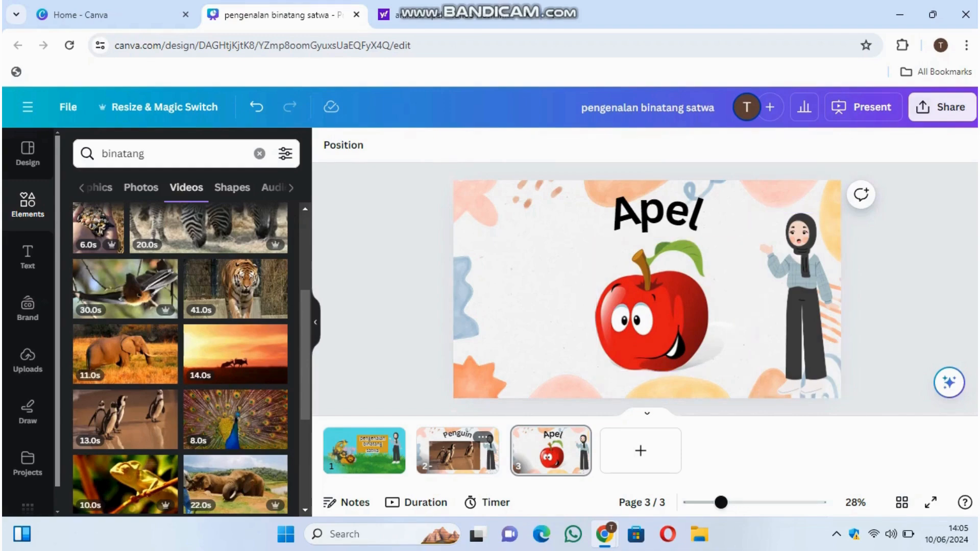
scroll(302, 220, down, 10)
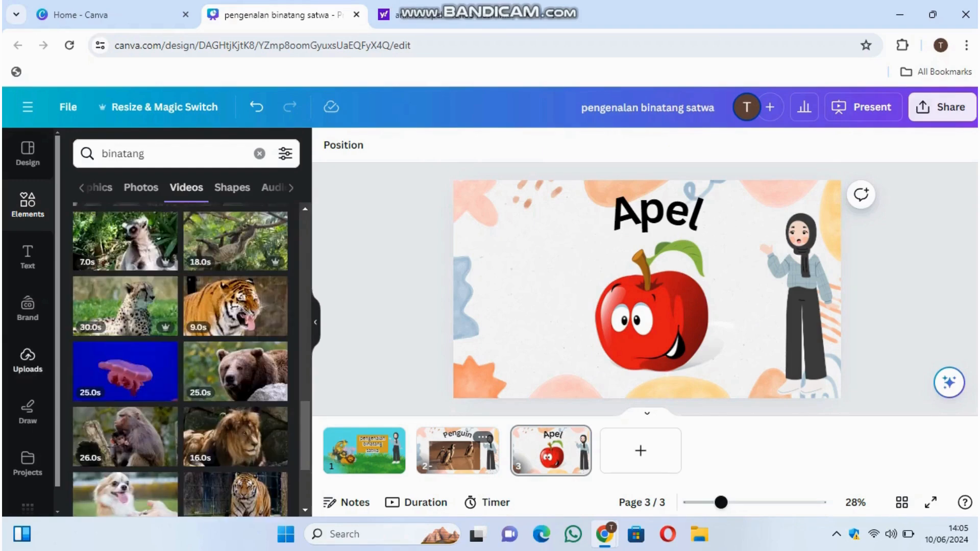
- Draw a freehand red marker scribble beside the apple on page 3, and undo the drawing
click(27, 360)
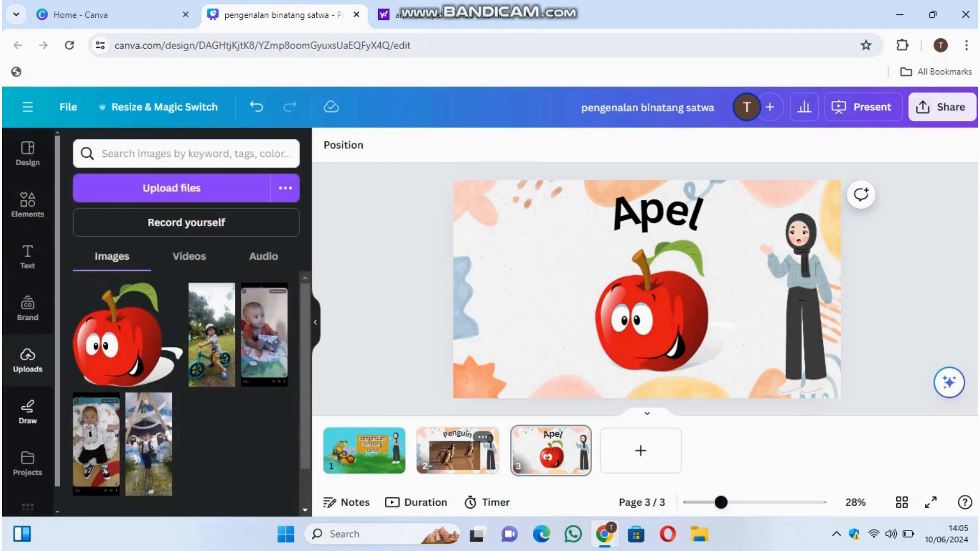
click(28, 411)
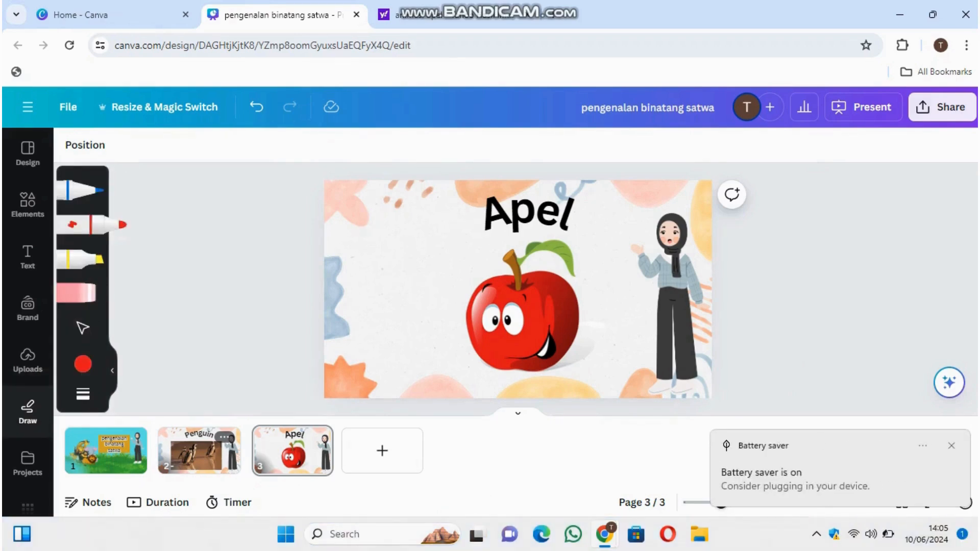
mouse_move(378, 242)
mouse_down()
mouse_move(398, 221)
mouse_move(419, 281)
mouse_move(457, 231)
mouse_move(468, 251)
mouse_move(434, 286)
mouse_move(404, 299)
mouse_move(357, 270)
mouse_move(370, 245)
mouse_move(388, 242)
mouse_move(399, 254)
mouse_move(419, 207)
mouse_up()
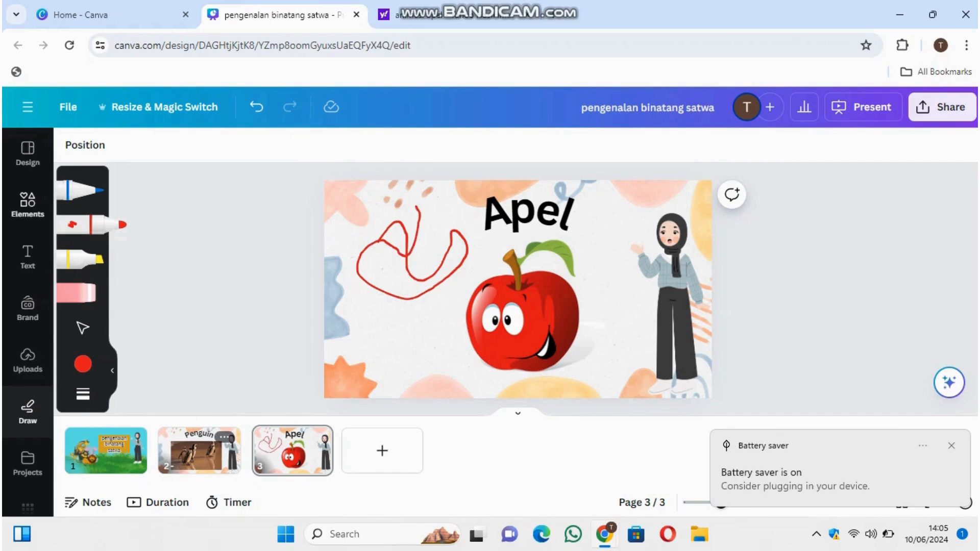
click(257, 107)
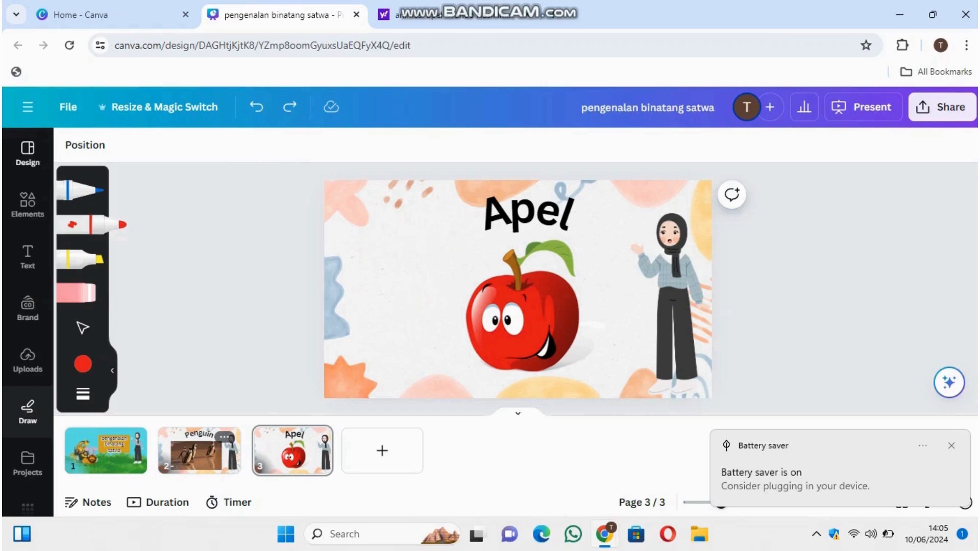
click(28, 107)
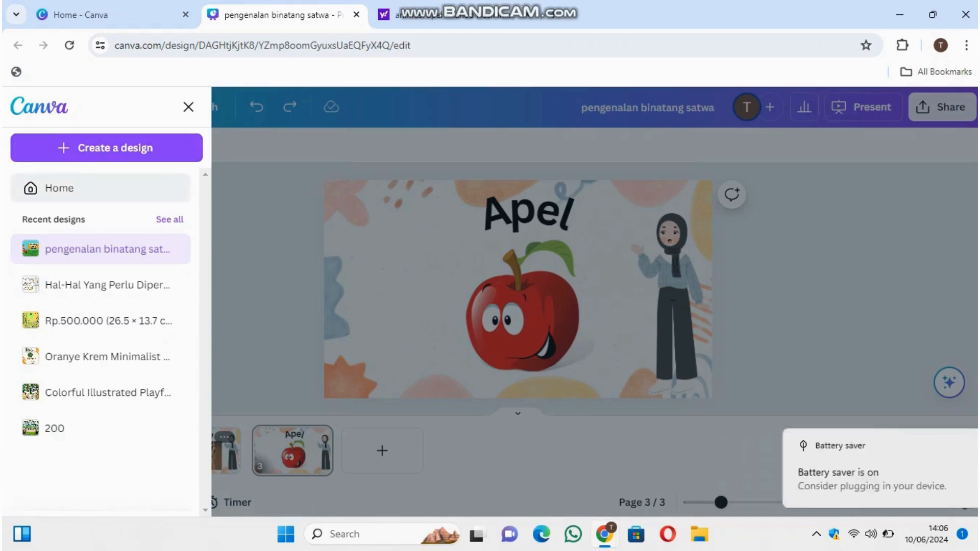
key(Escape)
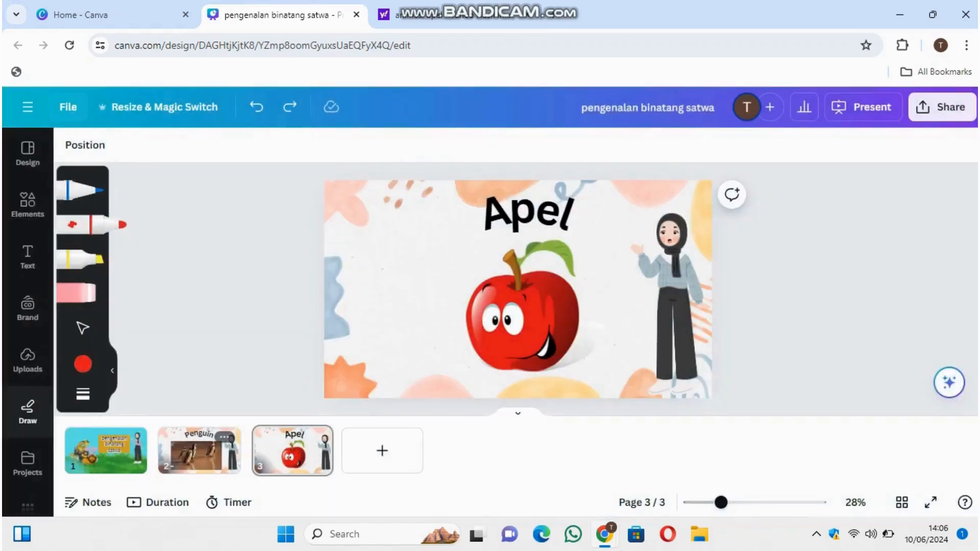
- Download all 3 pages of the presentation as a PPTX file
click(68, 107)
mouse_move(163, 276)
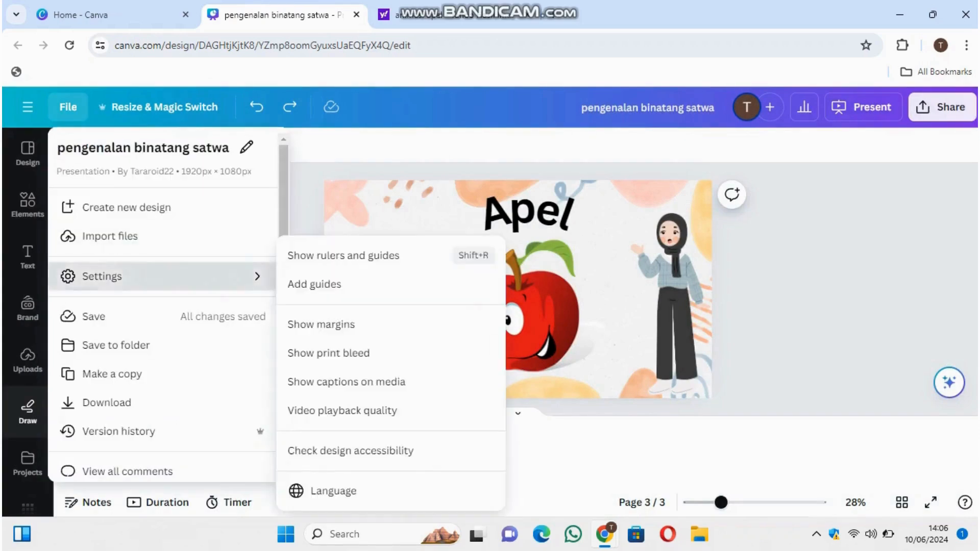
click(107, 402)
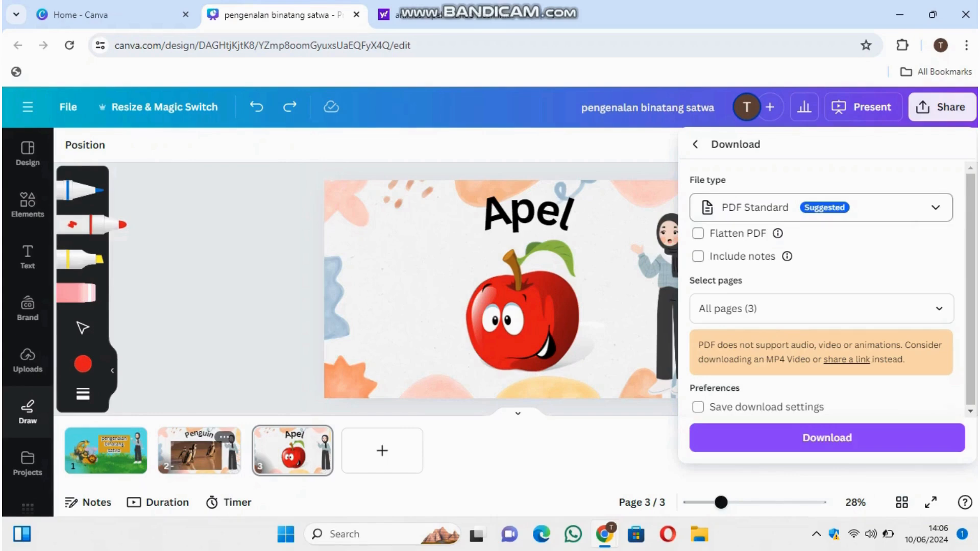
click(820, 207)
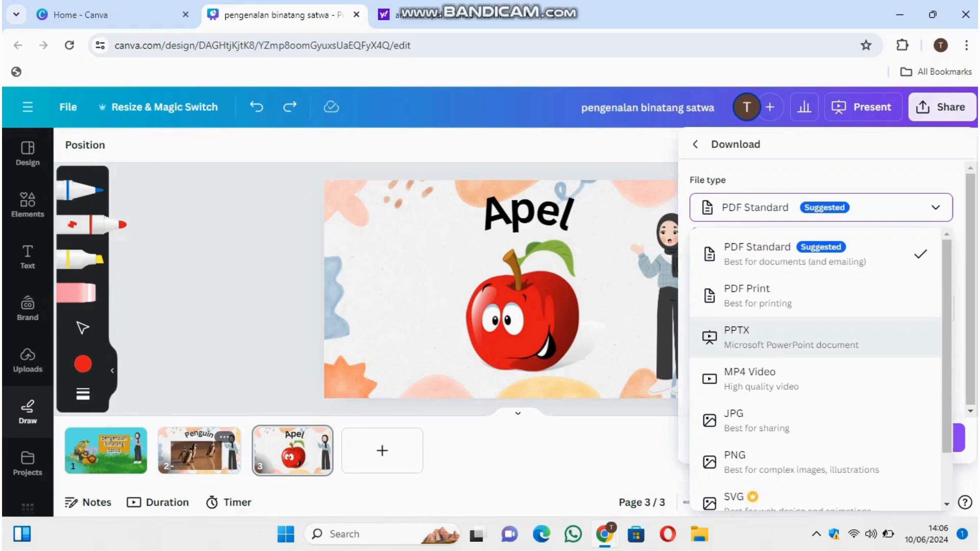
click(791, 337)
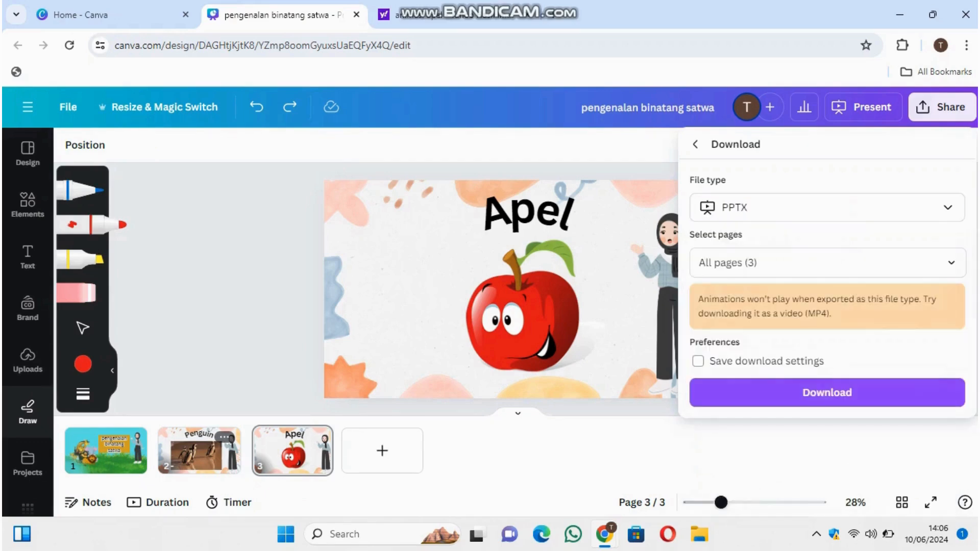
click(827, 393)
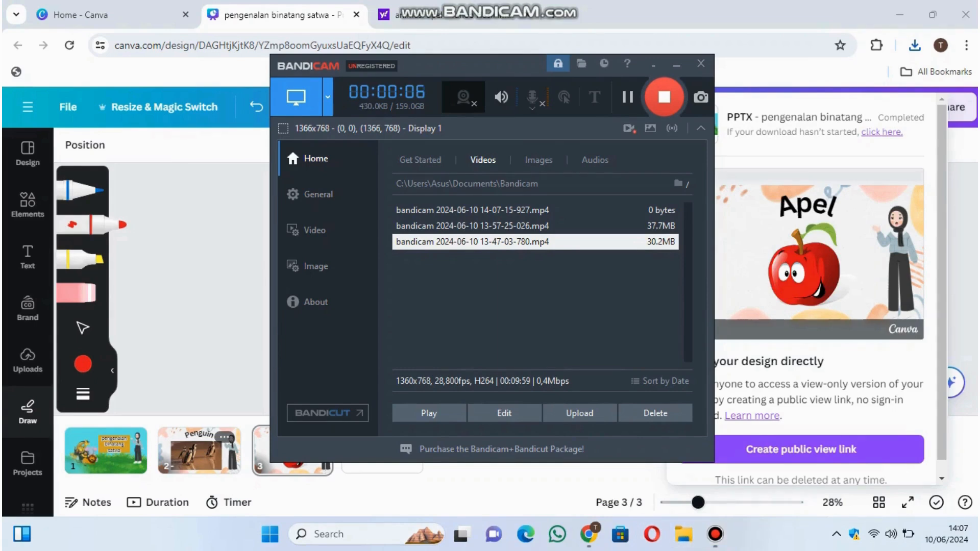
- Switch to File Explorer, maximize its window and open the recent presentation "Hal-Hal Yang Perlu Diperhatikan Dalam Pembuatan PPT" from Documents\semester 6
click(653, 63)
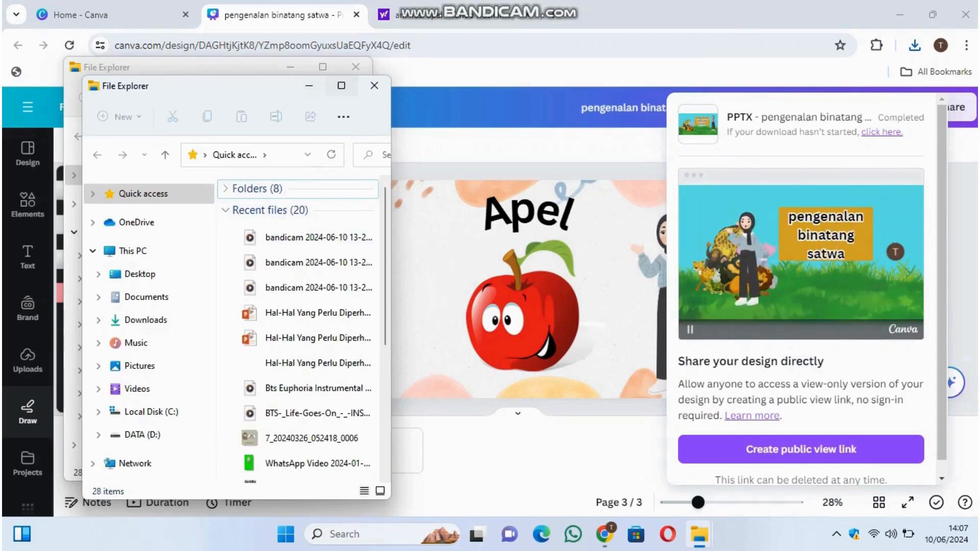
click(342, 85)
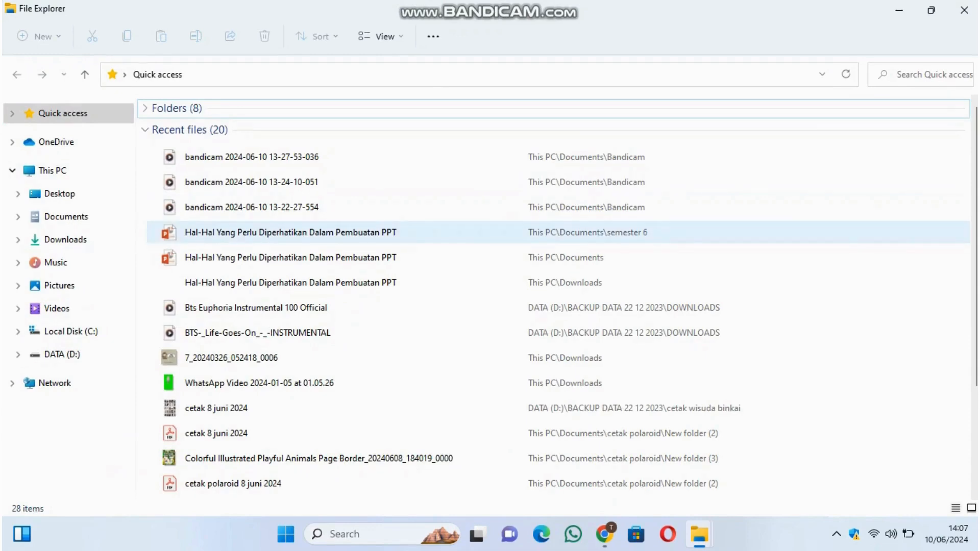
double_click(290, 232)
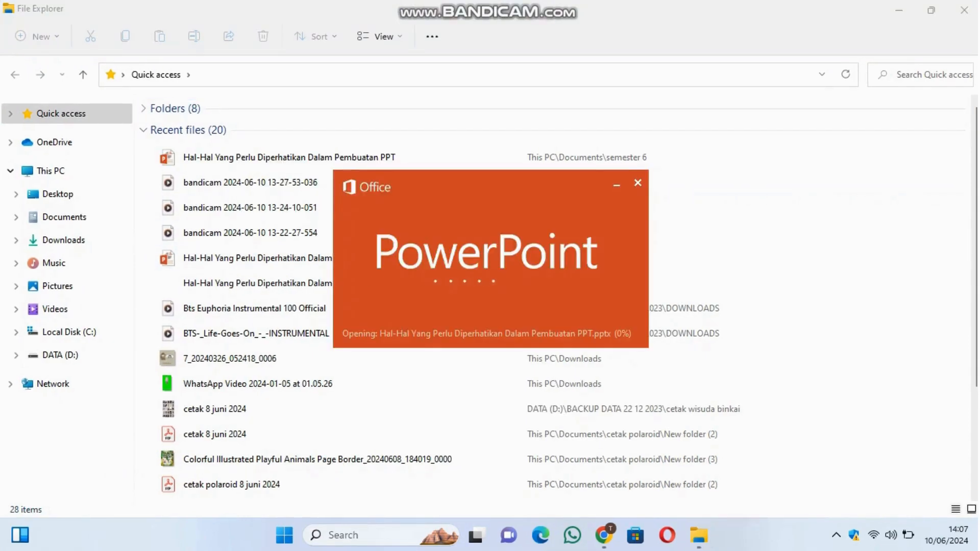